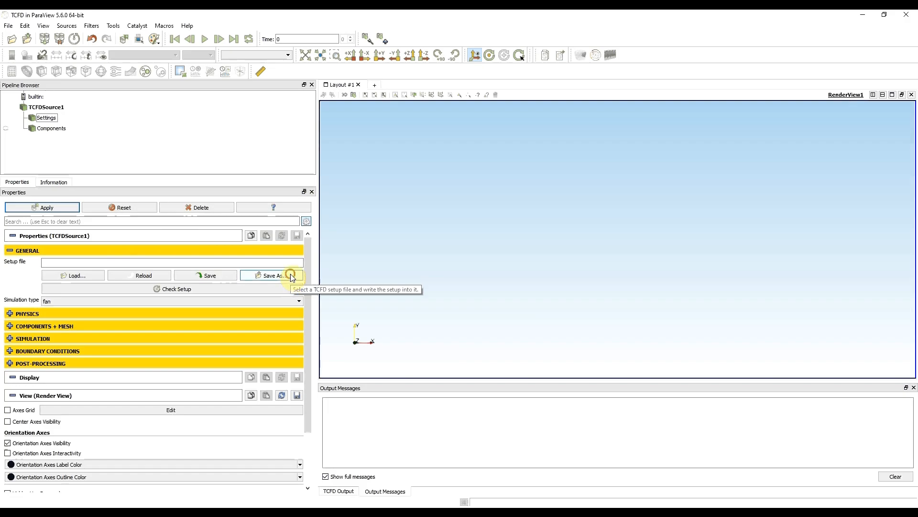
Save the TCFD setup as Burj-Al-Arab.tcfd in the Burj-Al-Arab folder on the Desktop
click(291, 277)
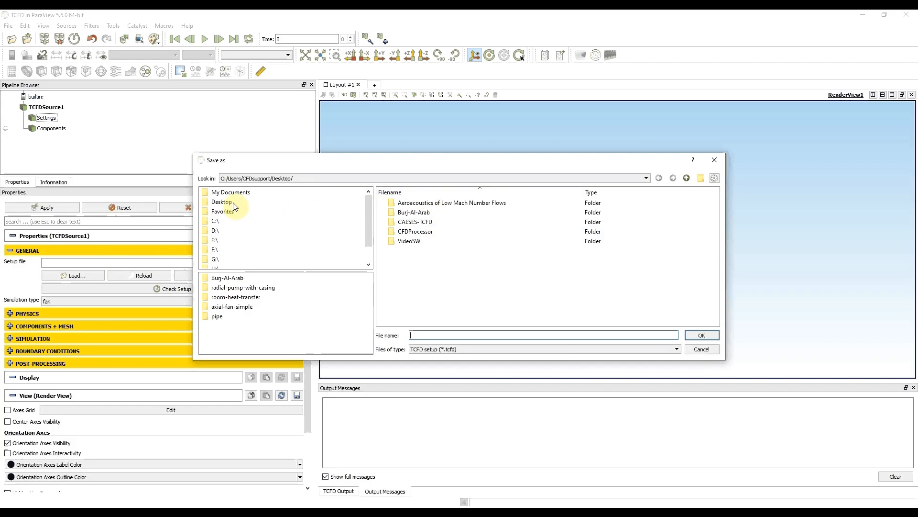
double_click(442, 214)
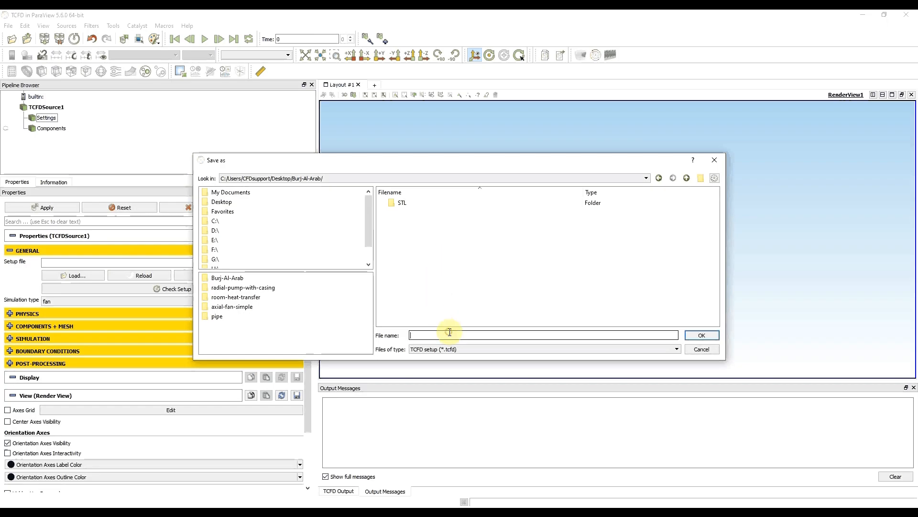
text(Burj-Al-Arab.tcfd)
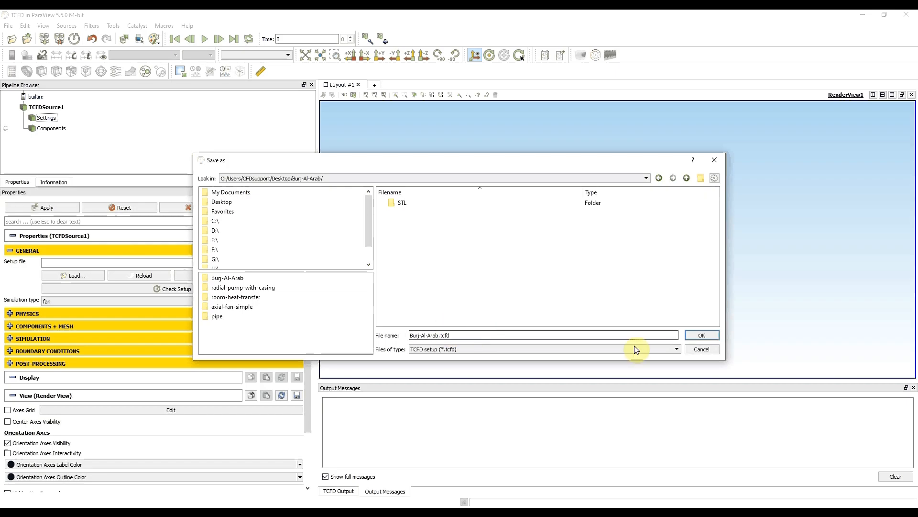
click(703, 334)
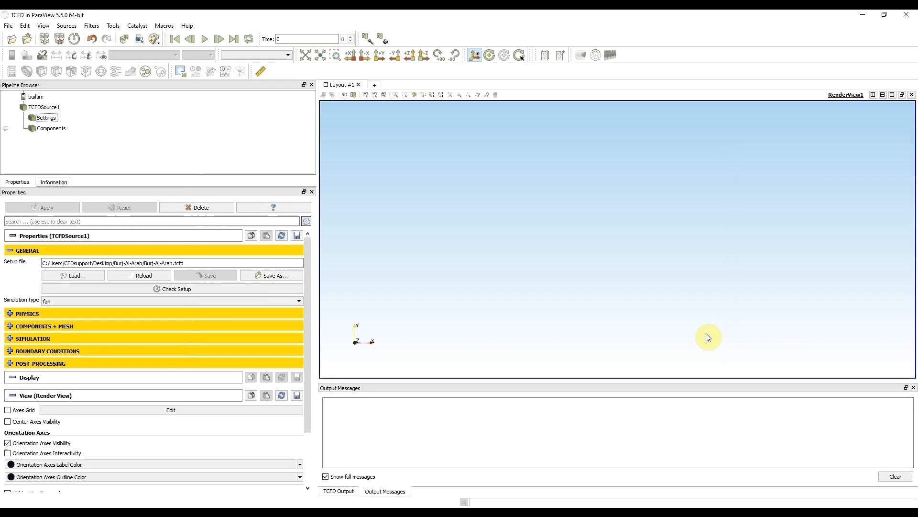
Set the simulation type to virtualTunnel and apply the change
click(295, 301)
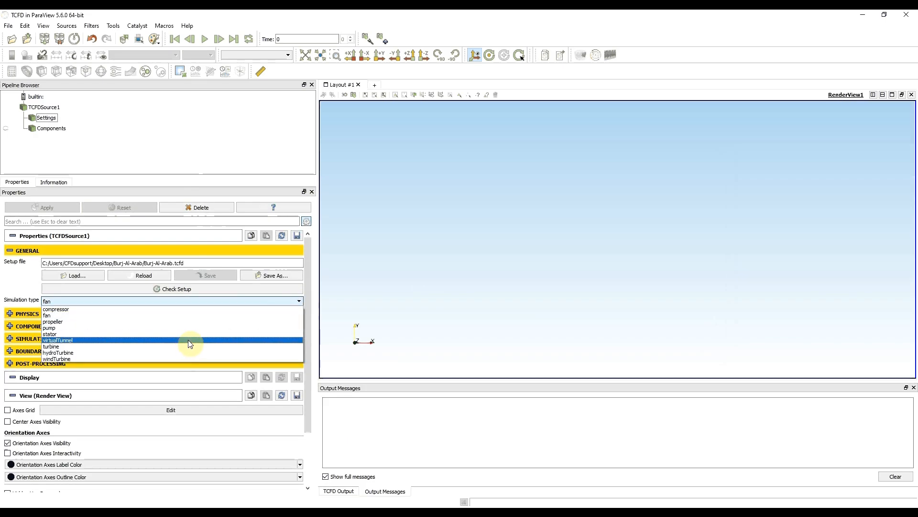
click(190, 341)
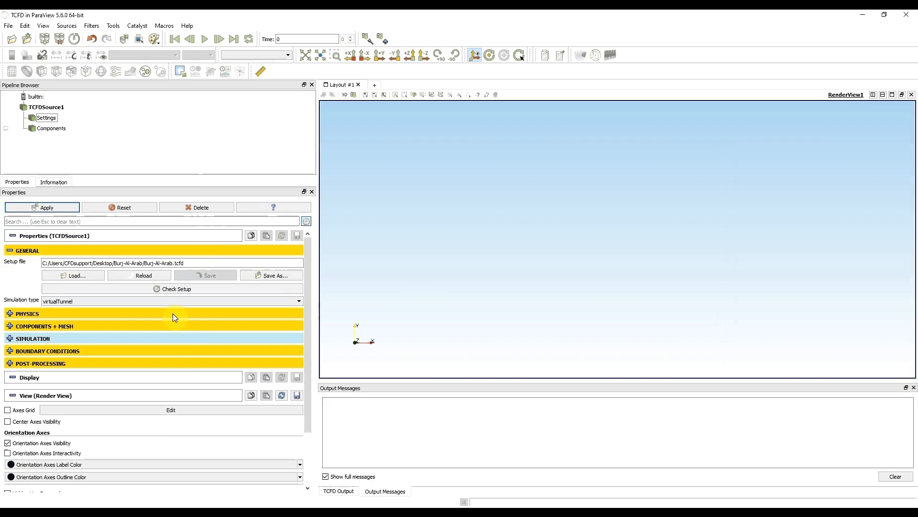
click(67, 207)
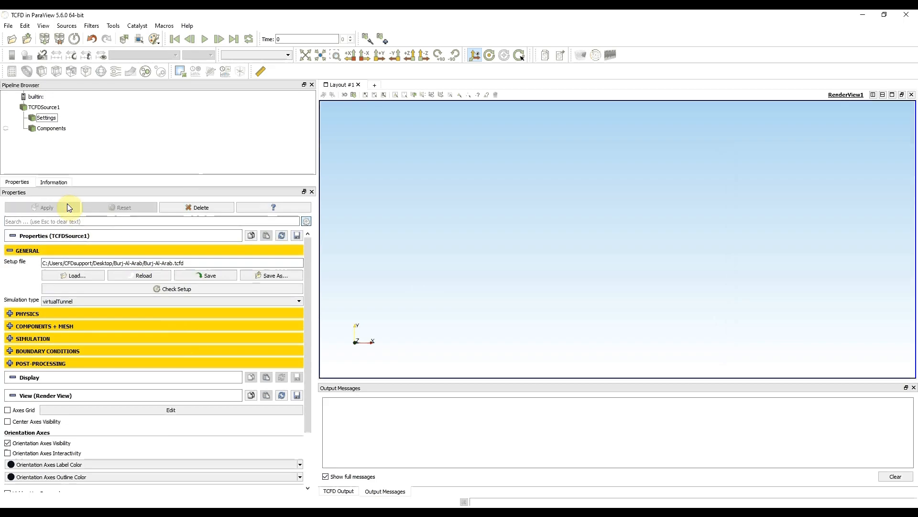
In the physics time management settings, keep steady state and set the point 1 iterations to 5000
click(9, 314)
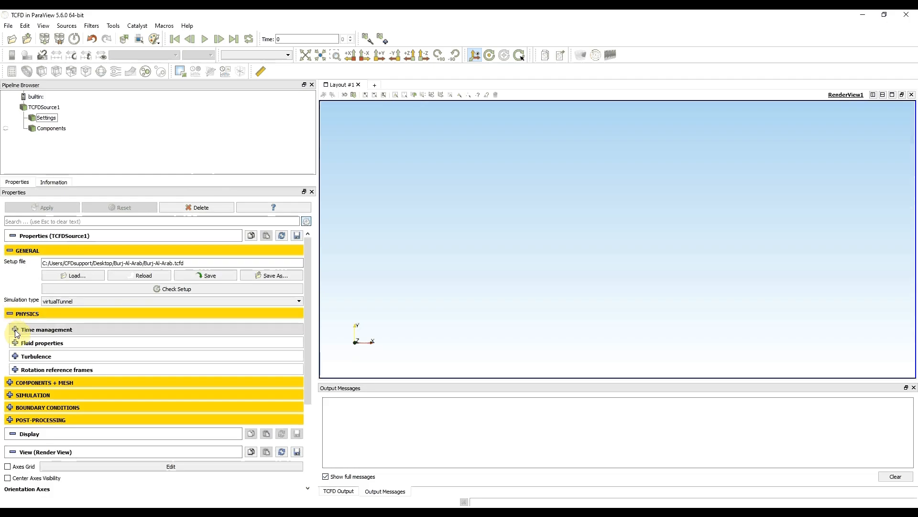
click(15, 330)
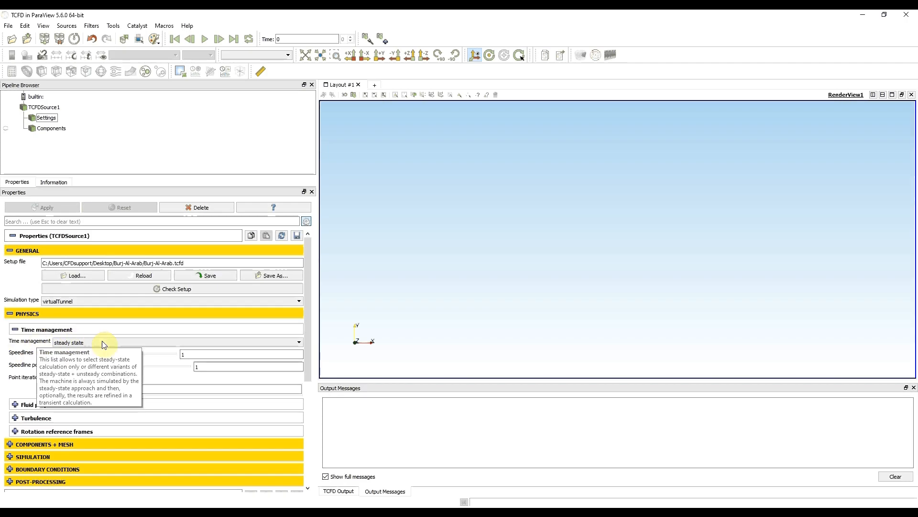
click(286, 343)
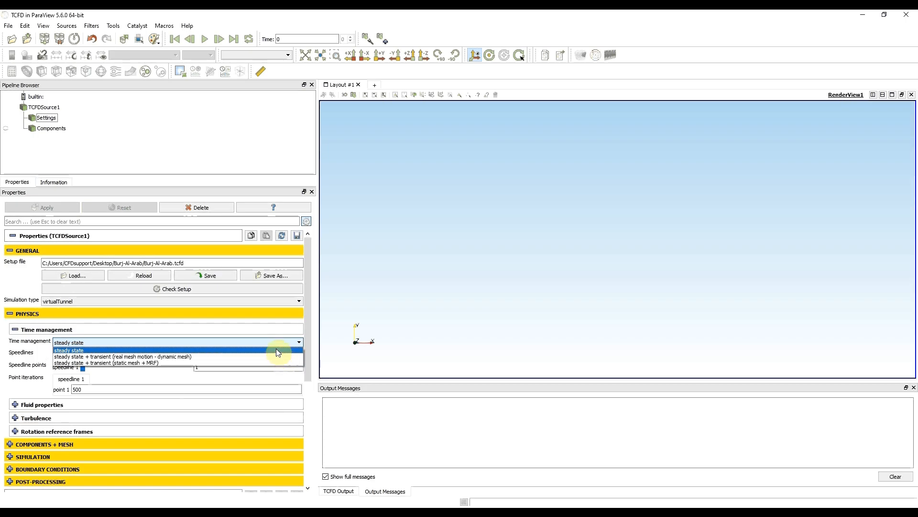
click(277, 350)
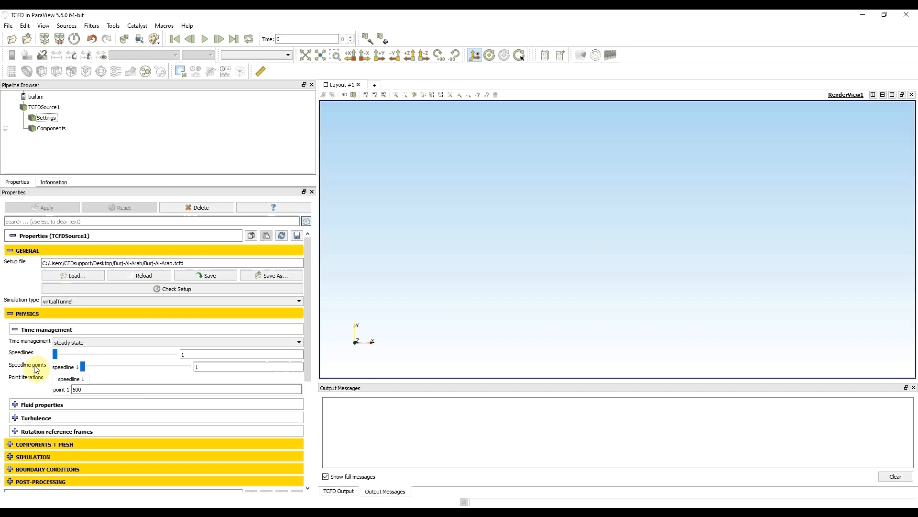
click(76, 390)
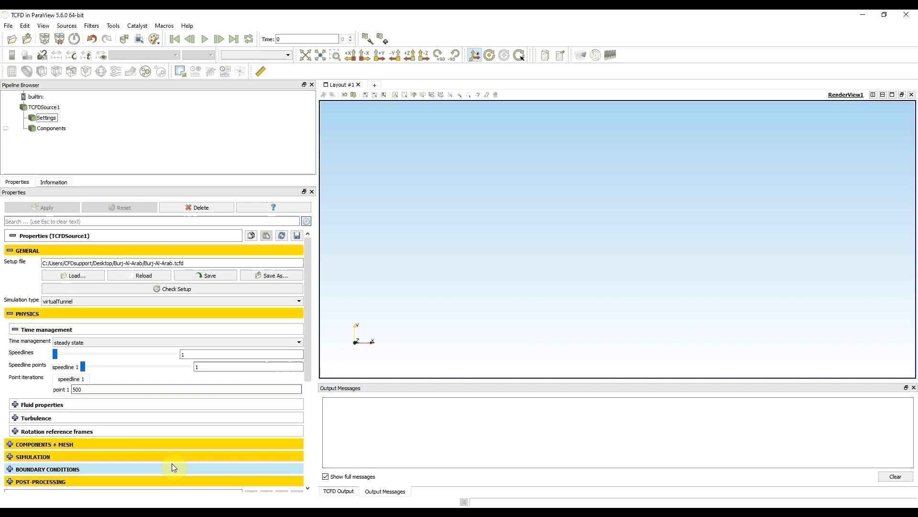
text(0)
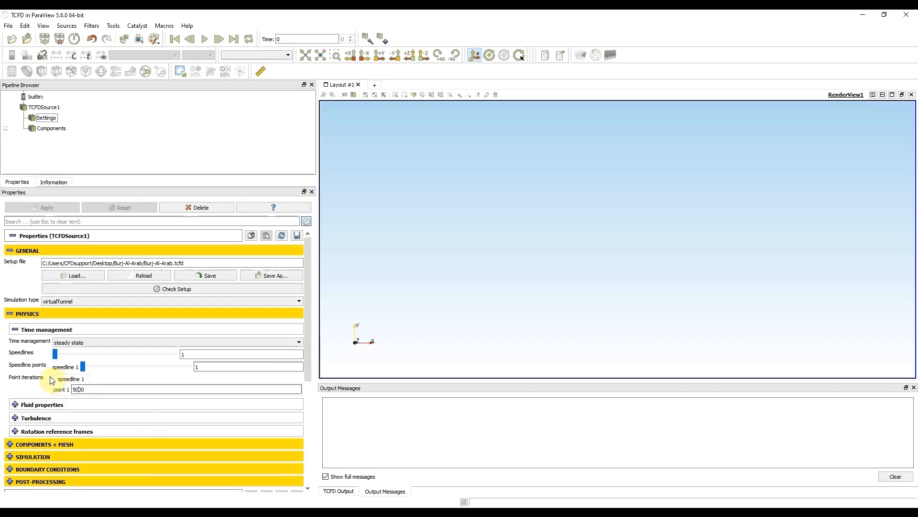
key(Return)
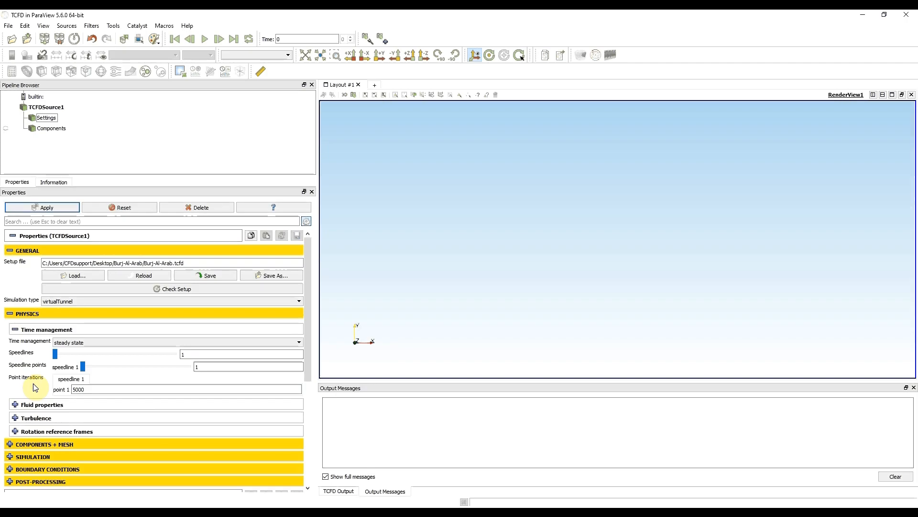
click(15, 329)
Review the fluid properties, including the reference pressure, and the turbulence model settings
click(15, 343)
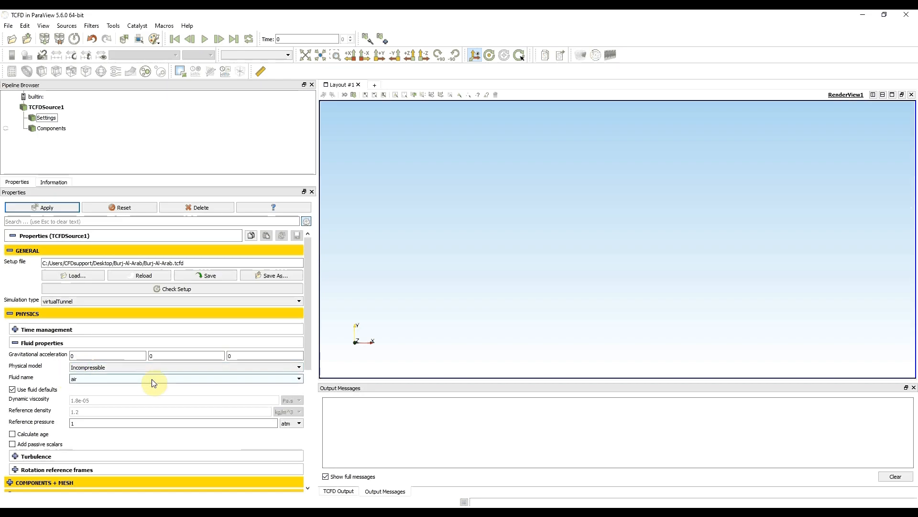
mouse_move(152, 382)
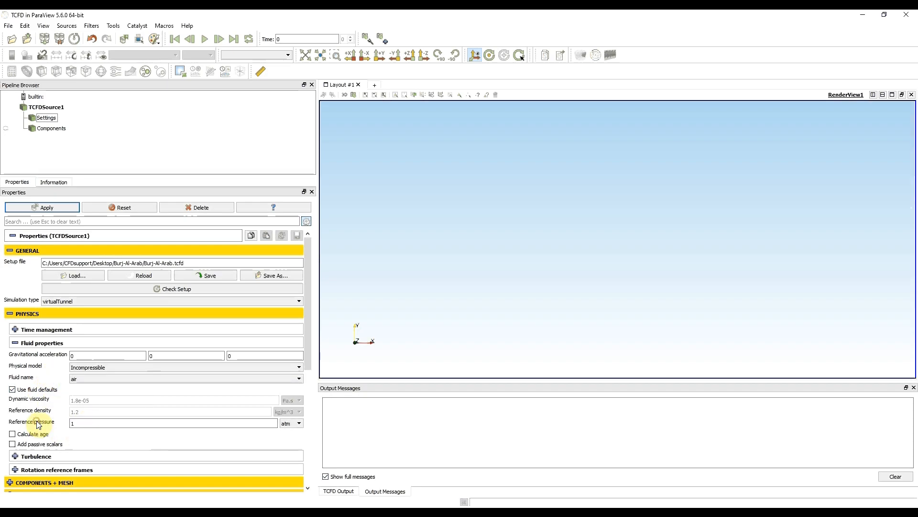
mouse_move(39, 426)
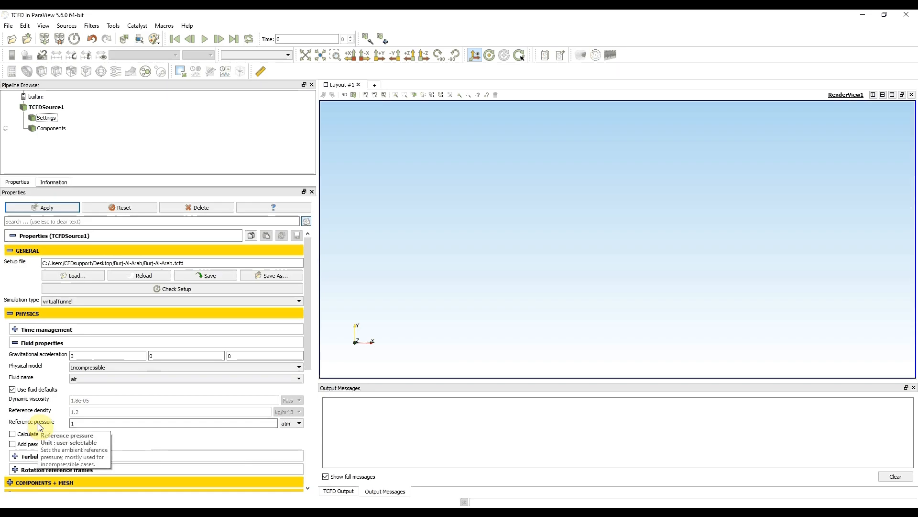
scroll(62, 384, down, 1)
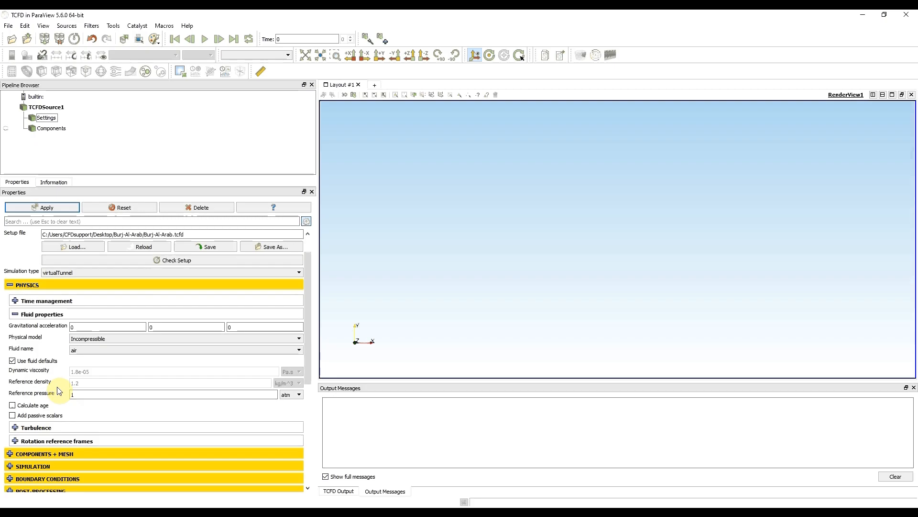
click(15, 314)
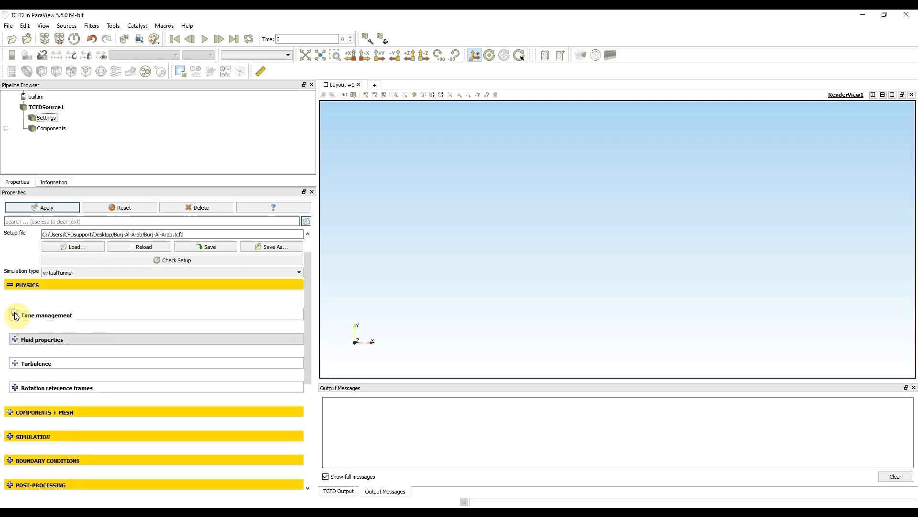
click(14, 327)
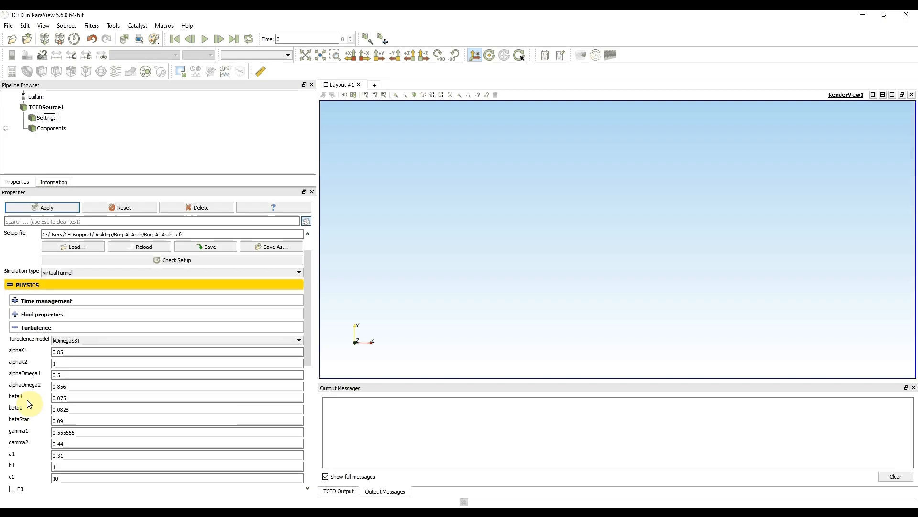
scroll(33, 396, down, 1)
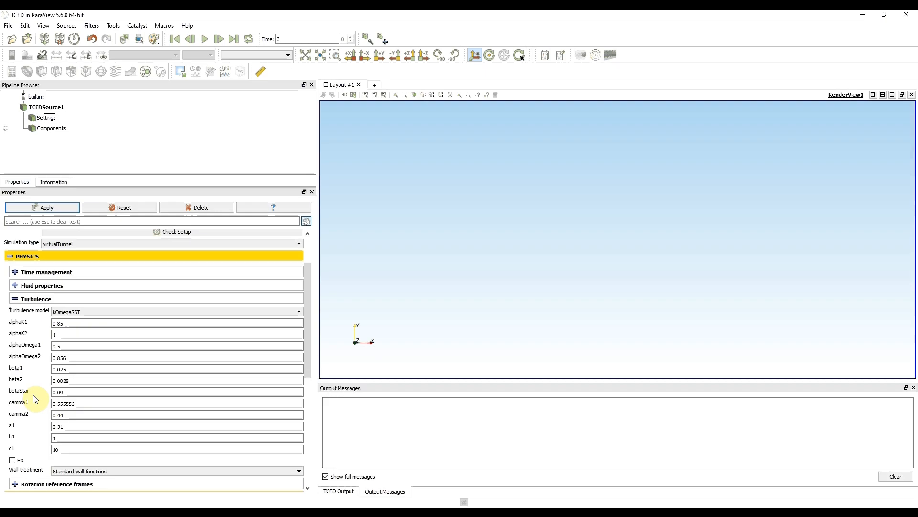
click(16, 302)
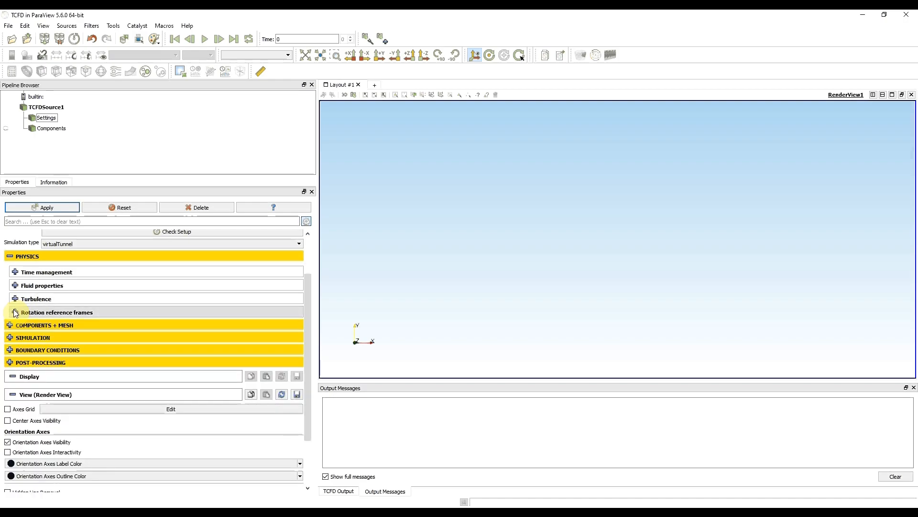
Reduce the number of rotation reference frames to 1, keeping only the static frame, and apply the physics settings
click(16, 312)
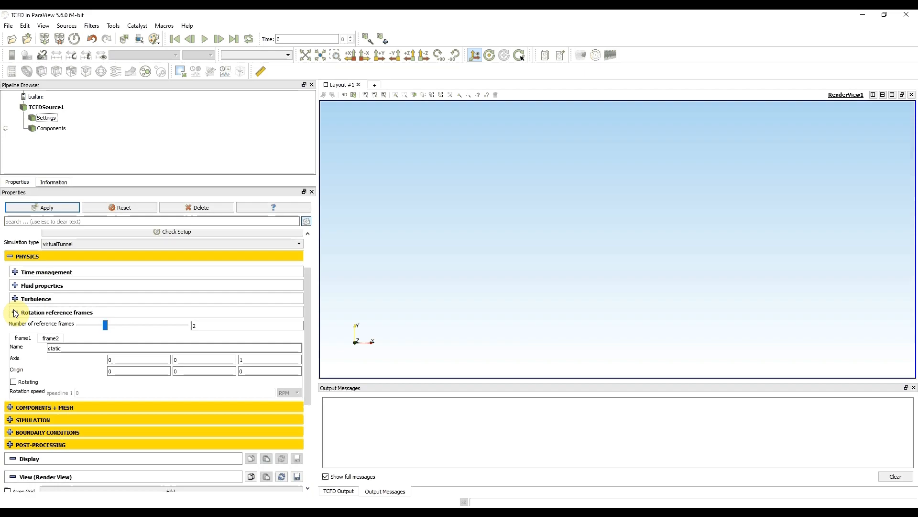
click(53, 338)
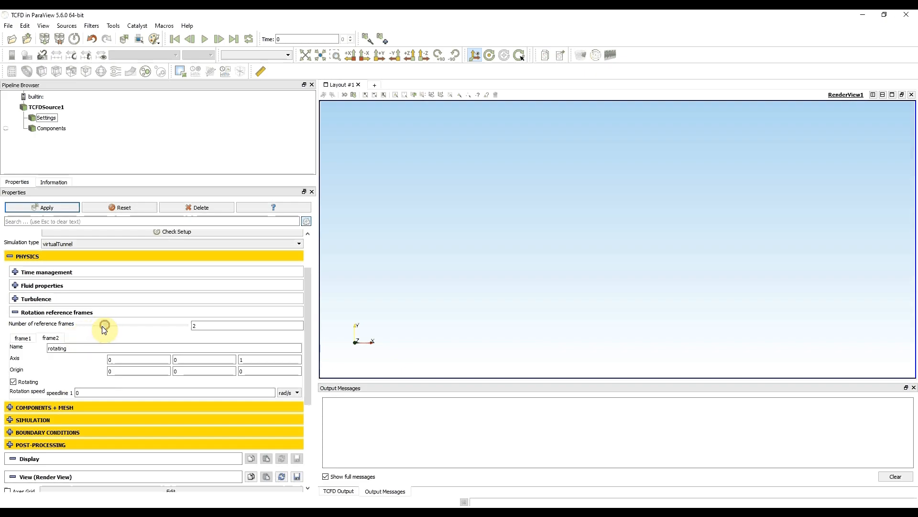
drag(103, 326, 78, 325)
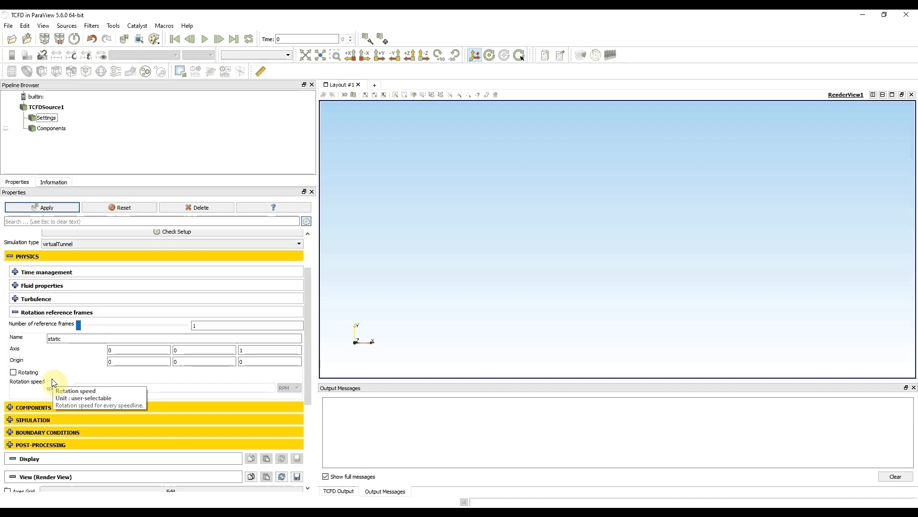
click(15, 313)
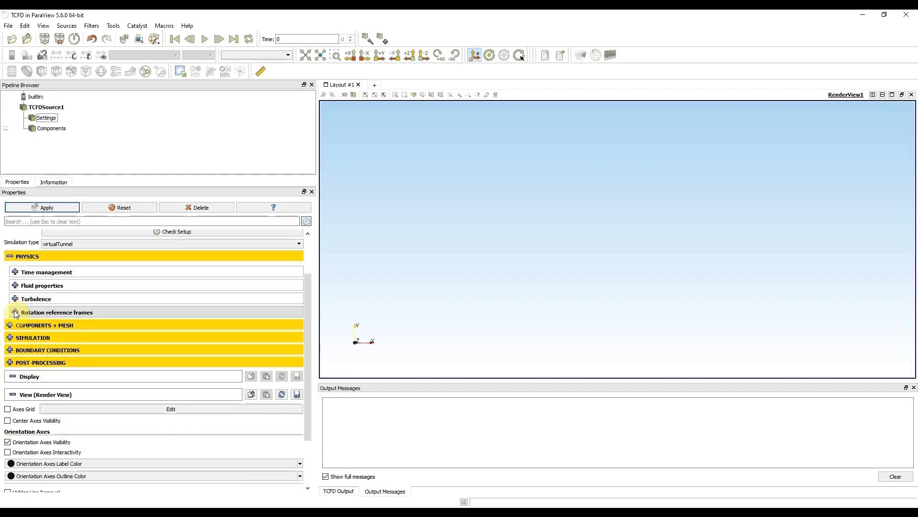
click(37, 208)
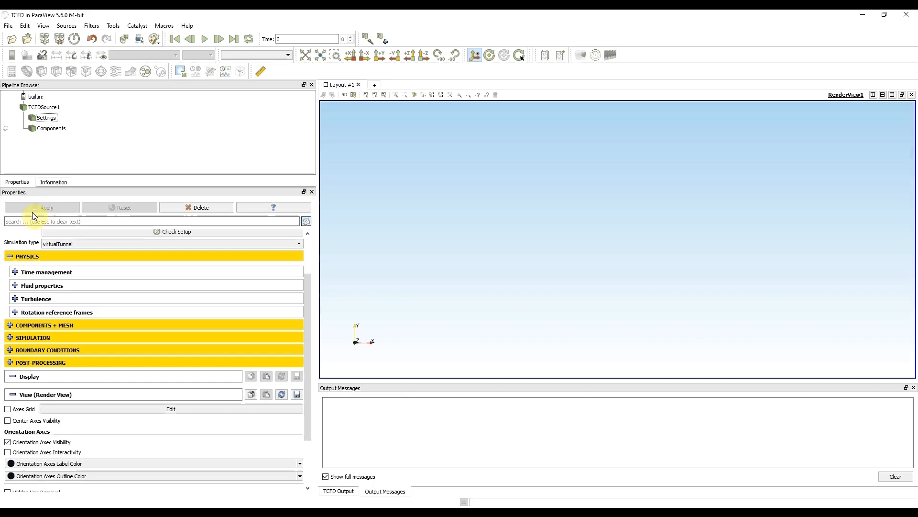
click(11, 257)
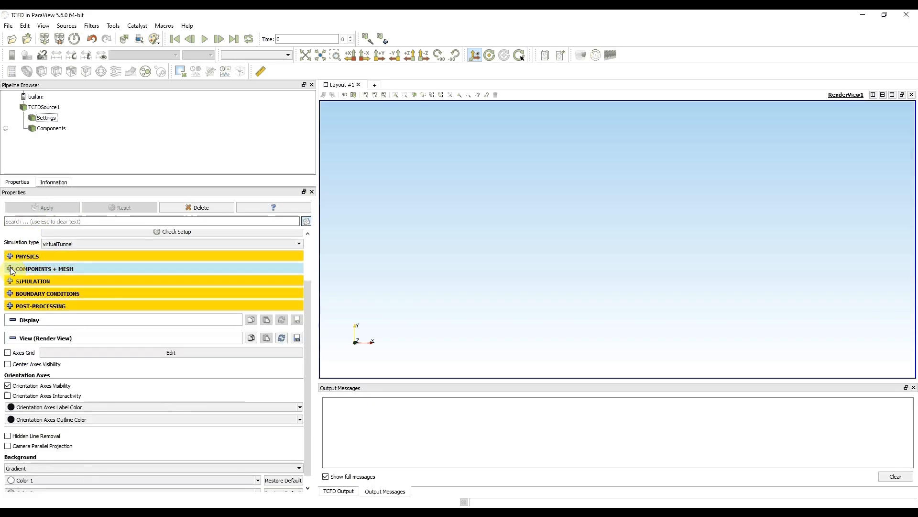
Enable the bounding box in the component settings of the mesh setup
click(10, 270)
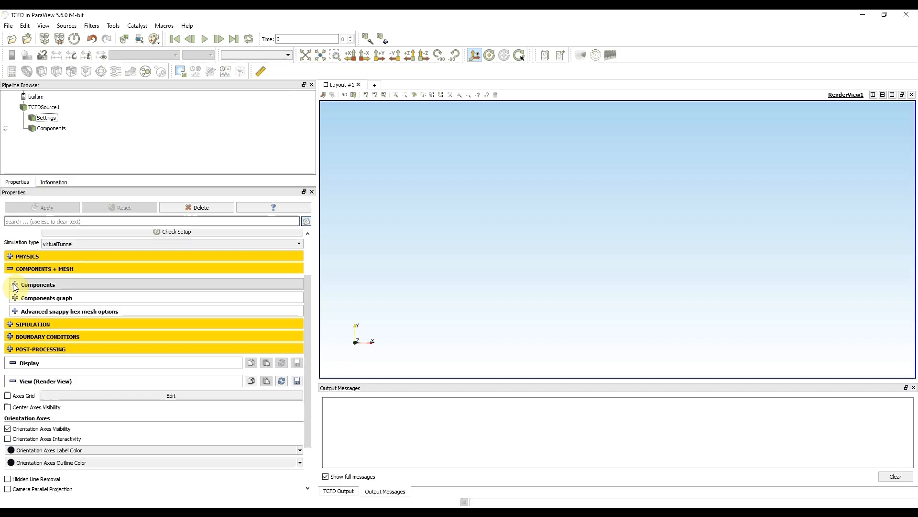
click(15, 285)
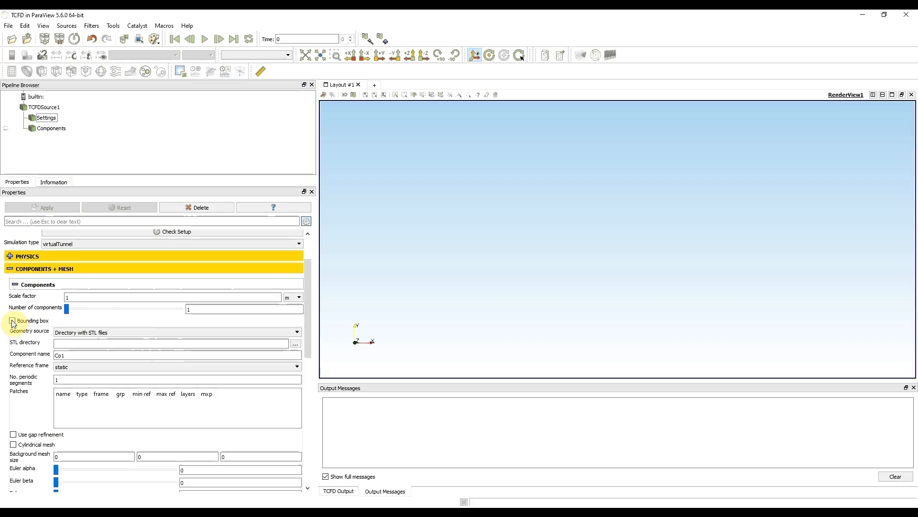
click(12, 321)
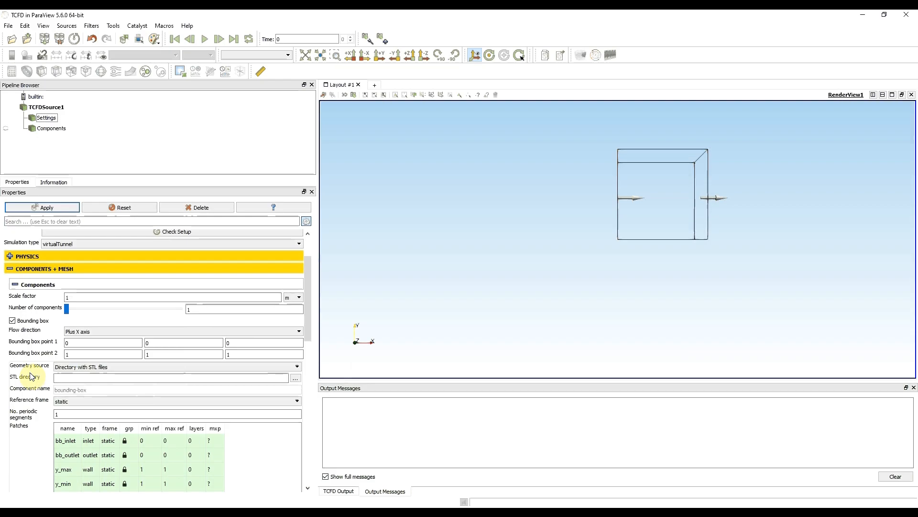
Set the component's STL directory to the STL folder inside Burj-Al-Arab on the Desktop
click(297, 380)
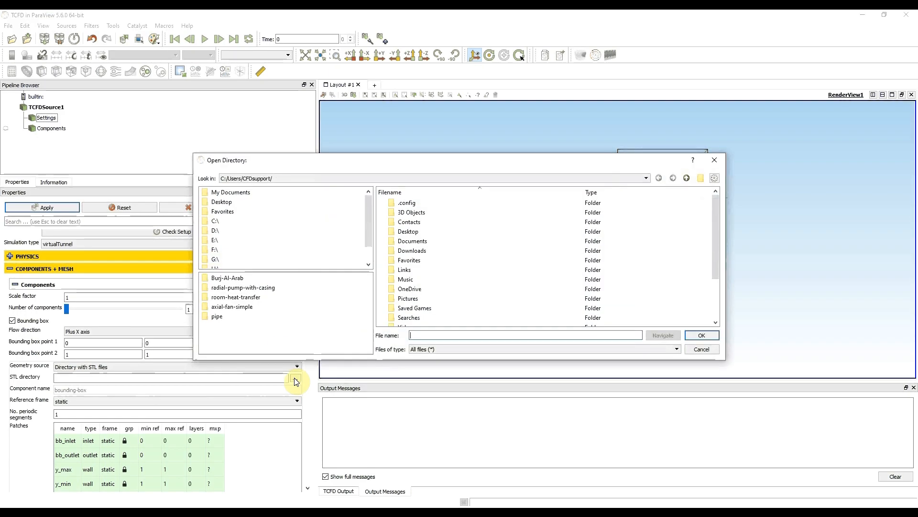
click(224, 202)
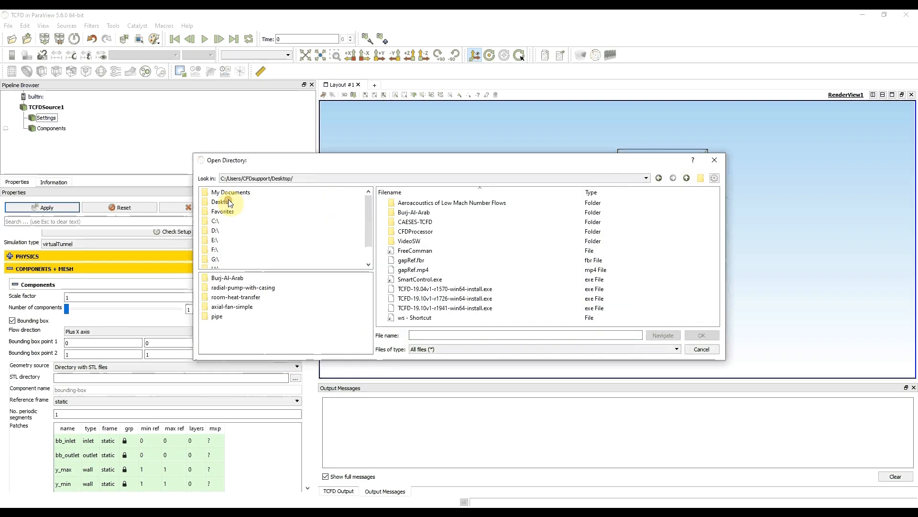
double_click(416, 216)
click(414, 204)
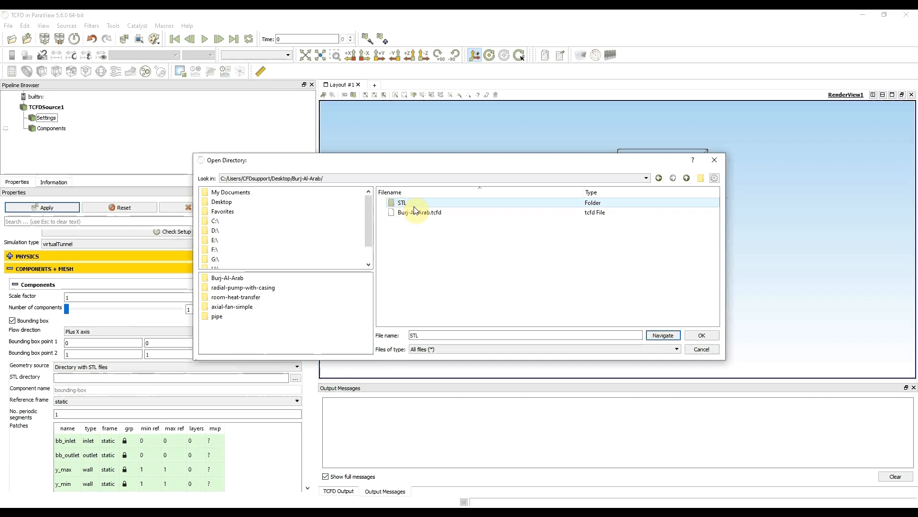
click(707, 338)
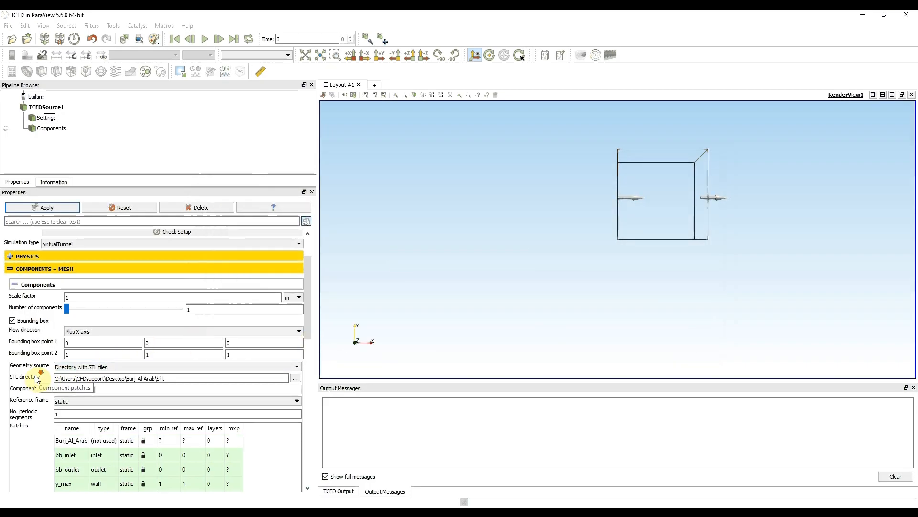
Set the Burj_Al_Arab patch type to wall and apply the component settings
scroll(37, 378, down, 2)
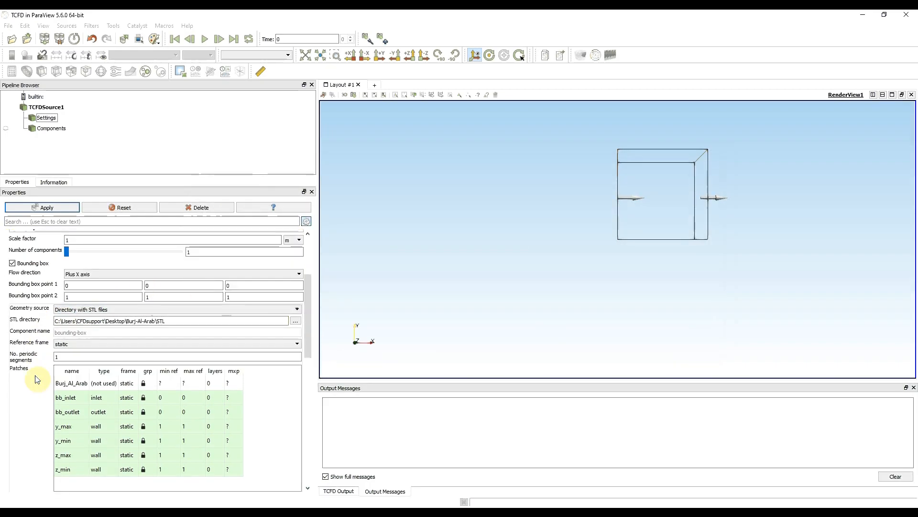
click(104, 385)
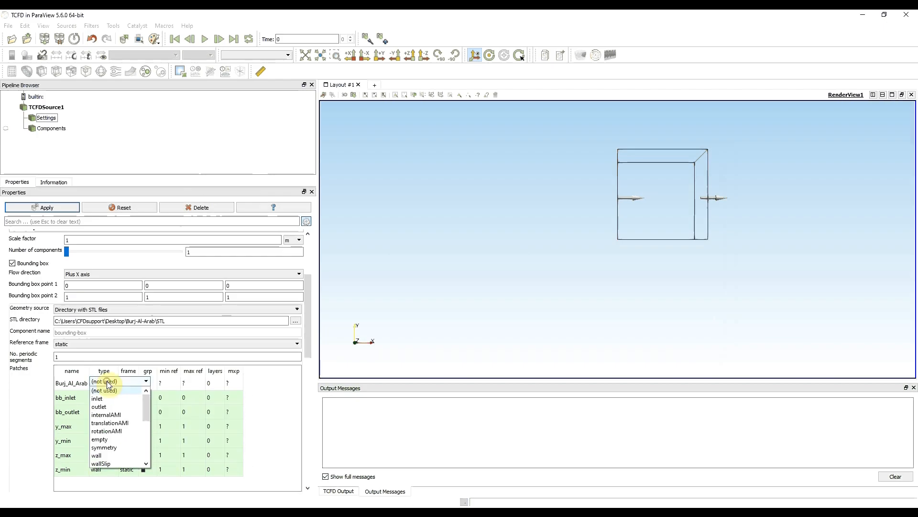
click(119, 456)
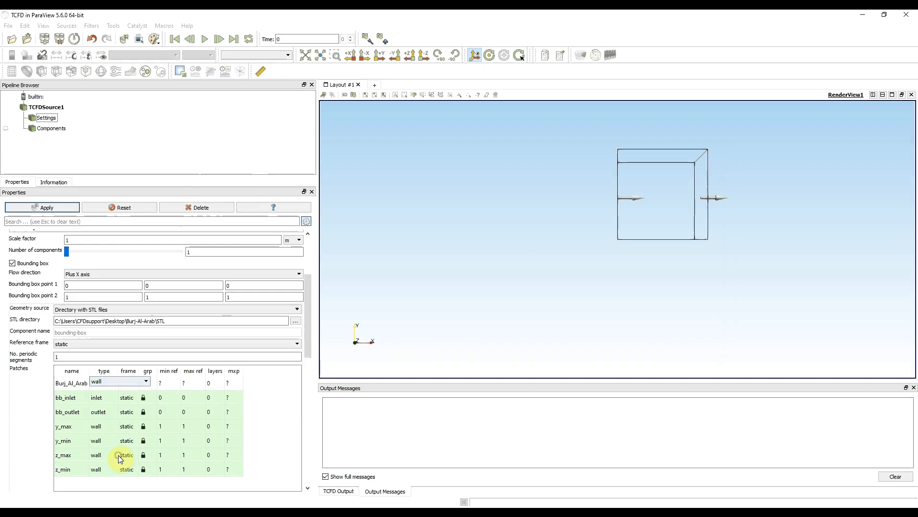
click(70, 382)
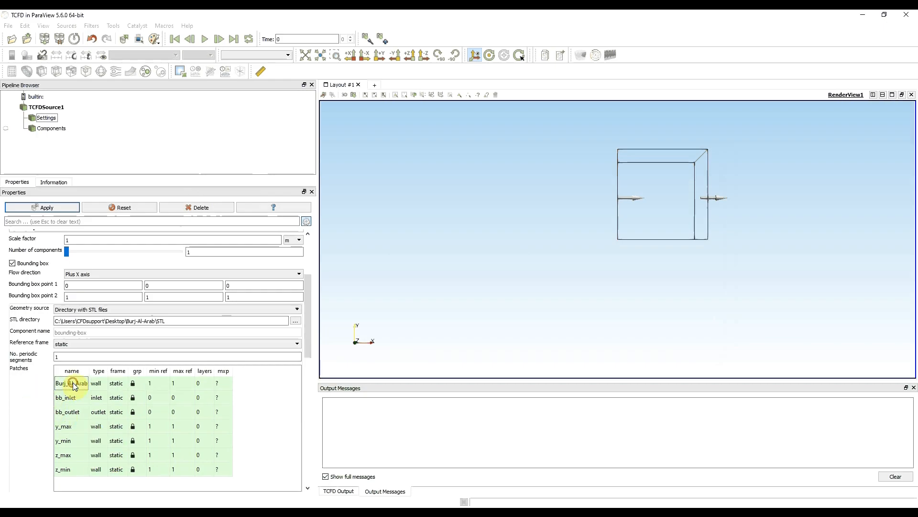
click(61, 207)
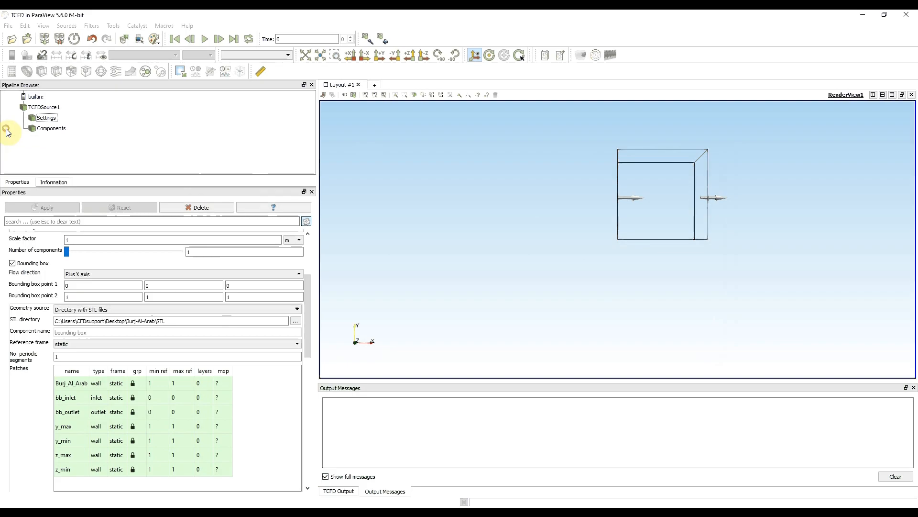
Show the Components geometry in the 3D view, clear the output messages and view the building from the side
click(7, 129)
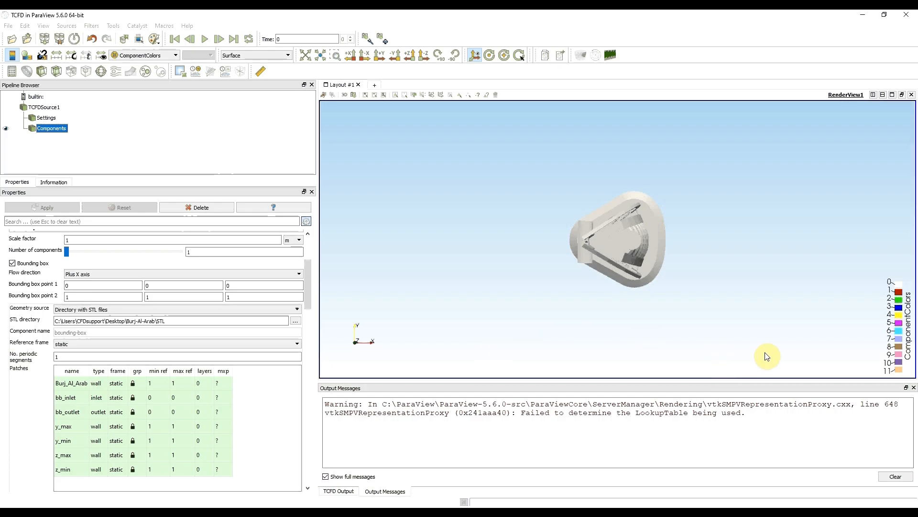
click(894, 477)
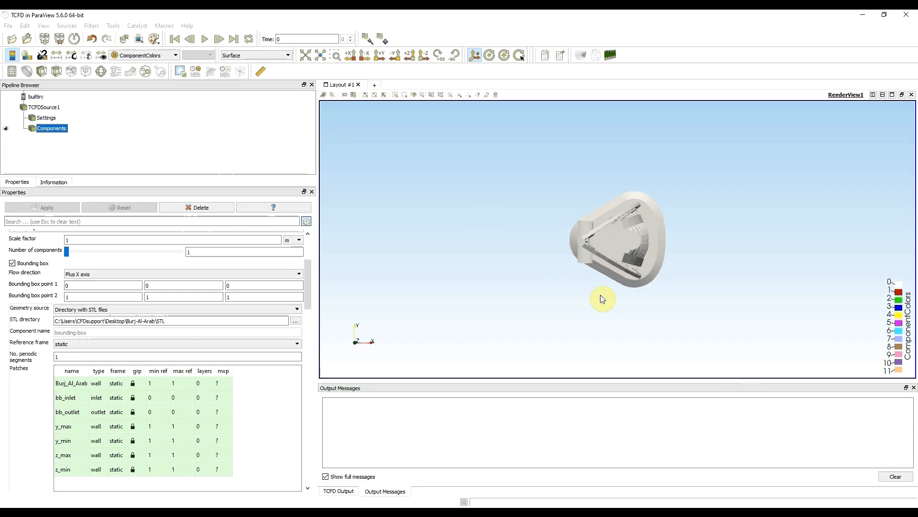
mouse_move(605, 315)
mouse_down()
mouse_move(609, 248)
mouse_move(606, 256)
mouse_move(592, 253)
mouse_move(605, 248)
mouse_up()
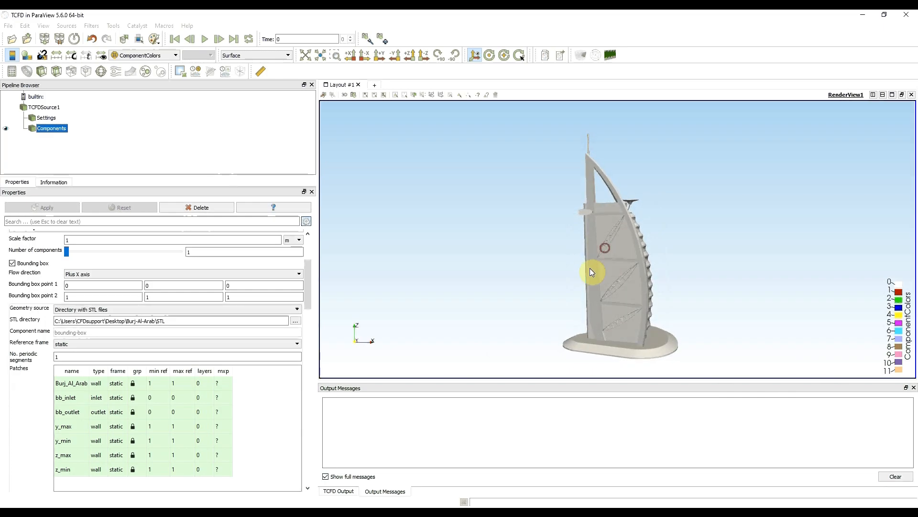
right_drag(574, 319, 575, 255)
drag(575, 255, 600, 269)
scroll(597, 272, down, 2)
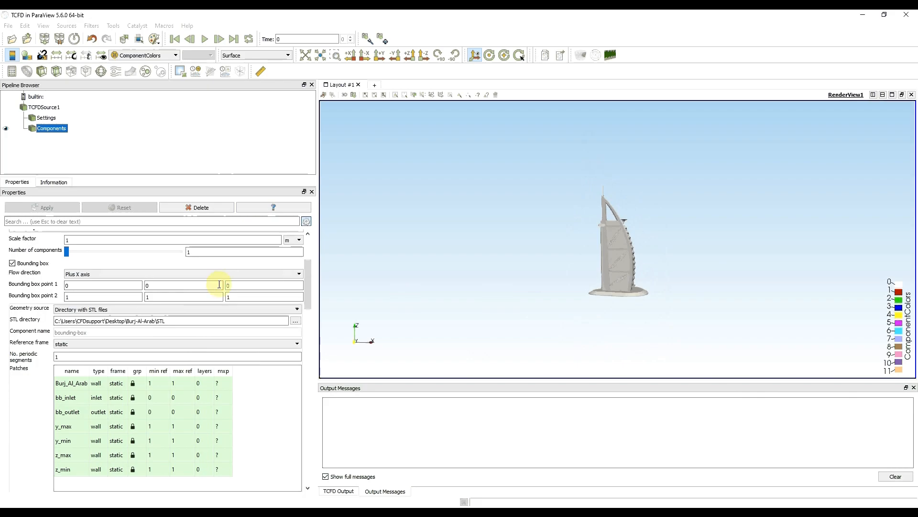
Keep the flow direction as Plus X axis and set the bounding box X range from -1000 to 2000
drag(74, 285, 47, 287)
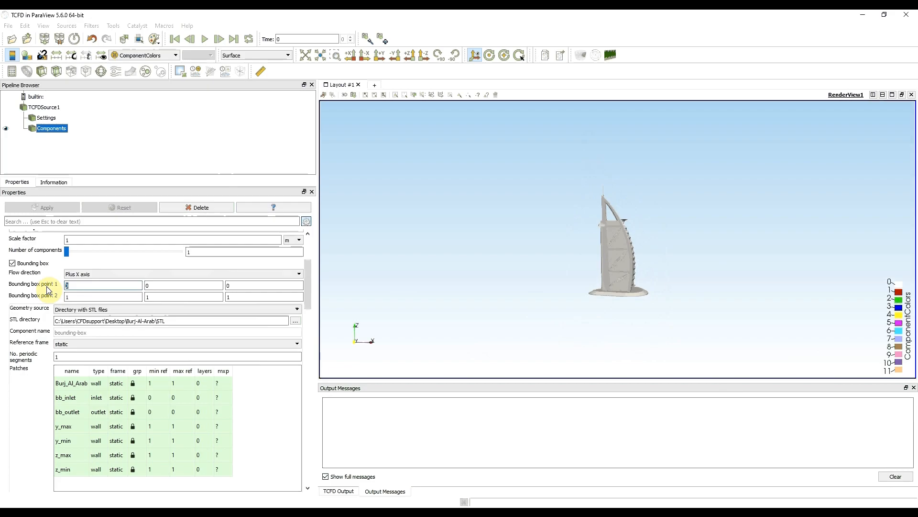
click(113, 273)
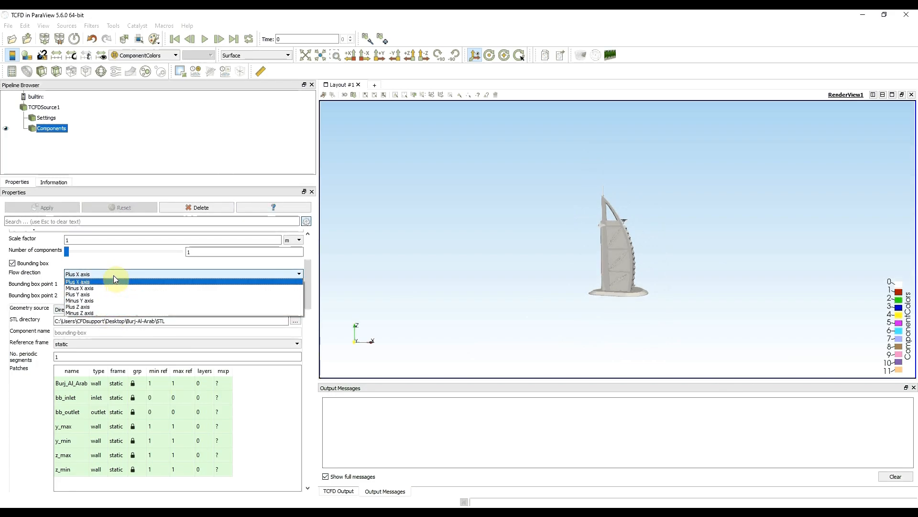
click(114, 279)
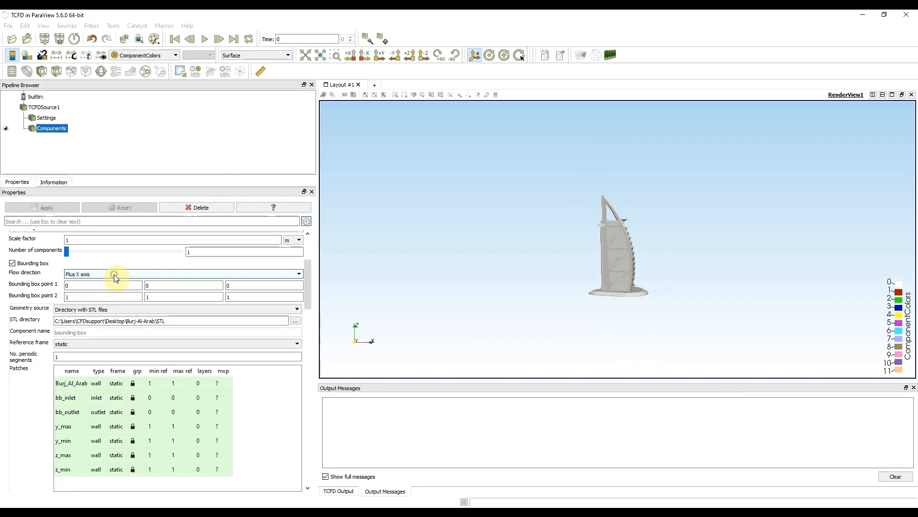
click(85, 285)
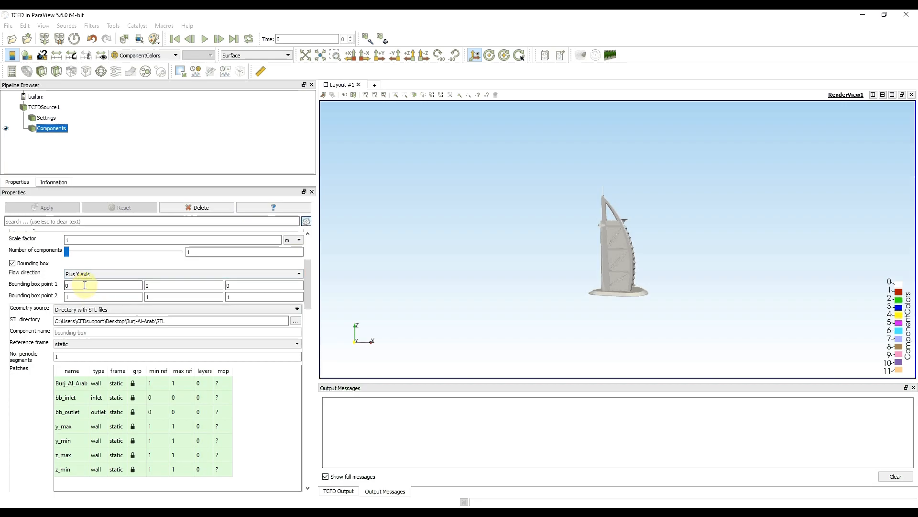
drag(85, 285, 28, 286)
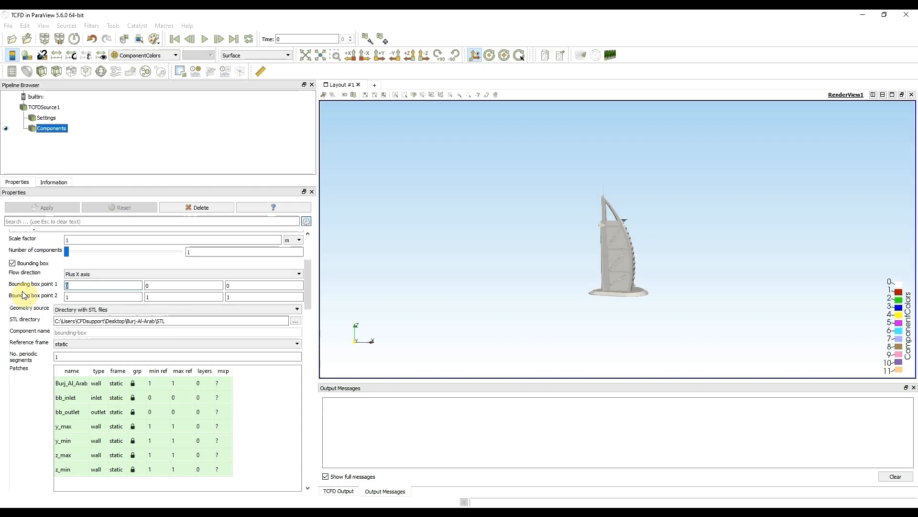
text(-1000)
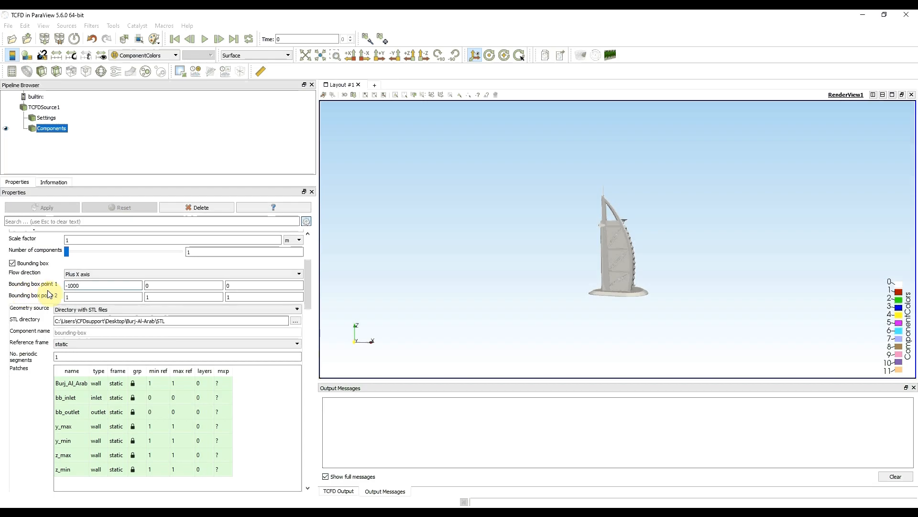
drag(81, 297, 44, 300)
text(2000)
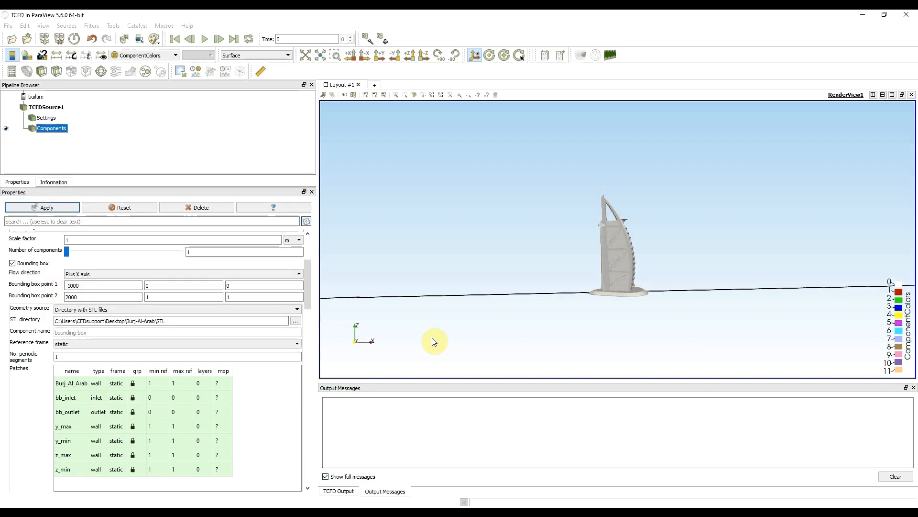
Set the bounding box Y range from -500 to 500
right_drag(527, 324, 526, 218)
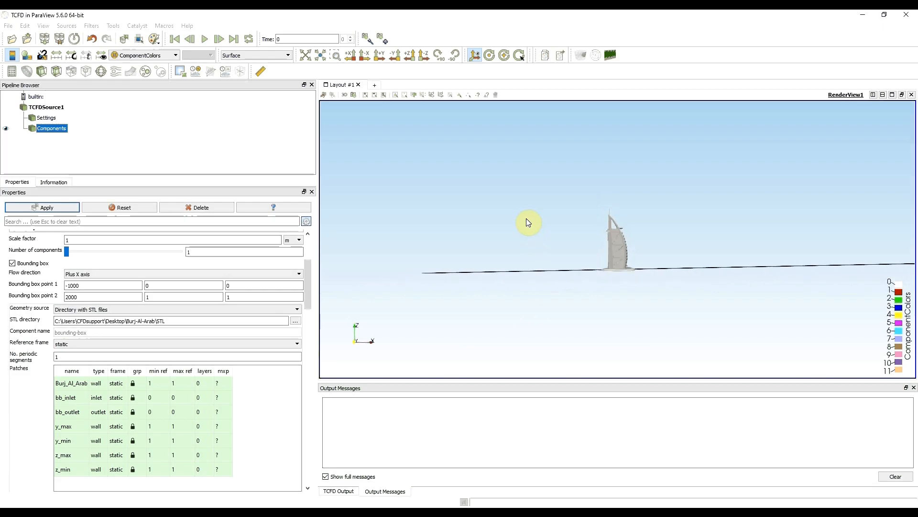
middle_drag(623, 255, 587, 258)
mouse_move(587, 259)
mouse_down()
mouse_move(580, 223)
mouse_move(587, 256)
mouse_up()
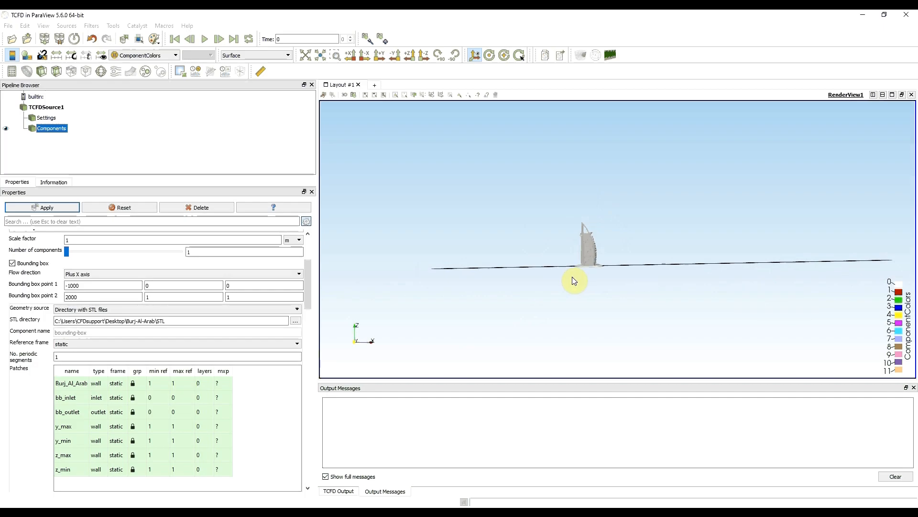
double_click(180, 285)
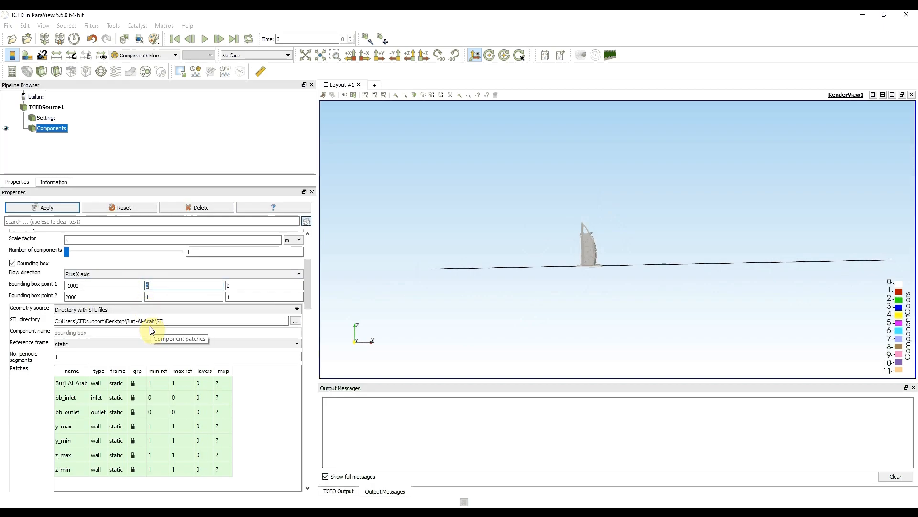
text(-500)
double_click(155, 296)
text(500)
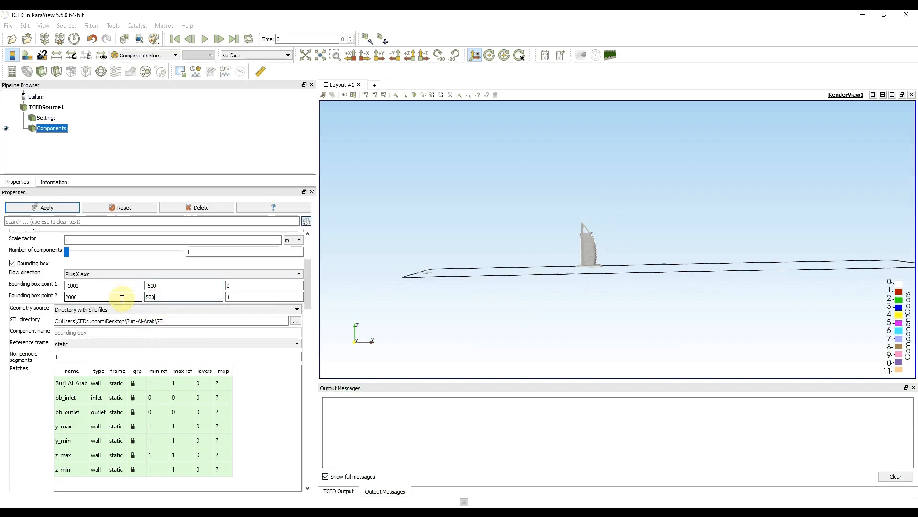
Keep the bounding box's first Z coordinate at 0 and set its second Z coordinate to 750
drag(388, 293, 555, 319)
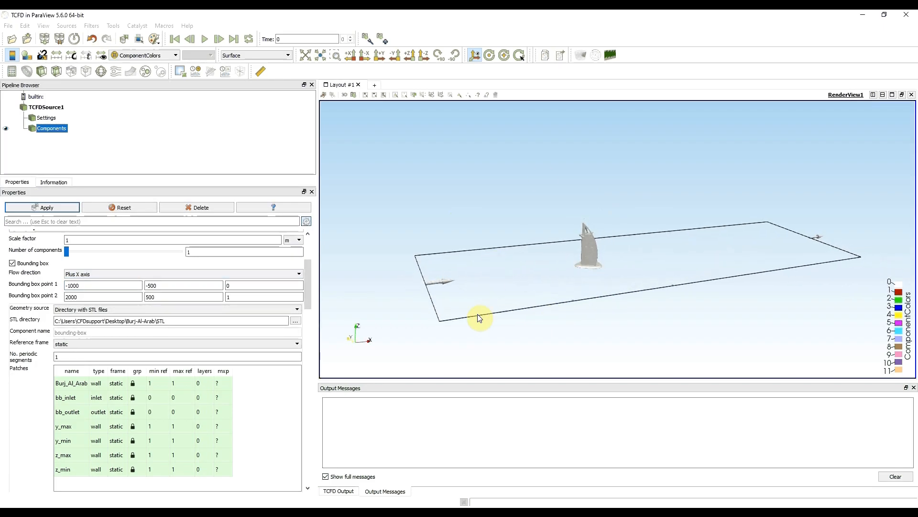
middle_drag(443, 291, 423, 280)
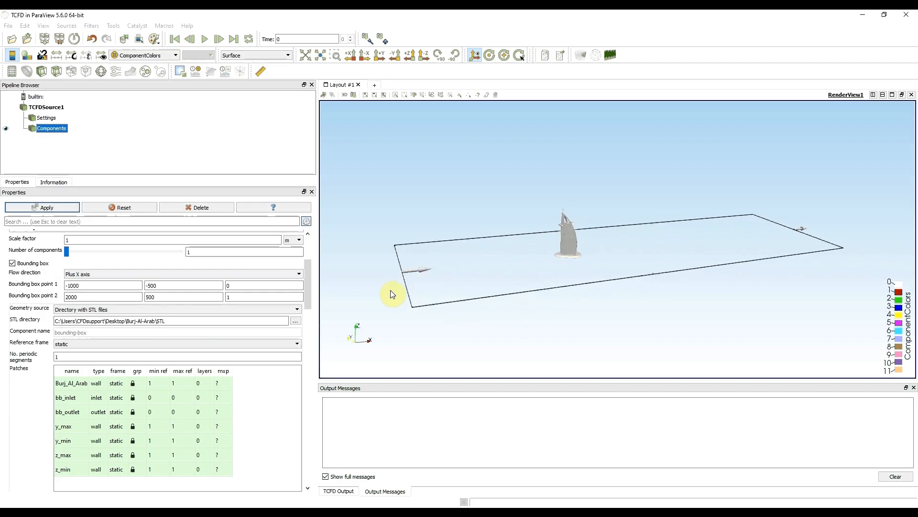
double_click(239, 285)
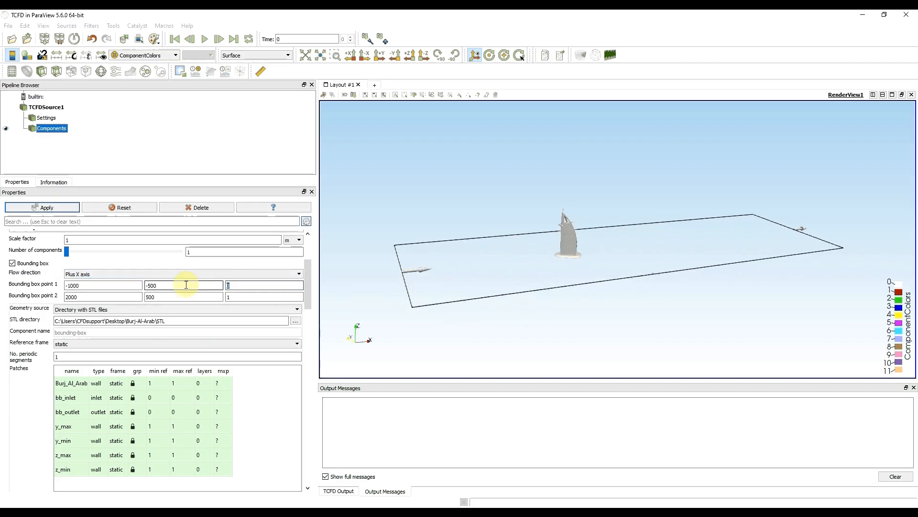
double_click(277, 297)
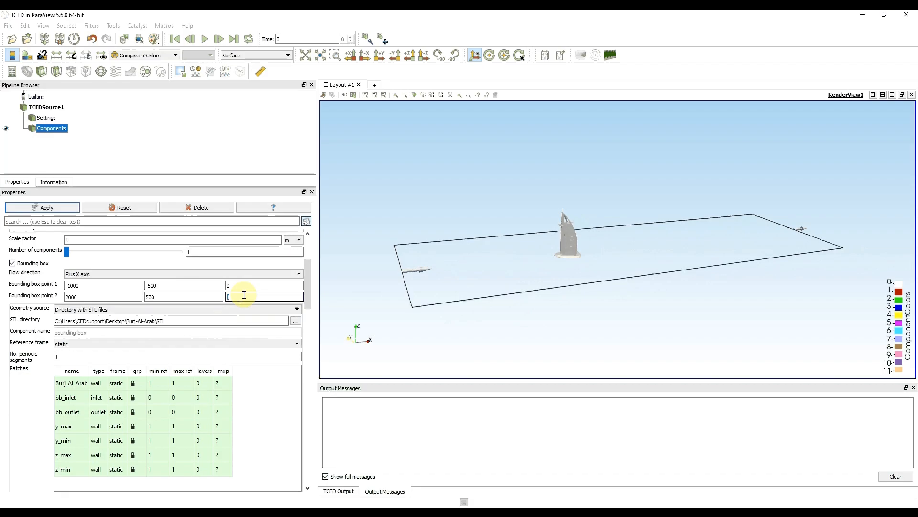
text(750)
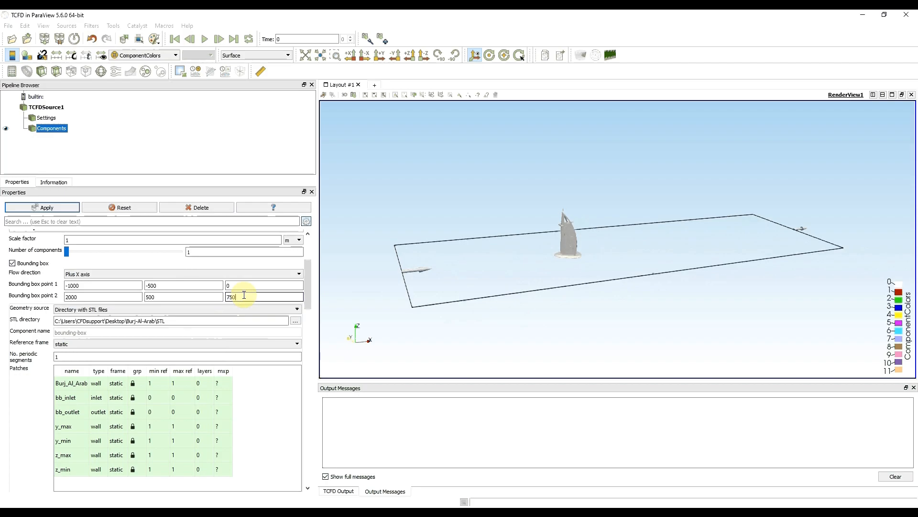
click(376, 288)
mouse_move(544, 308)
mouse_down()
mouse_move(649, 317)
mouse_move(551, 309)
mouse_move(545, 293)
mouse_move(495, 307)
mouse_move(531, 317)
mouse_up()
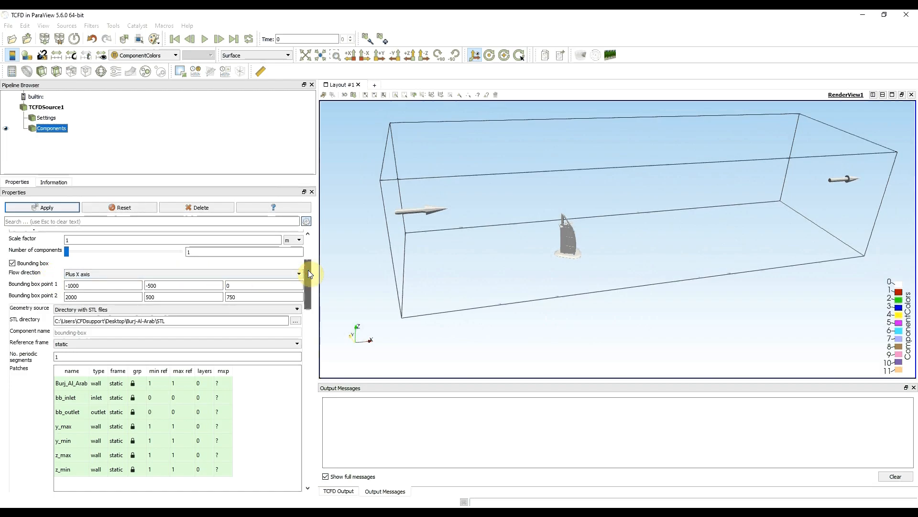
Set the Burj_Al_Arab patch's minimum refinement to 5 and maximum to 6, and unlock it from its patch group
drag(309, 270, 308, 283)
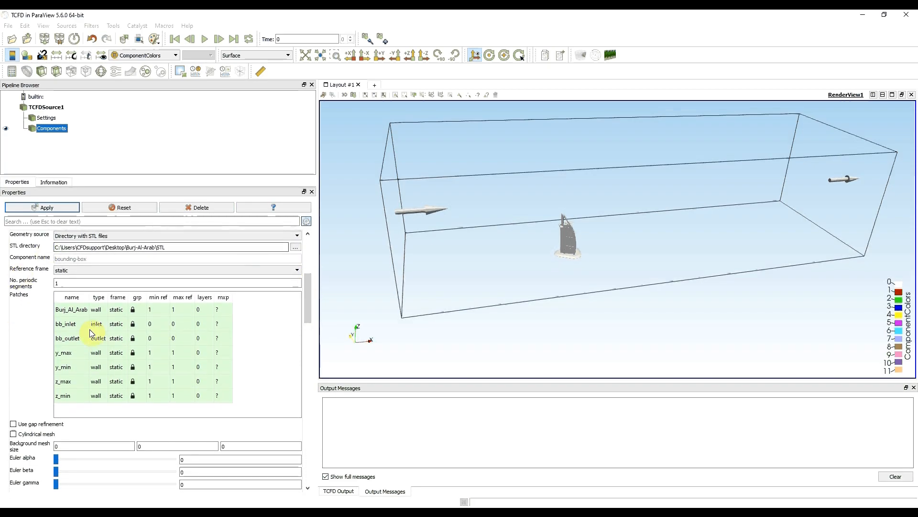
click(161, 306)
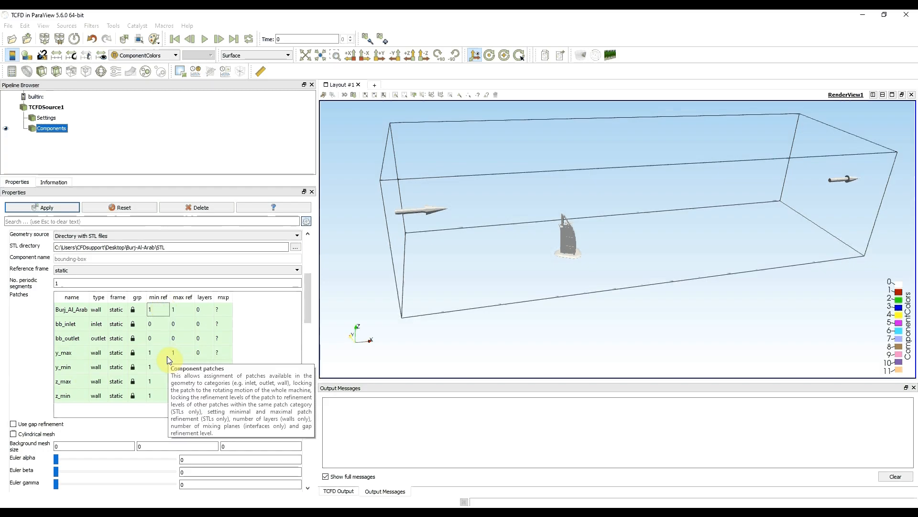
click(23, 312)
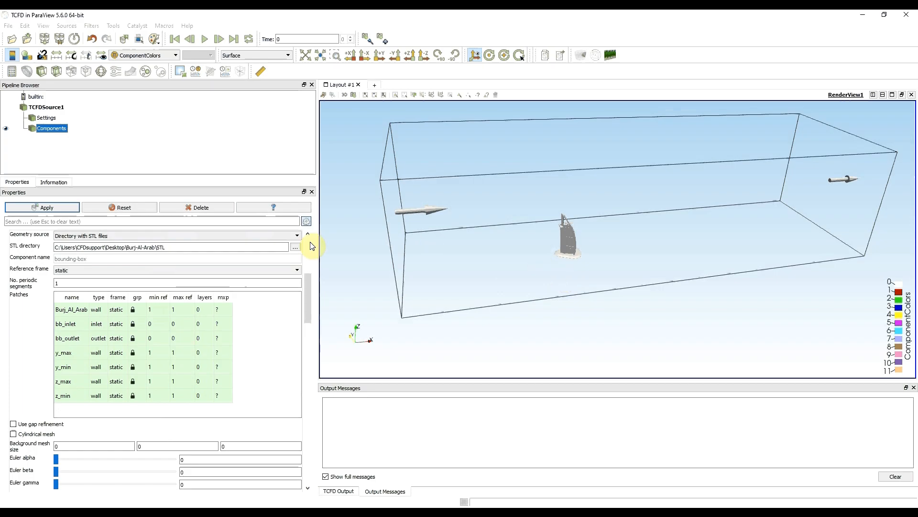
mouse_move(161, 313)
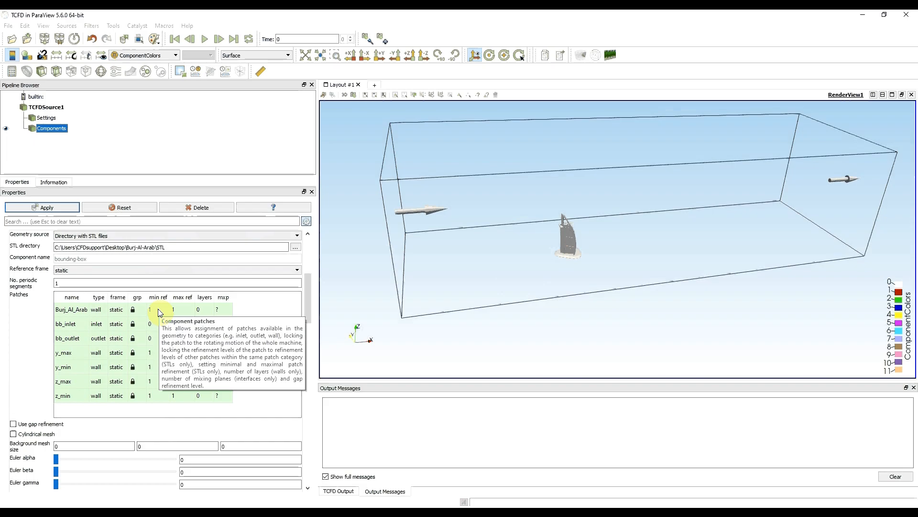
click(160, 312)
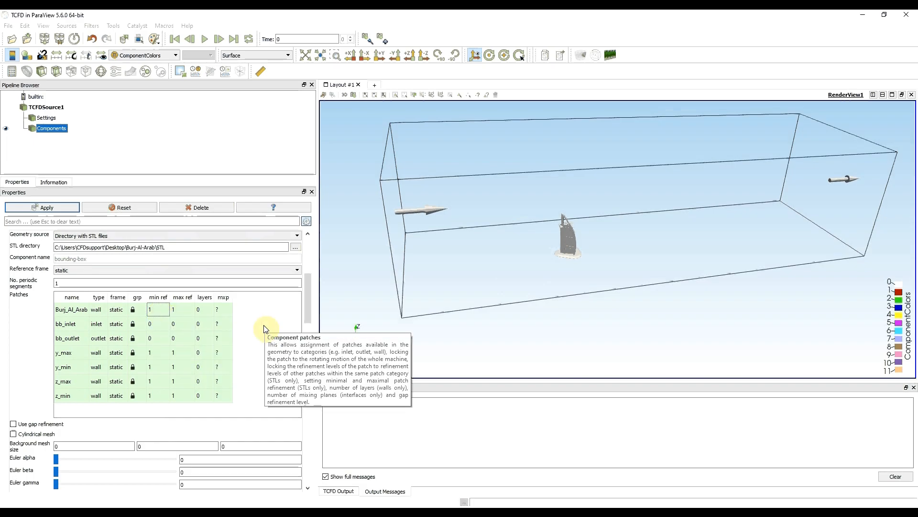
text(5)
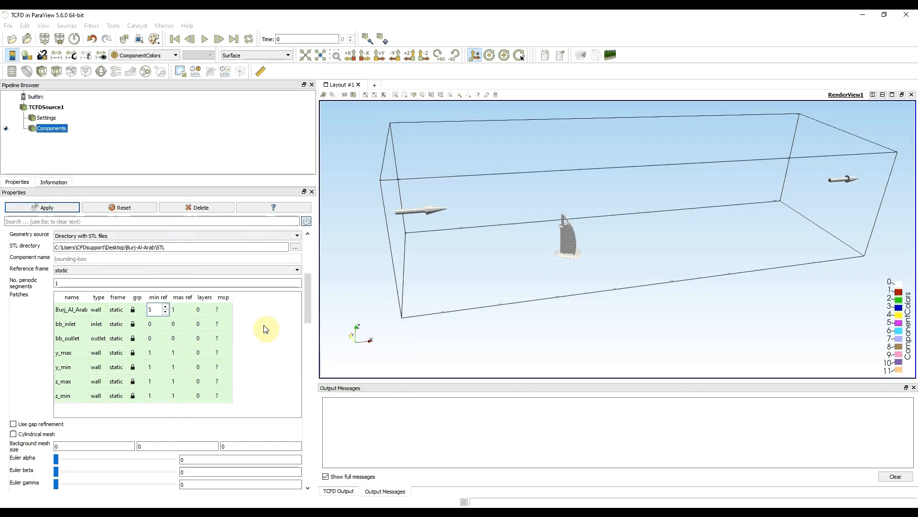
click(182, 311)
text(6)
key(Return)
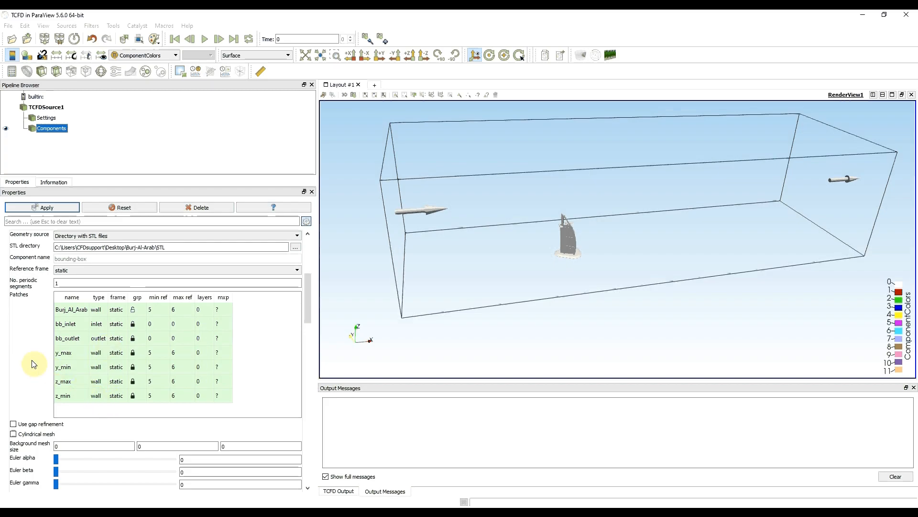
Set the minimum and maximum refinement of the grouped bounding box walls to 0 through the y_max patch
click(158, 356)
mouse_move(185, 367)
text(00)
click(36, 352)
click(149, 352)
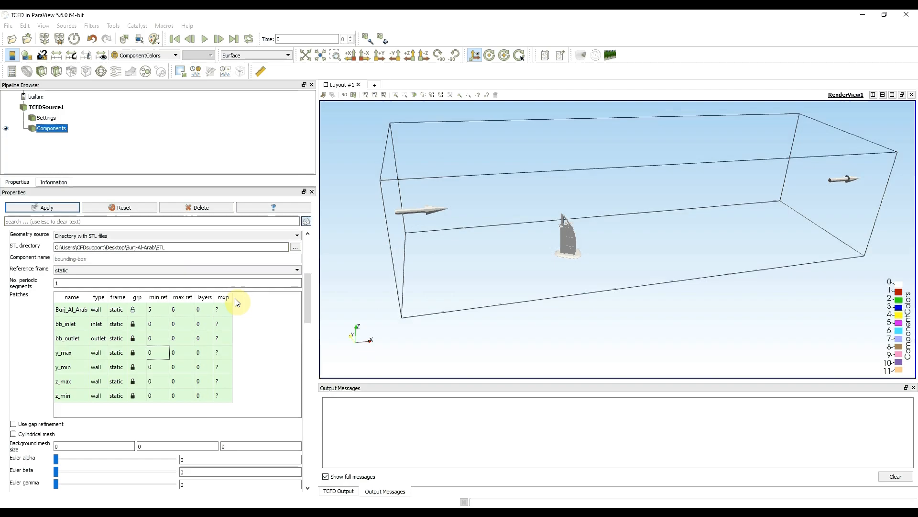
Change the type of the y_max, y_min and z_max patches from wall to wallSlip
double_click(99, 354)
click(99, 353)
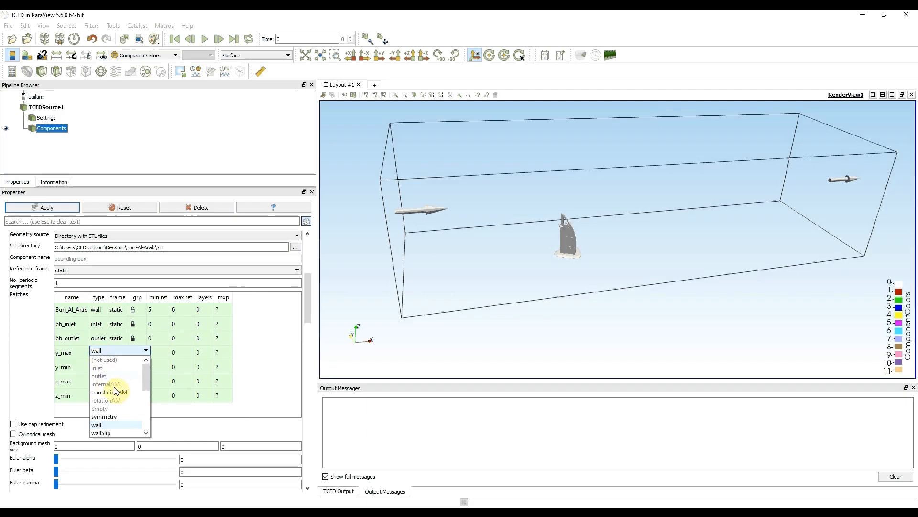
scroll(118, 416, down, 1)
click(116, 410)
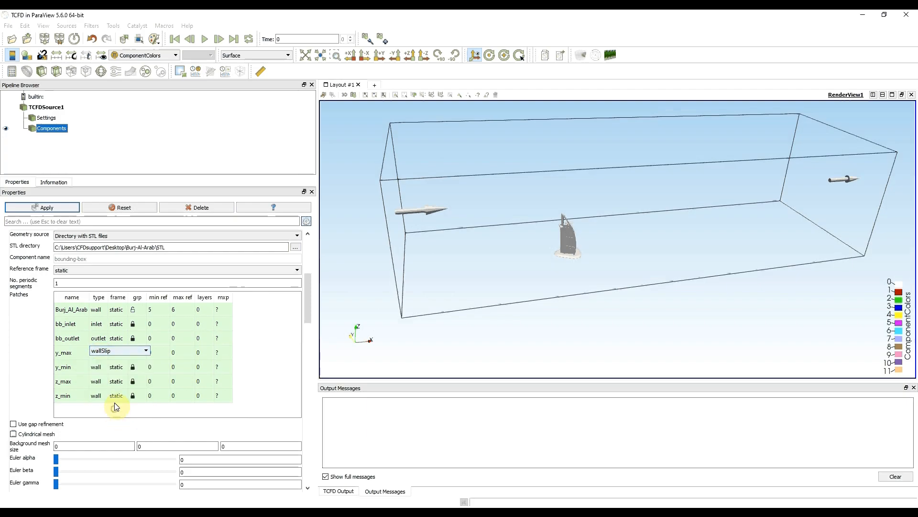
click(97, 367)
double_click(97, 365)
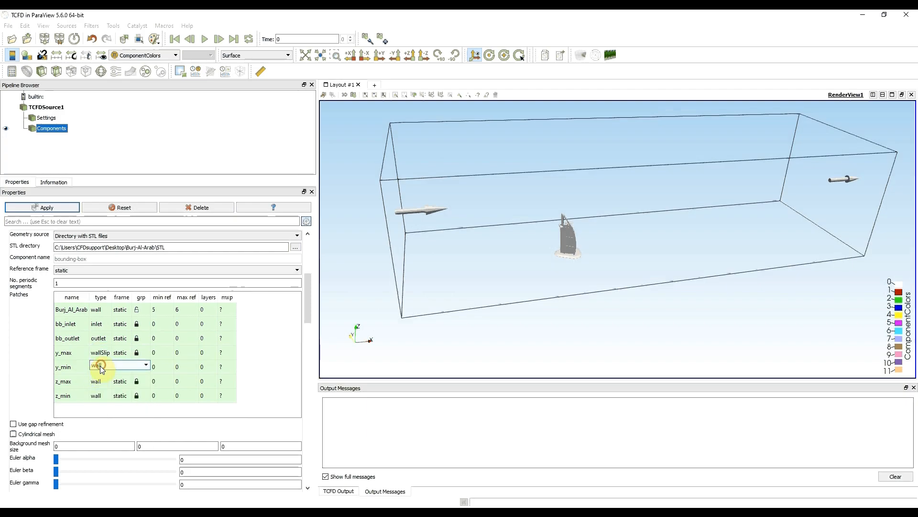
click(99, 366)
click(107, 446)
double_click(105, 381)
click(103, 379)
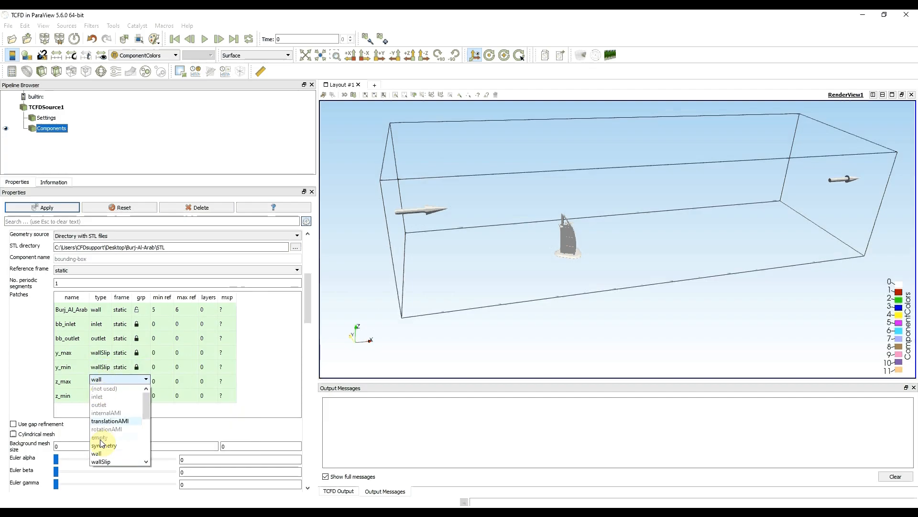
click(105, 461)
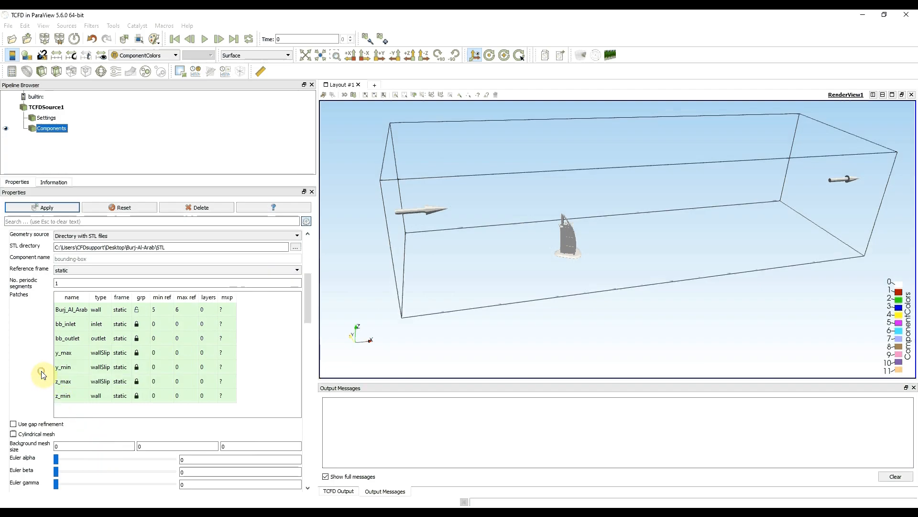
Set the number of layers on the Burj_Al_Arab patch to 3
mouse_move(425, 355)
mouse_down()
mouse_move(432, 340)
mouse_move(438, 346)
mouse_up()
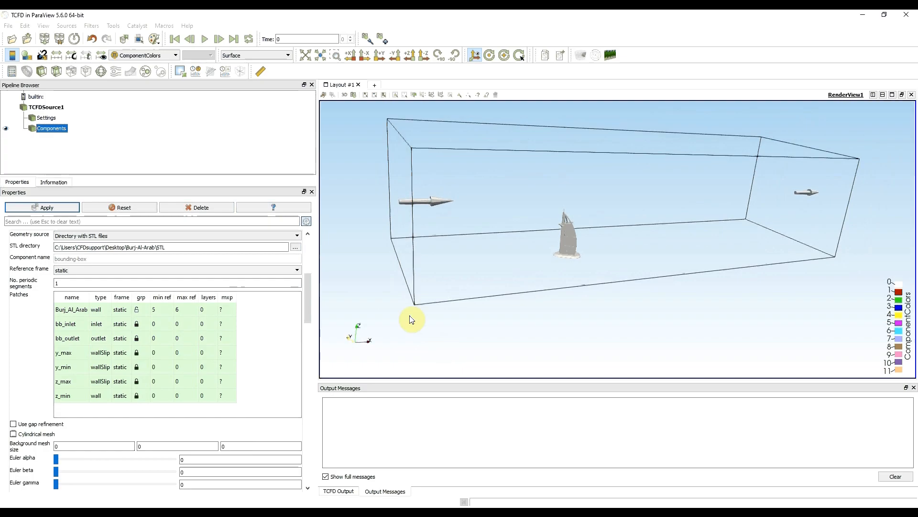
click(269, 345)
click(207, 309)
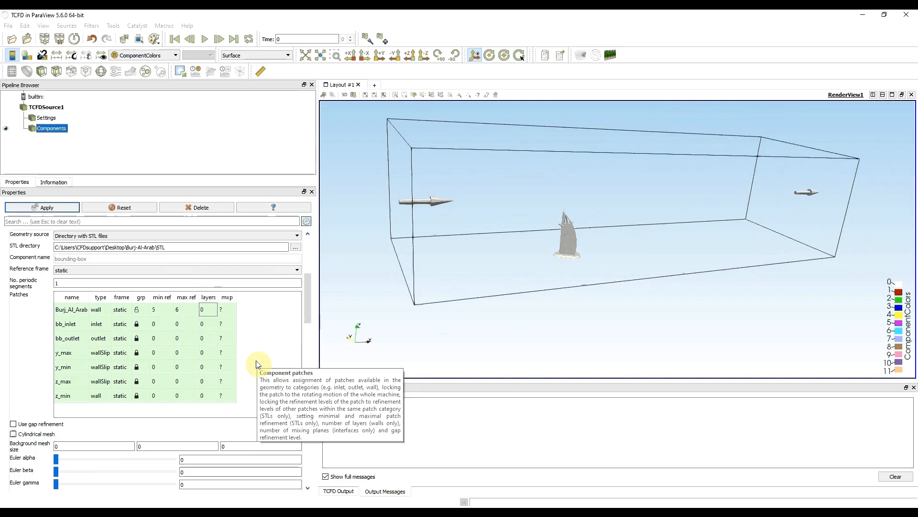
text(3)
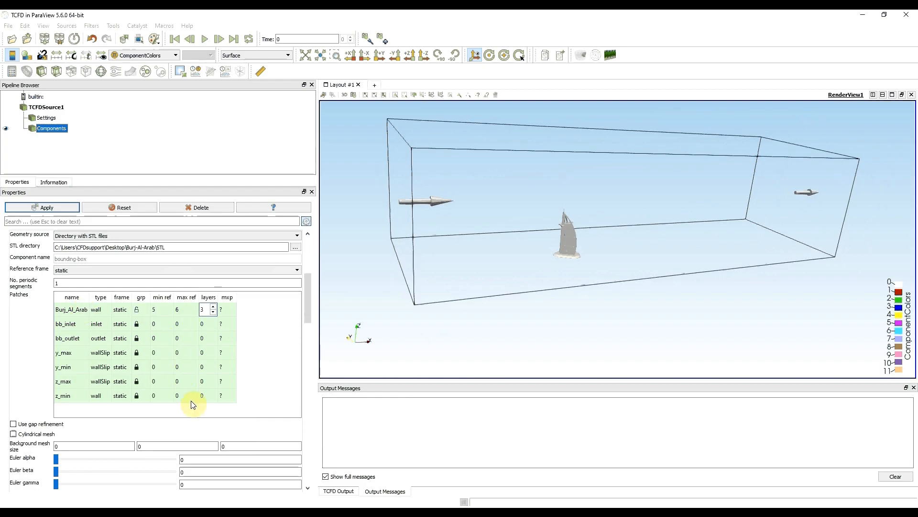
click(202, 366)
text(3)
key(Return)
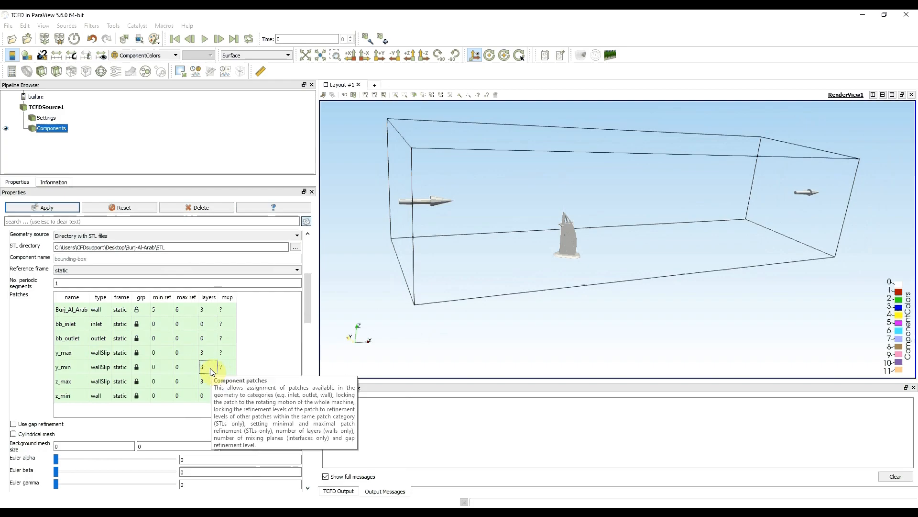
text(0)
key(Return)
Set the number of layers on the z_min ground patch to 3 and apply the component changes
click(205, 395)
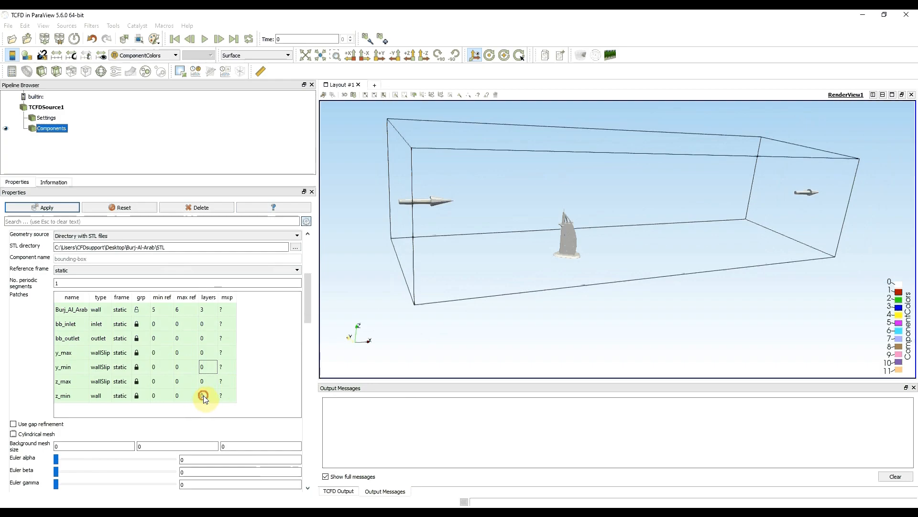
text(3)
key(Return)
click(41, 395)
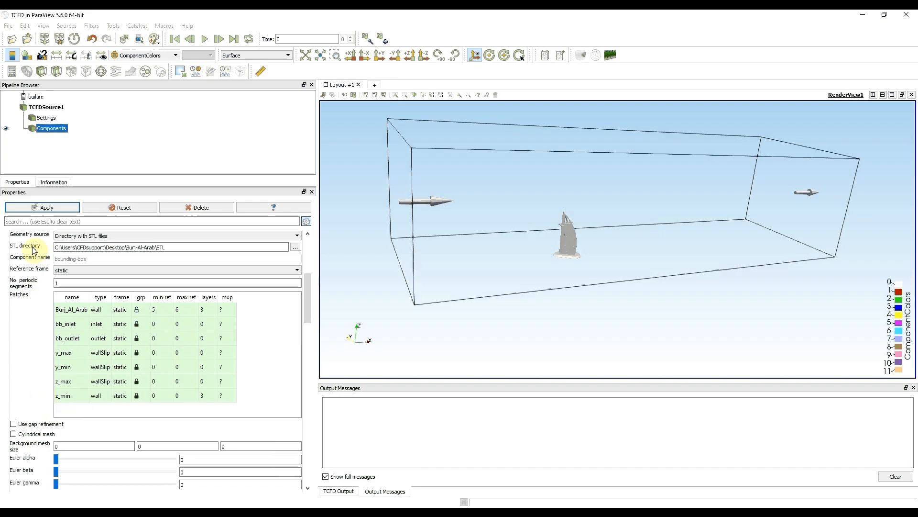
click(44, 207)
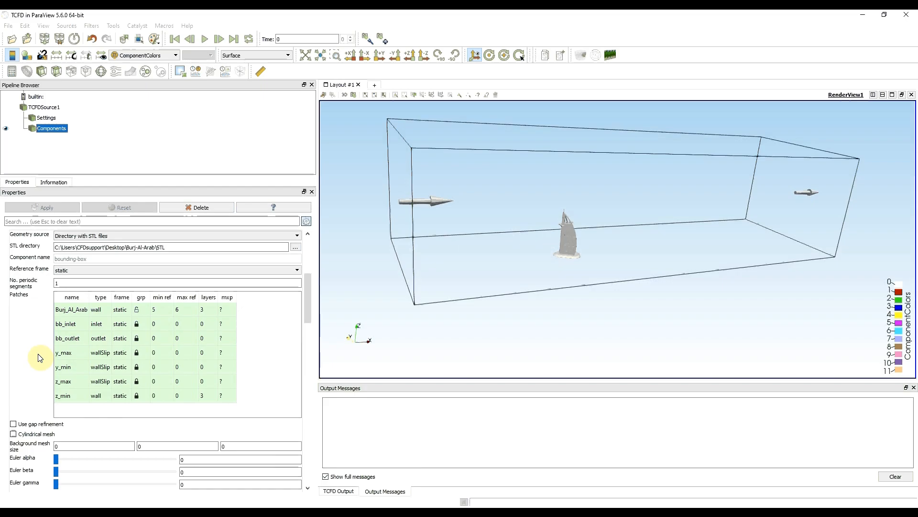
Turn on the background mesh wireframe display for the component
scroll(38, 360, down, 2)
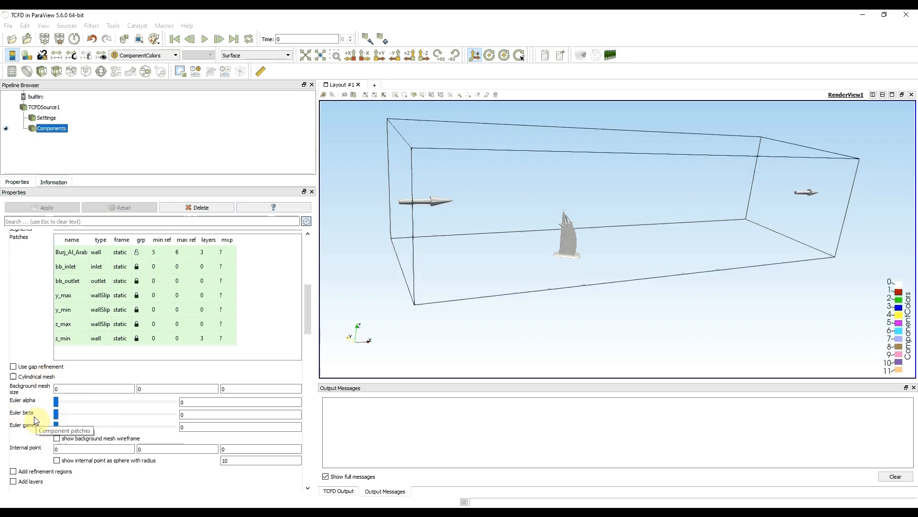
double_click(76, 386)
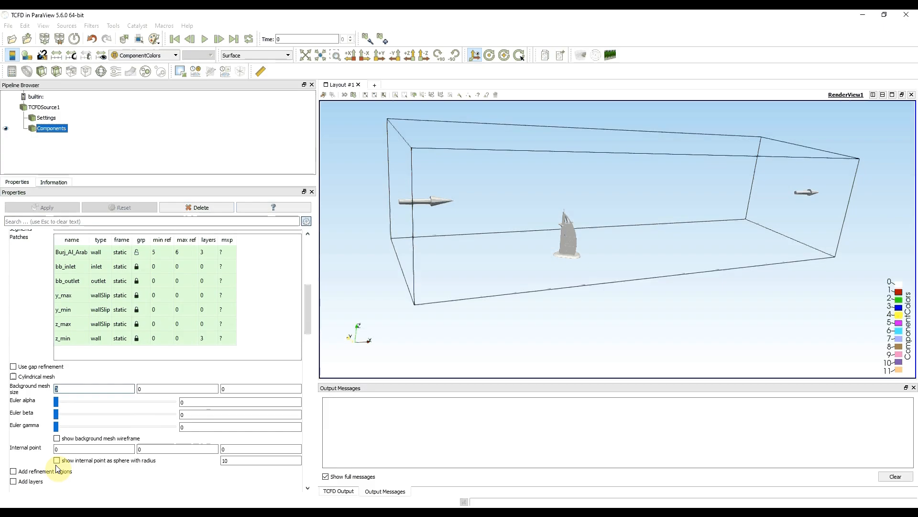
click(57, 438)
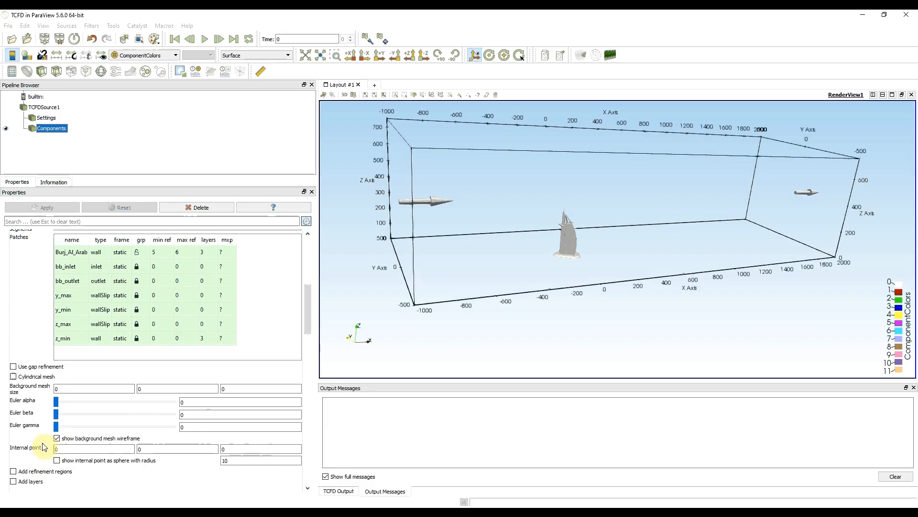
Set the background mesh size to 20 in all three directions, check the cells around the building and apply the change
click(67, 388)
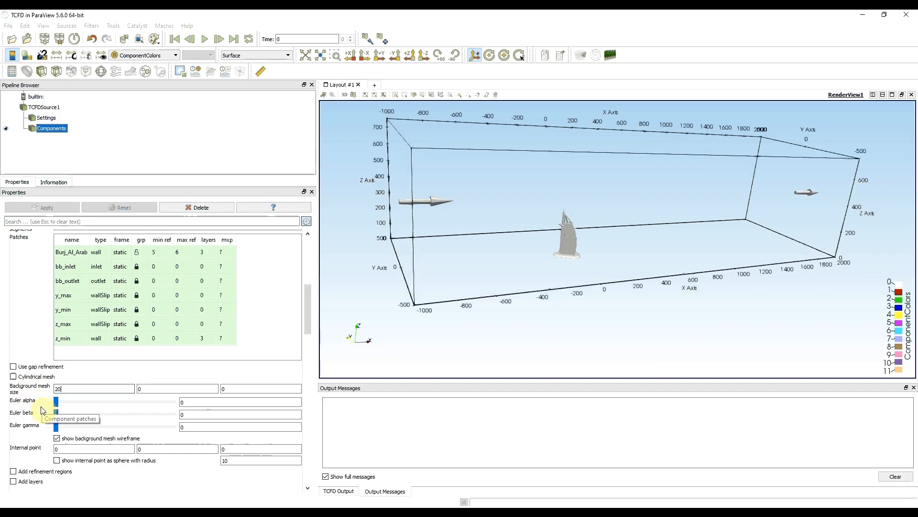
key(Tab)
text(2)
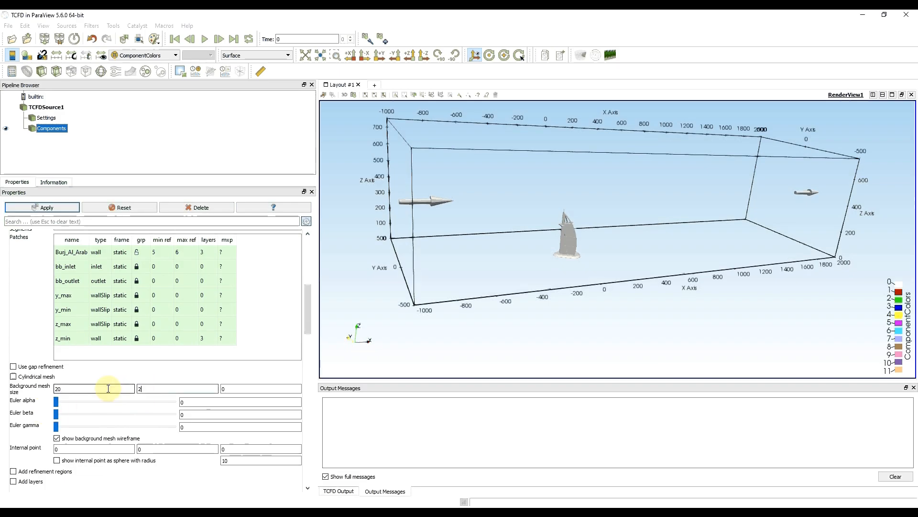
key(Tab)
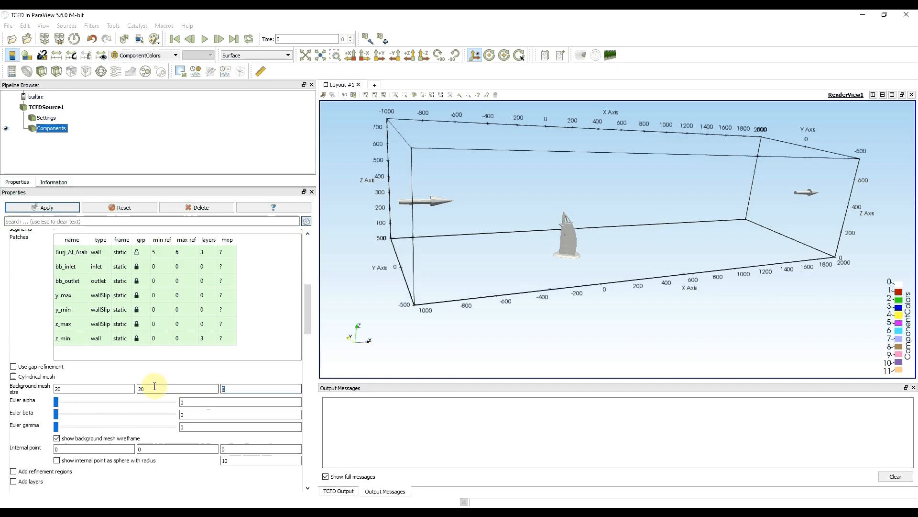
click(134, 377)
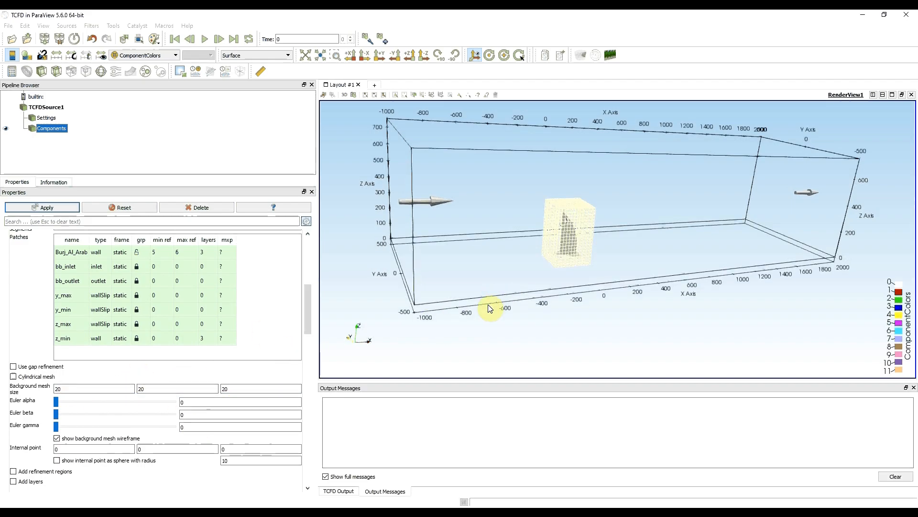
drag(568, 278, 536, 265)
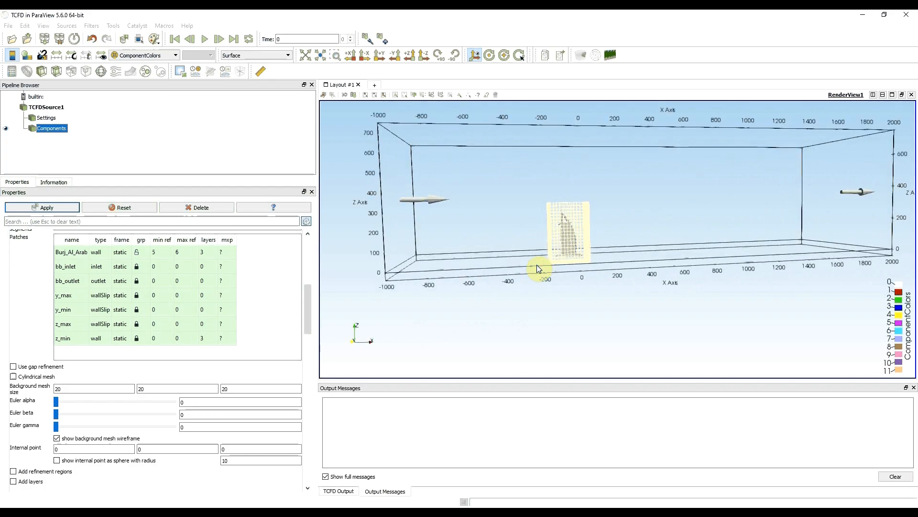
drag(538, 268, 542, 262)
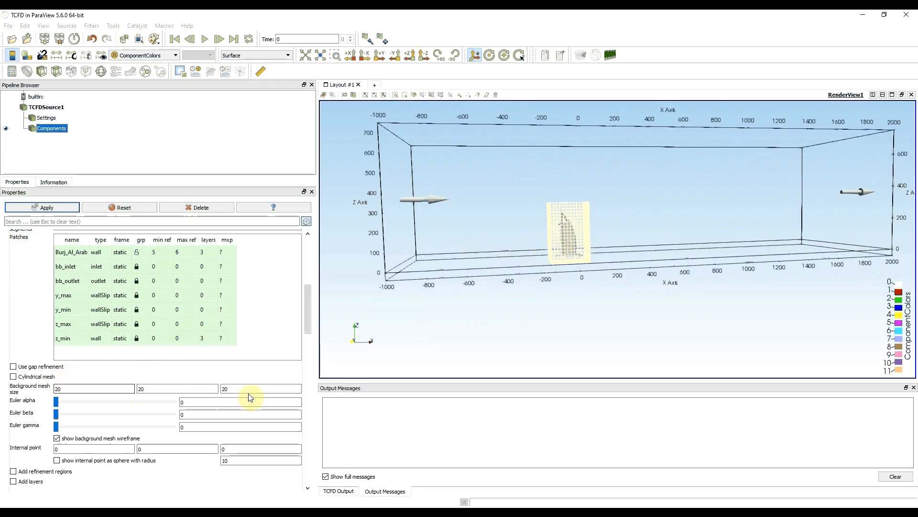
click(48, 207)
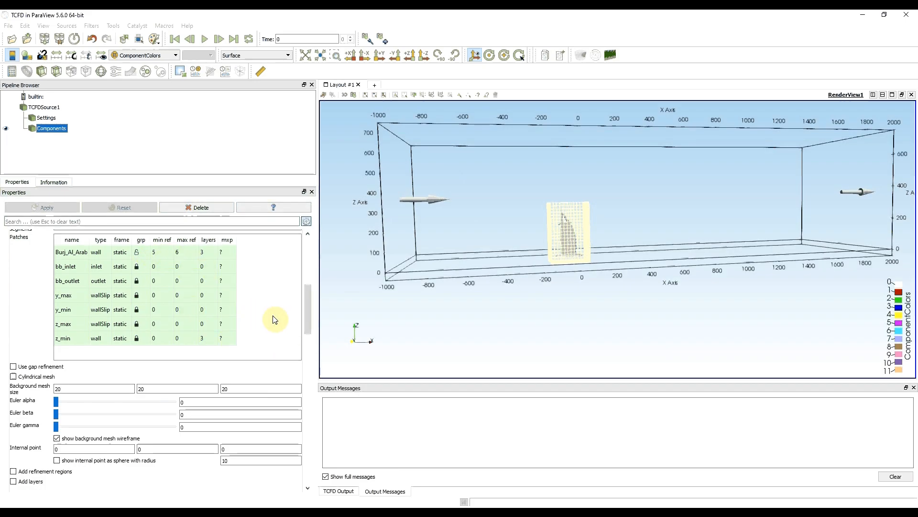
Hide the background mesh wireframe and enable showing the internal point as a sphere
mouse_move(276, 320)
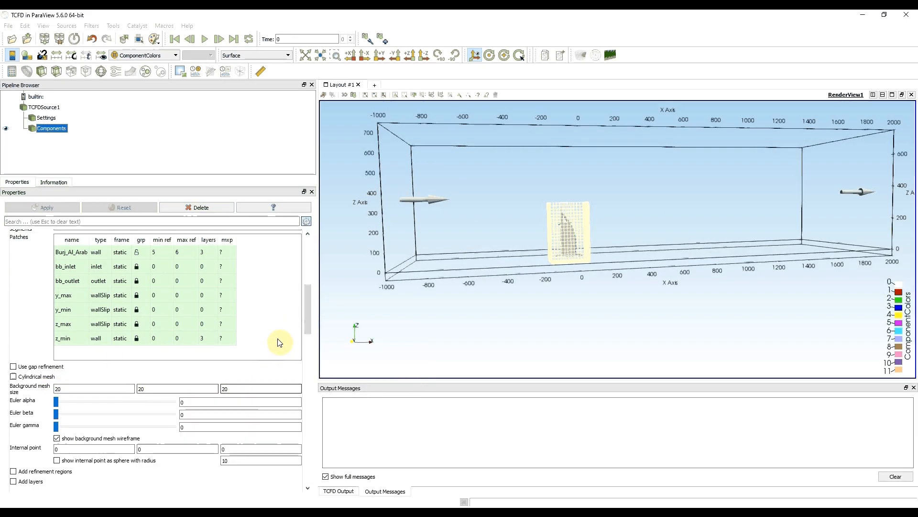
mouse_move(280, 342)
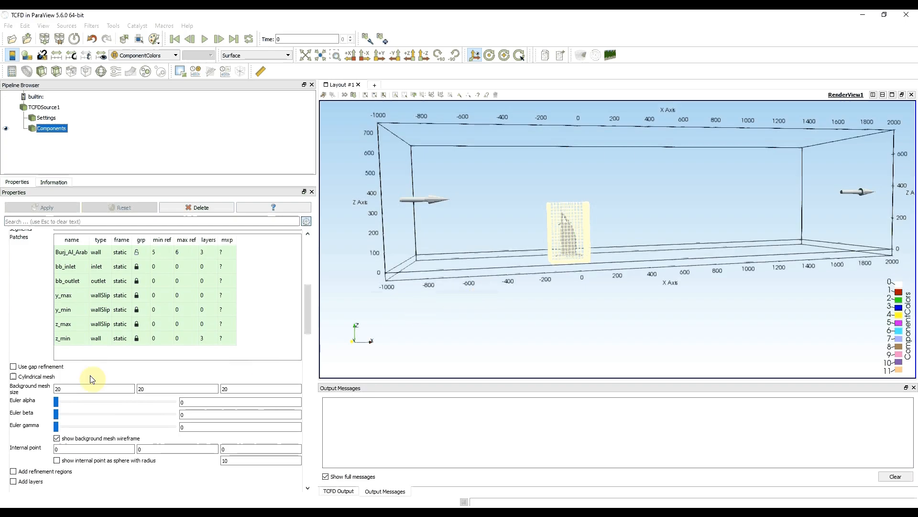
click(57, 440)
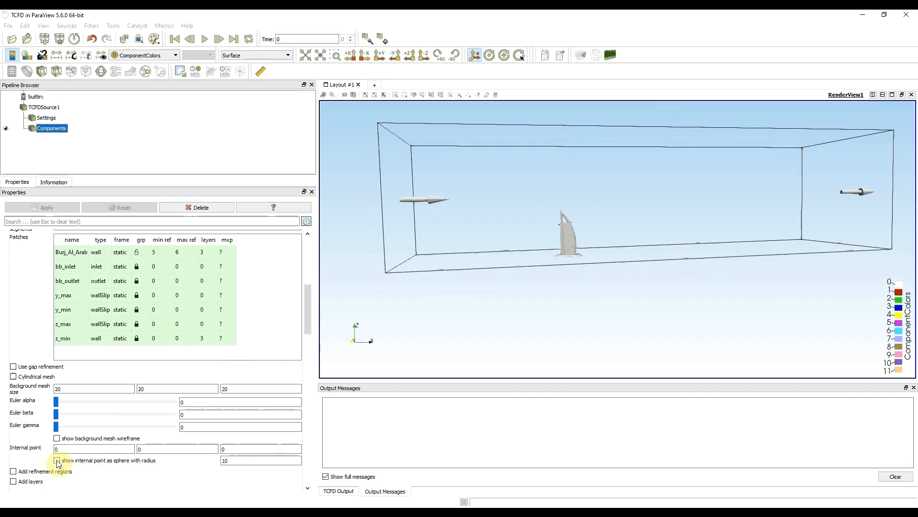
click(56, 461)
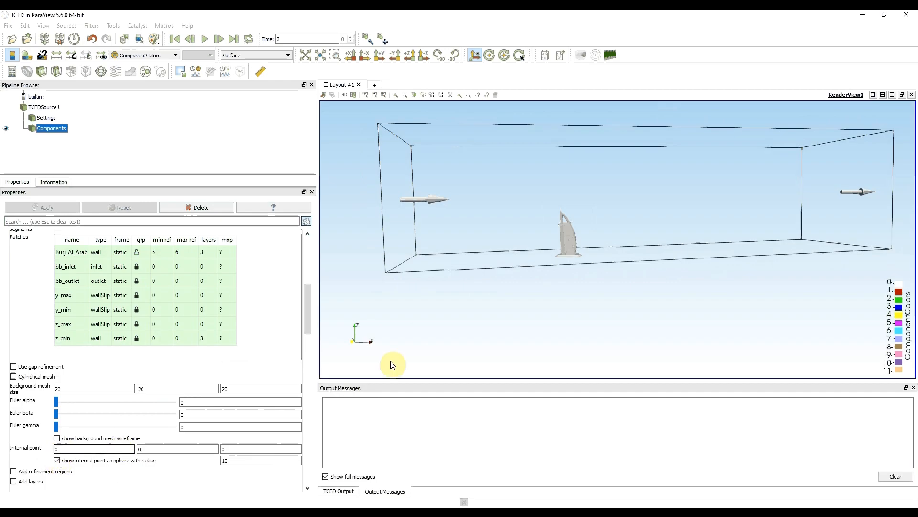
Set the radius of the internal point sphere to 100
drag(495, 330, 517, 305)
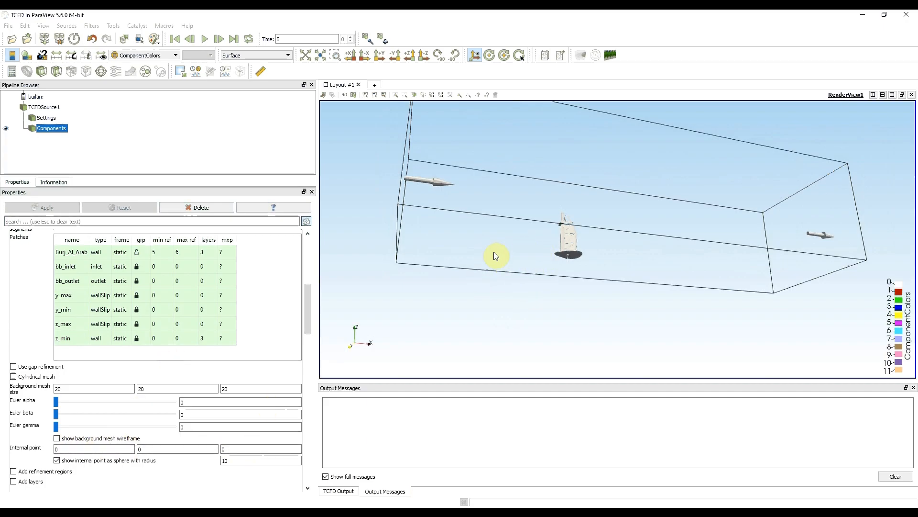
drag(466, 286, 475, 271)
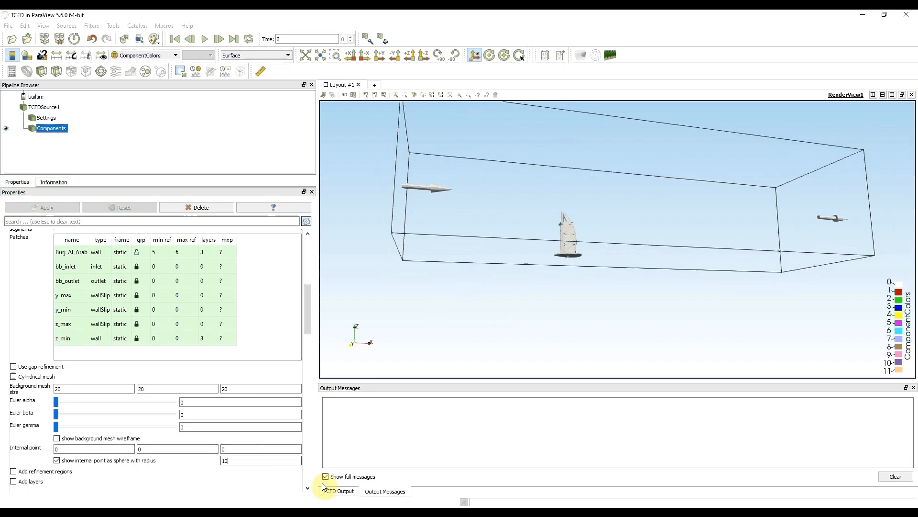
click(267, 448)
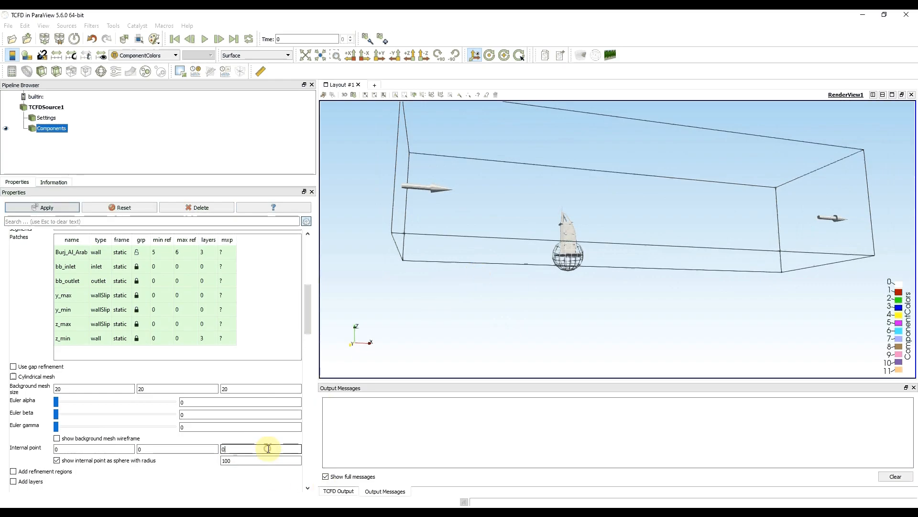
Move the internal point sphere off the building into the flow volume behind it, at about X 677, Y 26, Z 197
mouse_move(550, 309)
mouse_down()
mouse_move(550, 327)
mouse_move(563, 319)
mouse_up()
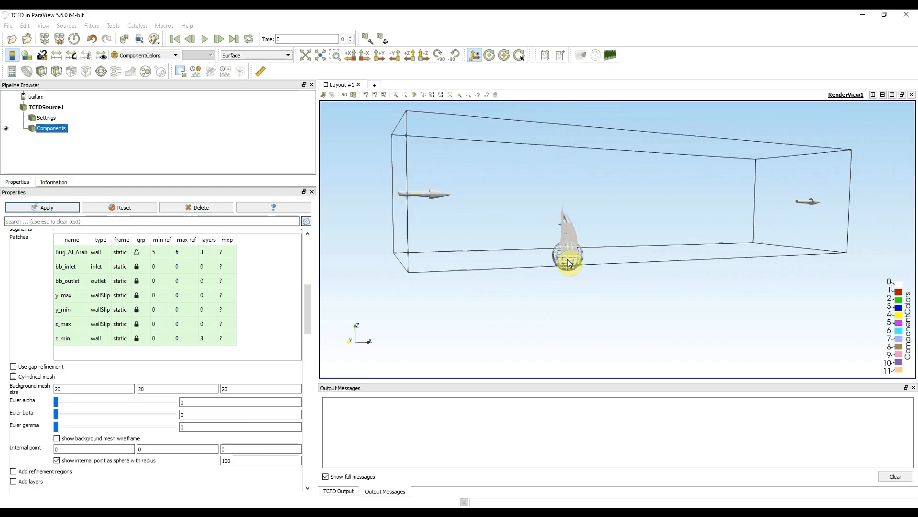
drag(569, 260, 667, 211)
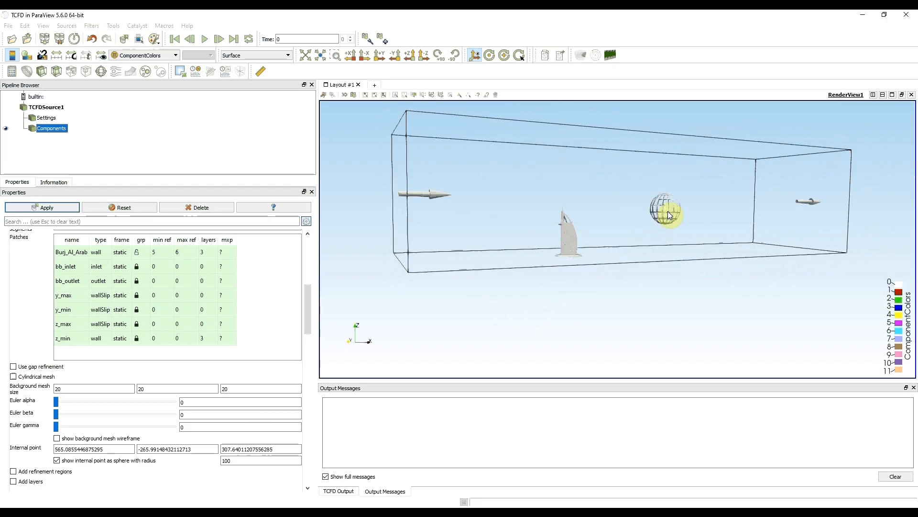
drag(785, 334, 606, 317)
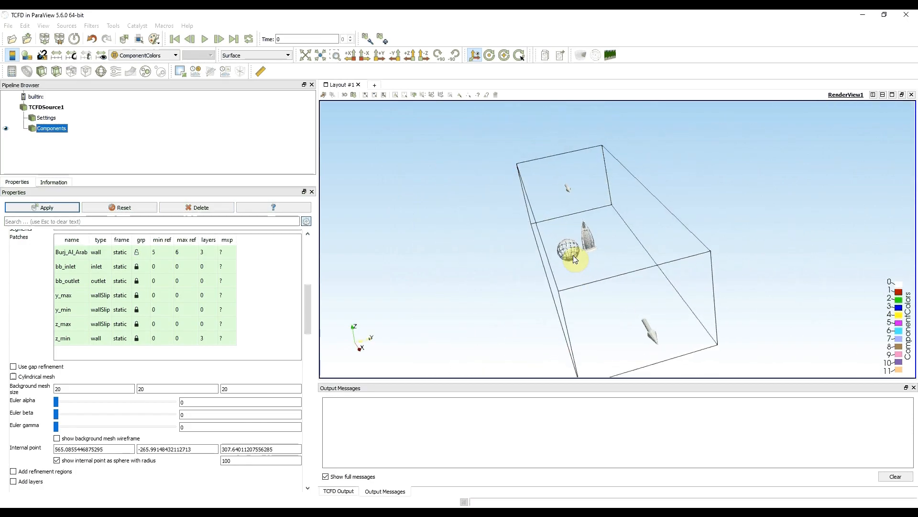
drag(570, 252, 605, 258)
drag(555, 331, 677, 321)
mouse_move(560, 296)
mouse_down()
mouse_move(704, 303)
mouse_move(567, 300)
mouse_up()
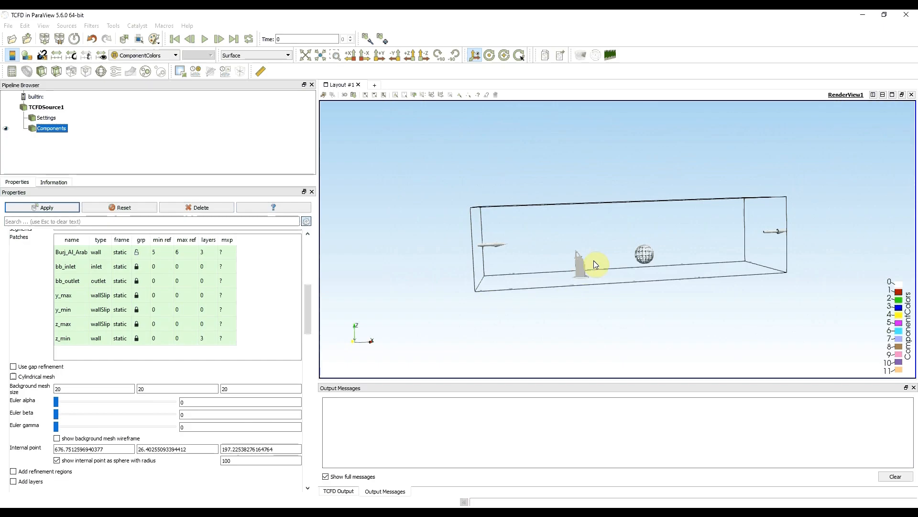
right_drag(578, 259, 590, 322)
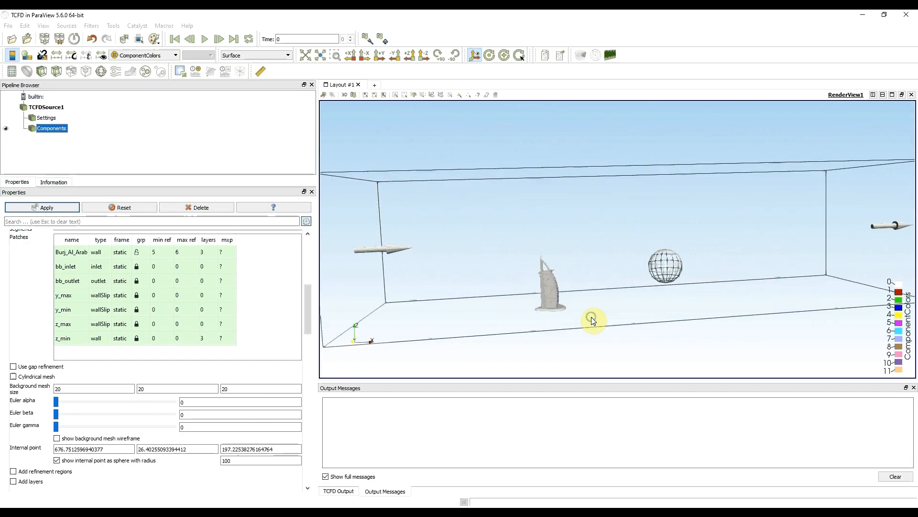
middle_drag(584, 334, 636, 283)
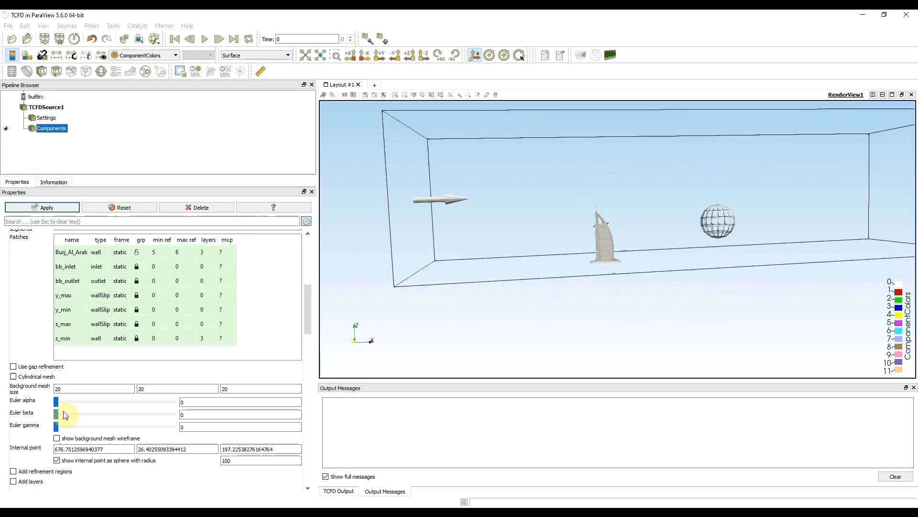
Hide the internal point sphere, apply the change and turn on adding layers for the bounding-box component's mesh
click(57, 460)
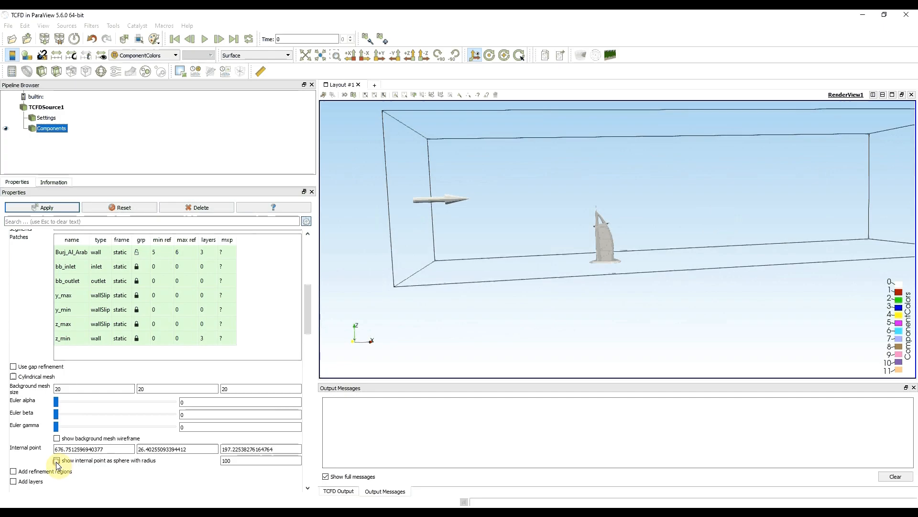
click(44, 207)
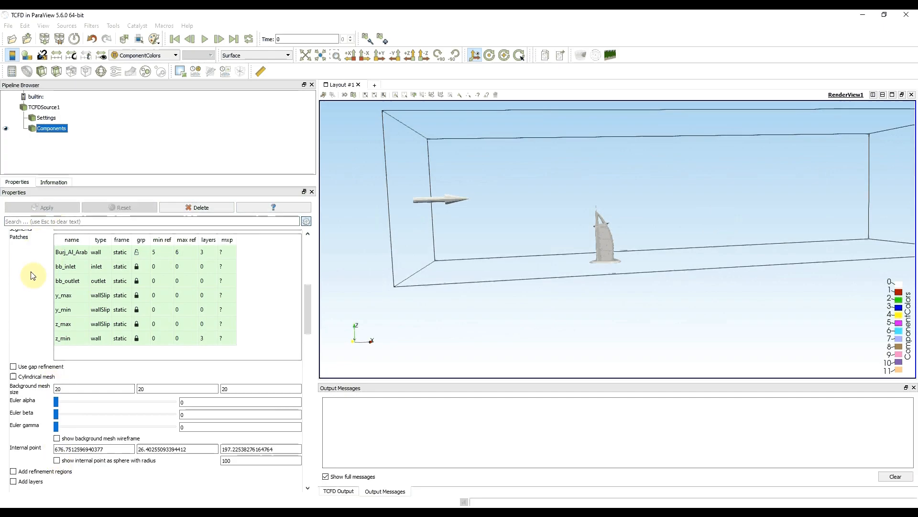
scroll(37, 304, down, 2)
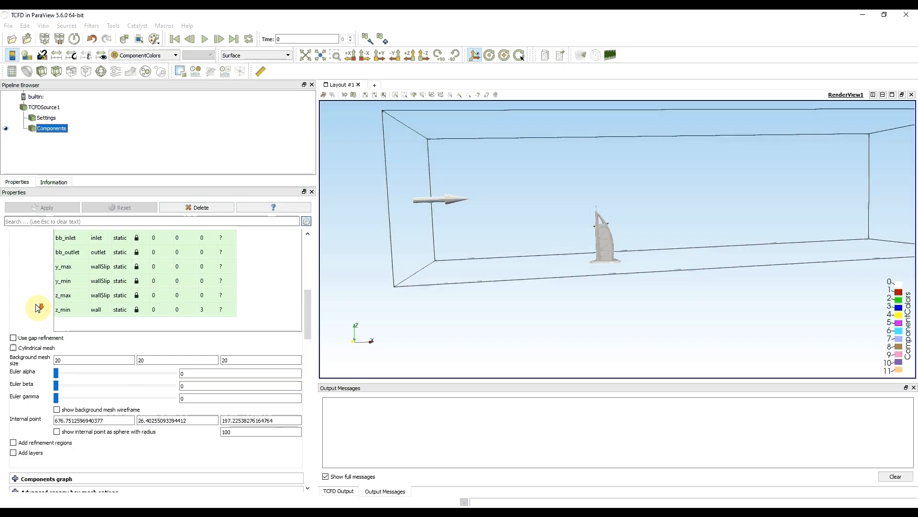
scroll(37, 305, down, 2)
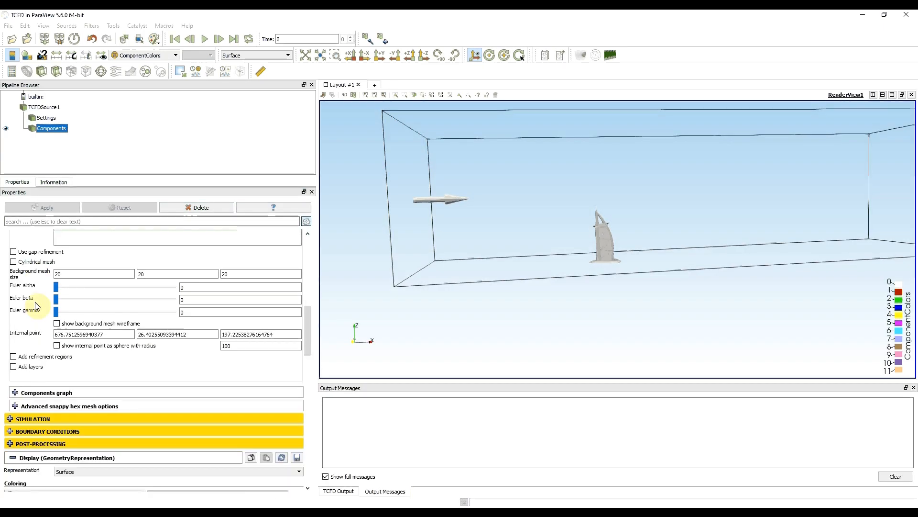
click(14, 367)
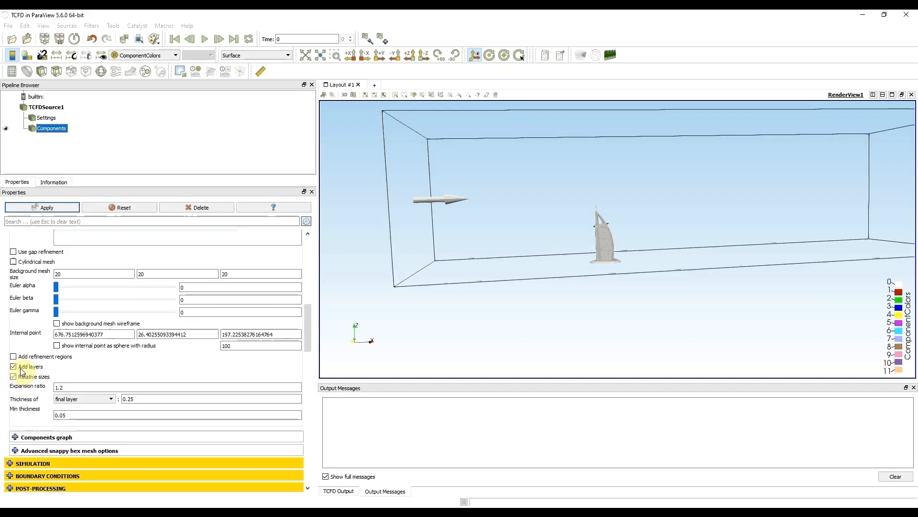
scroll(47, 333, up, 7)
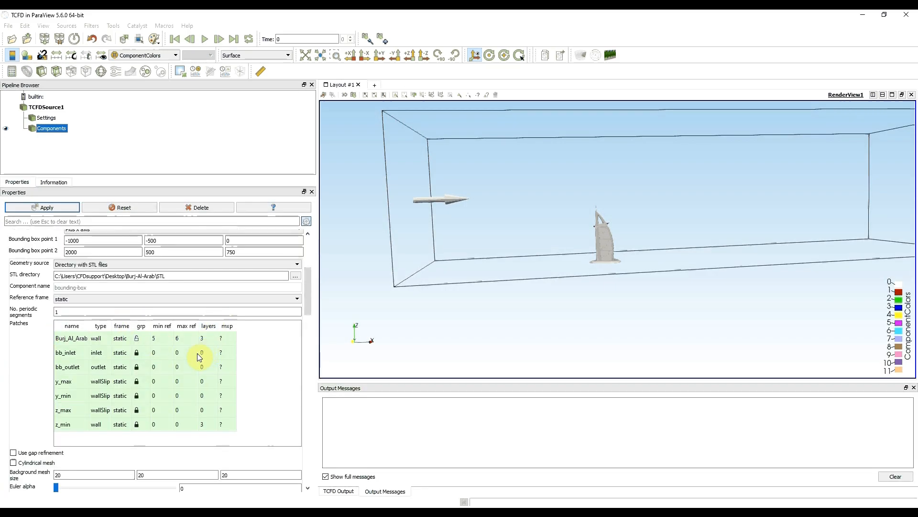
scroll(27, 363, down, 4)
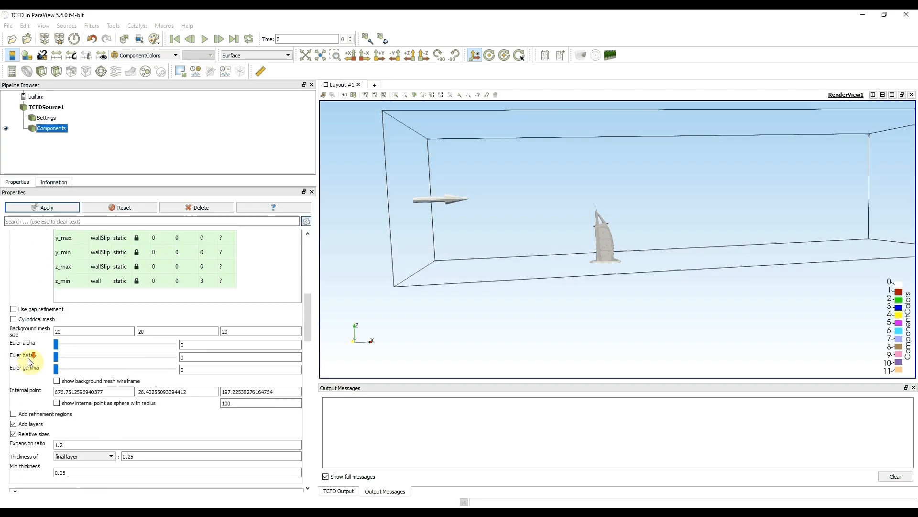
scroll(26, 362, down, 4)
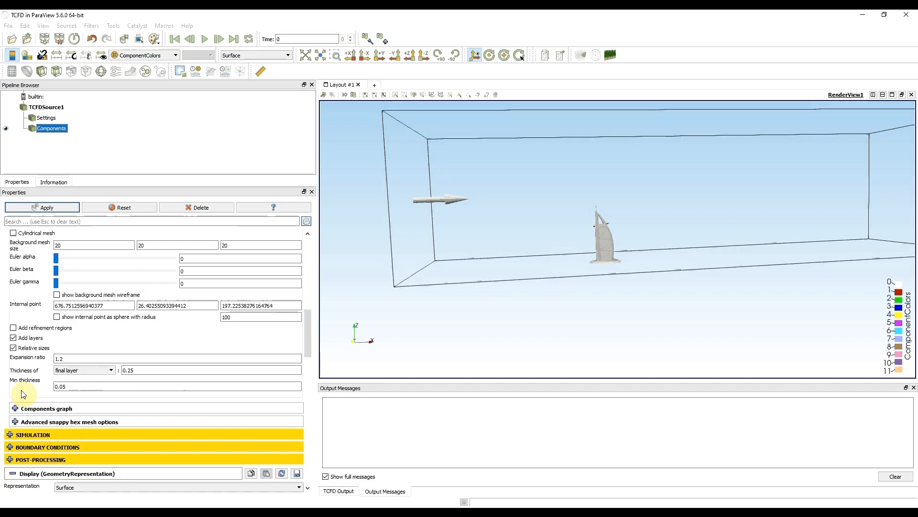
Preview the refinement region options, leave refinement regions disabled and apply the layer settings, closing the component settings
click(14, 328)
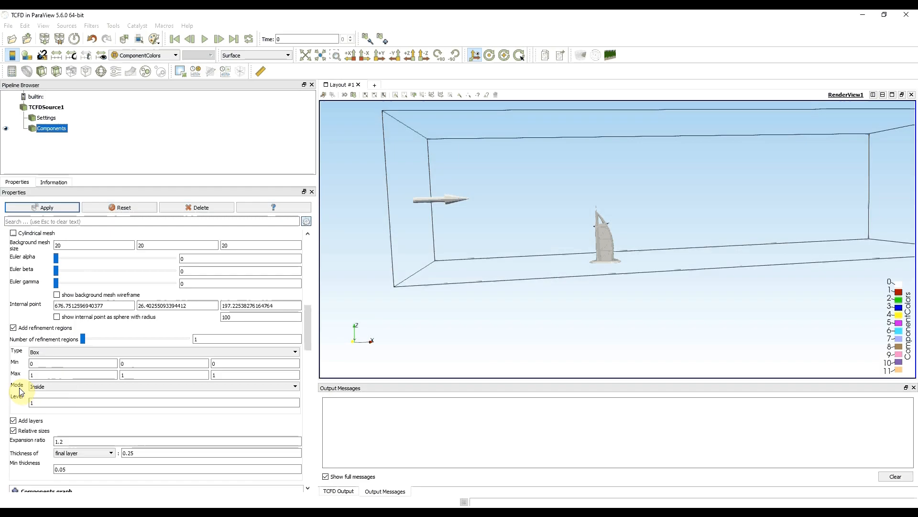
click(14, 328)
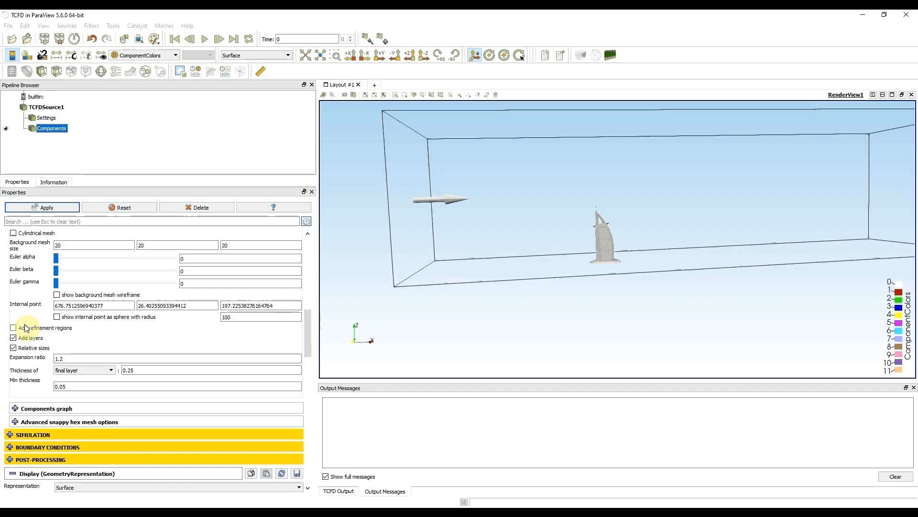
scroll(27, 328, up, 5)
scroll(27, 328, up, 3)
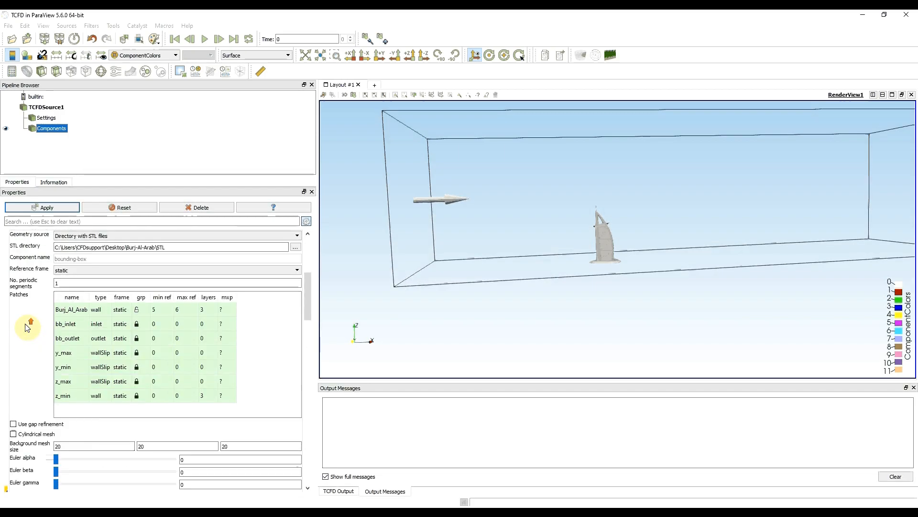
click(47, 207)
scroll(30, 306, up, 3)
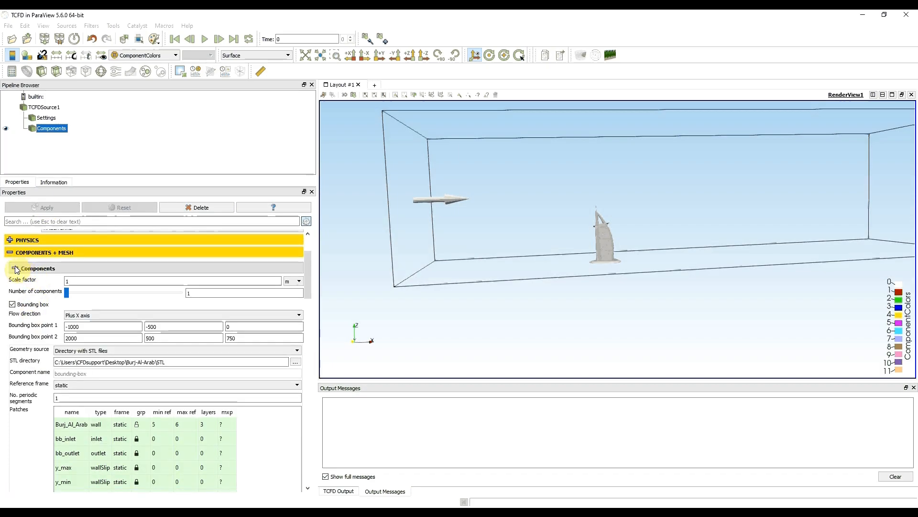
click(17, 269)
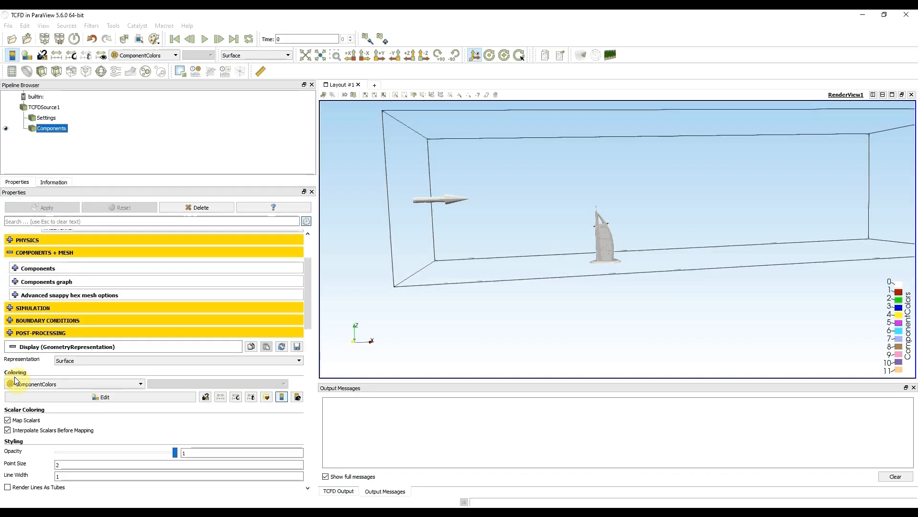
Examine the components graph linking the bounding box to its inlet and outlet, and collapse the components and mesh settings
click(15, 282)
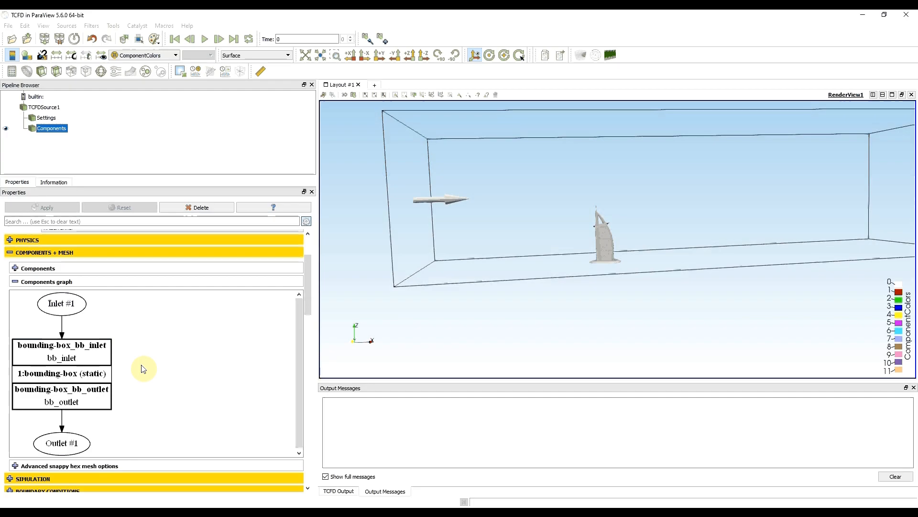
click(15, 282)
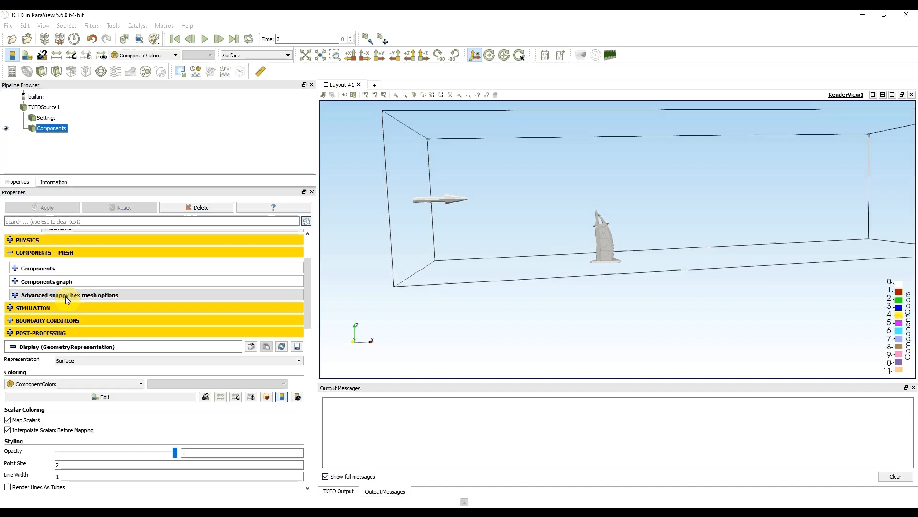
click(10, 253)
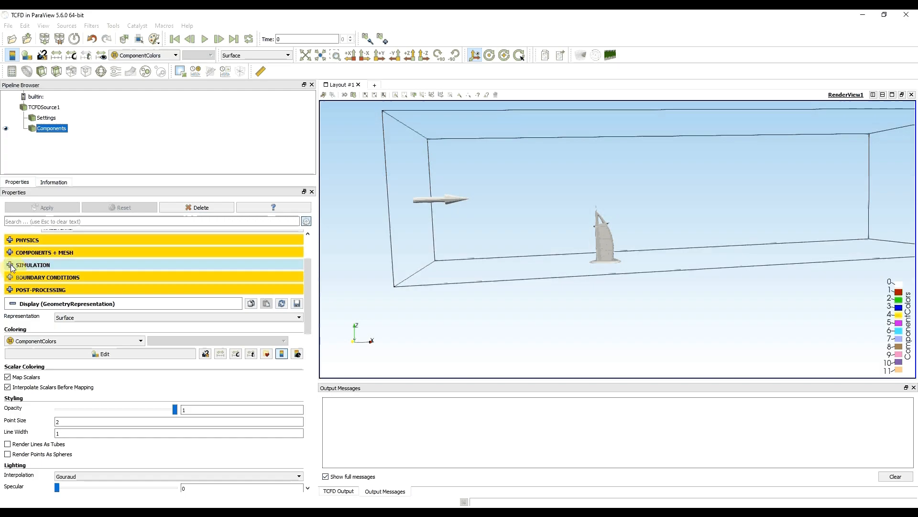
Set the number of processors in the simulation's solver settings to 6
click(10, 265)
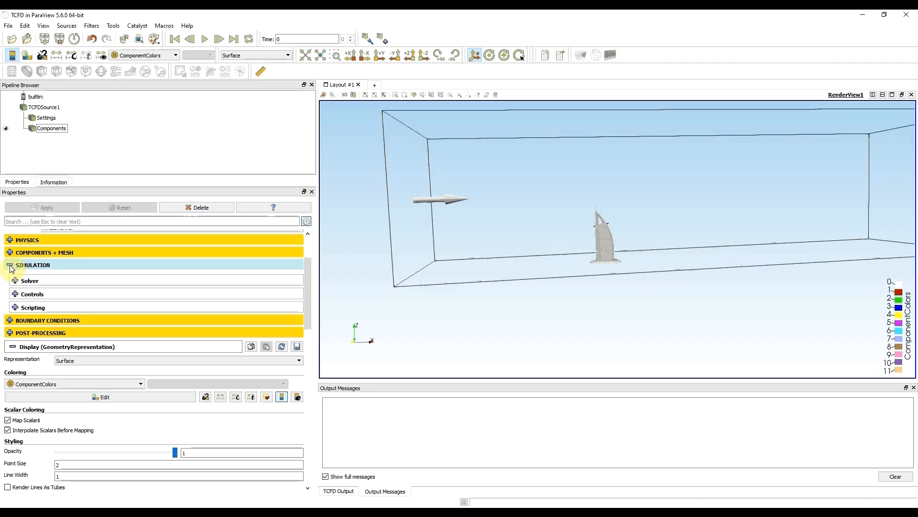
click(15, 281)
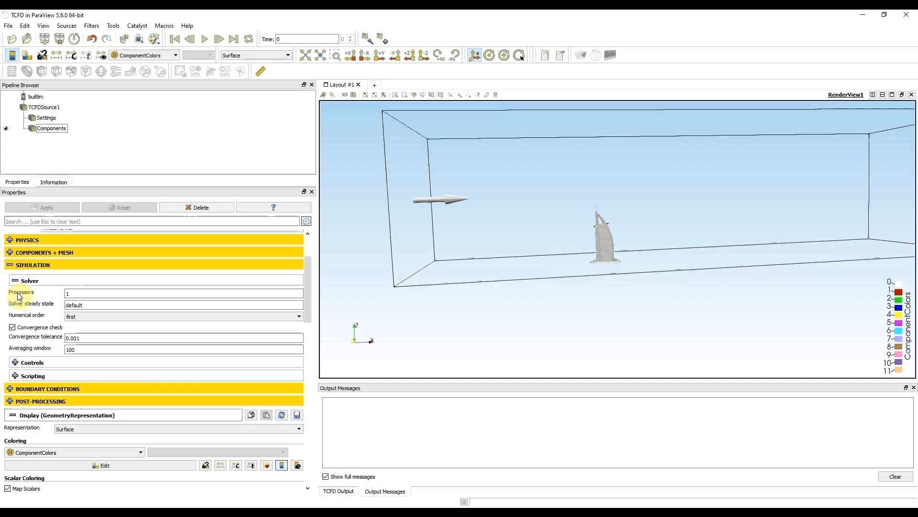
mouse_move(19, 296)
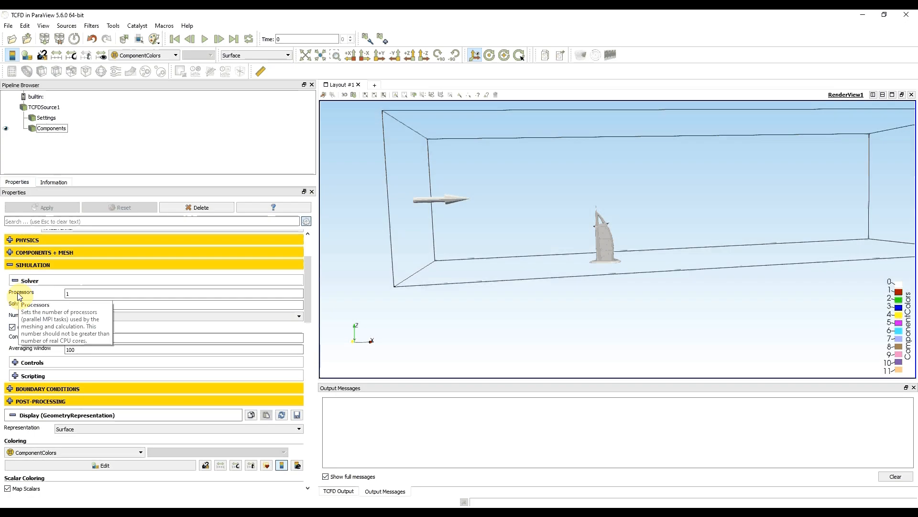
drag(82, 295, 1, 295)
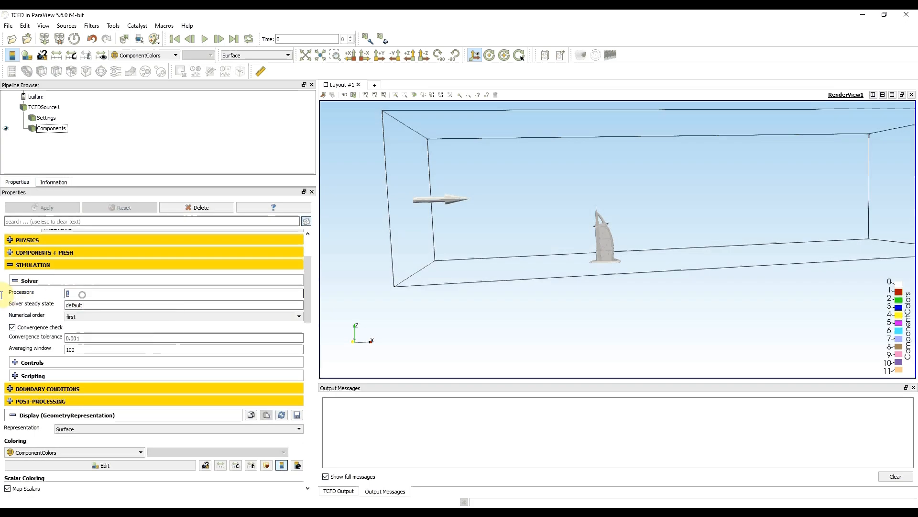
text(6)
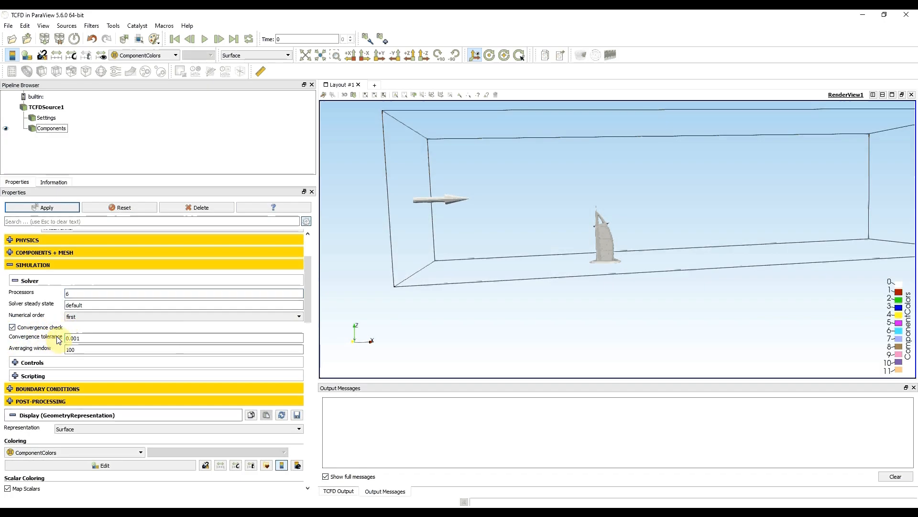
Check the convergence tolerance and change the averaging window in the solver settings, closing them when finished
mouse_move(58, 340)
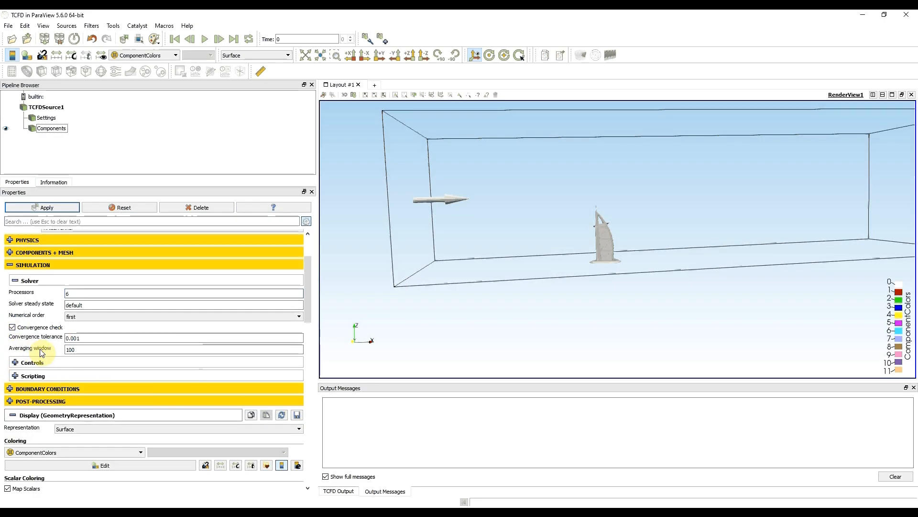
mouse_move(41, 353)
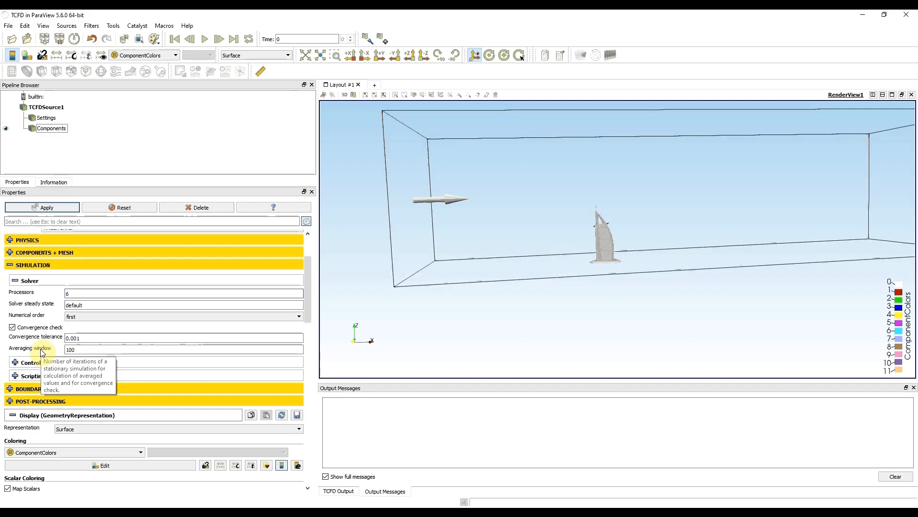
drag(72, 350, 14, 349)
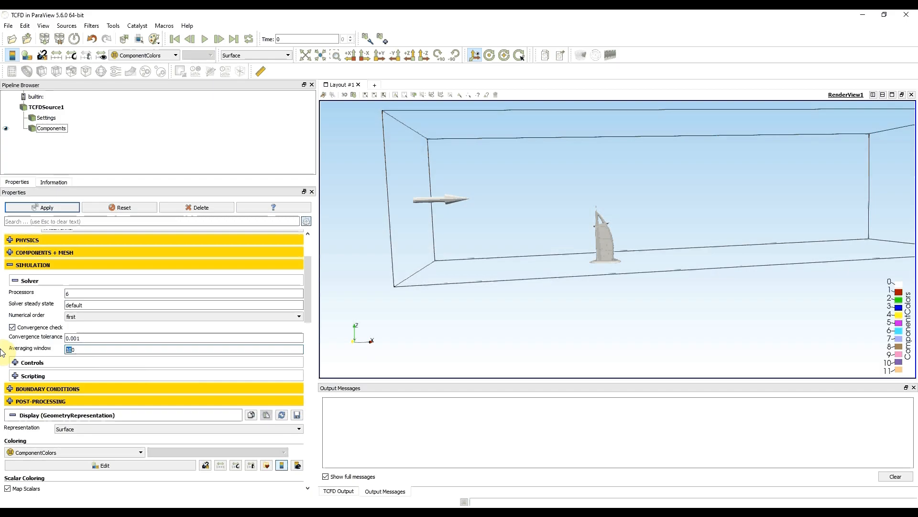
text(3)
click(15, 280)
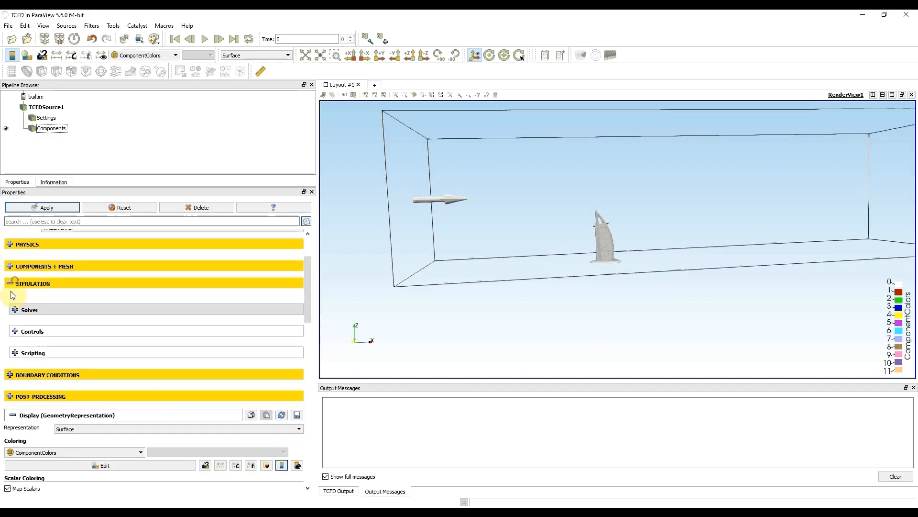
Examine the simulation controls for relaxation factors, field bounding limits and the equation solver tolerances
click(15, 294)
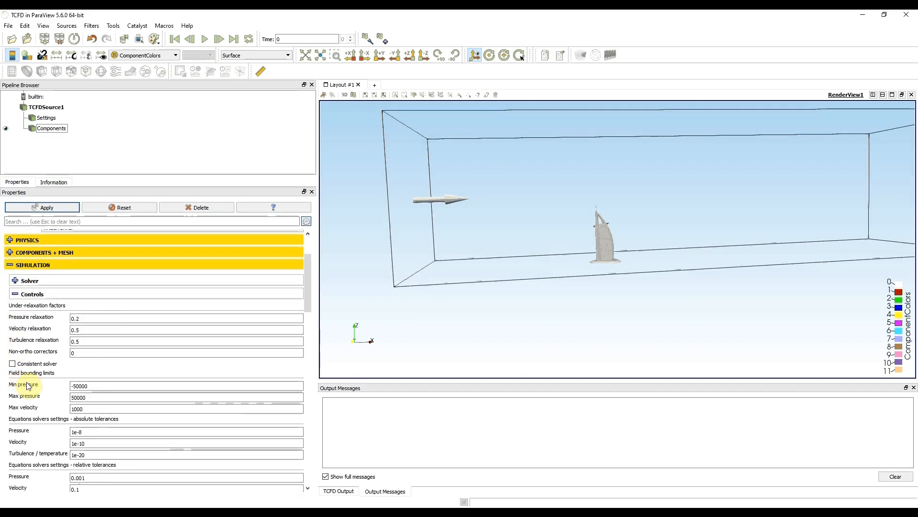
scroll(14, 380, down, 2)
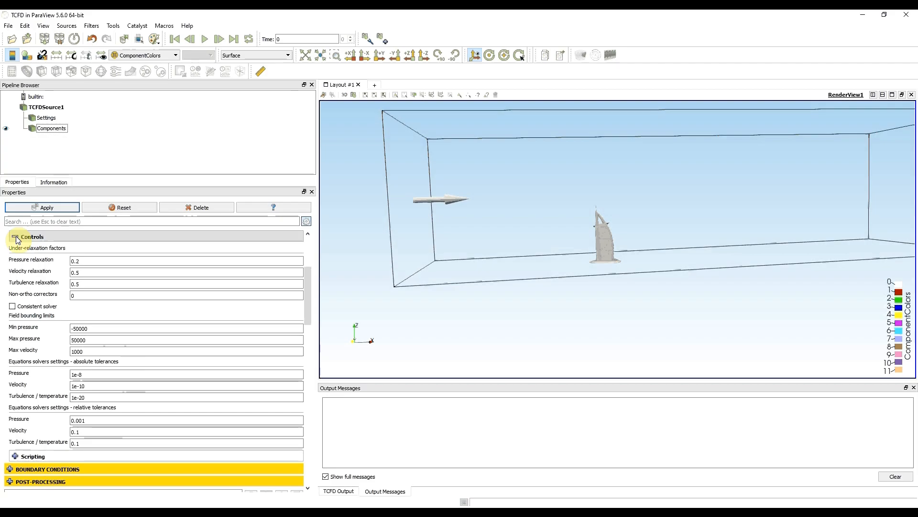
click(16, 237)
scroll(17, 239, up, 1)
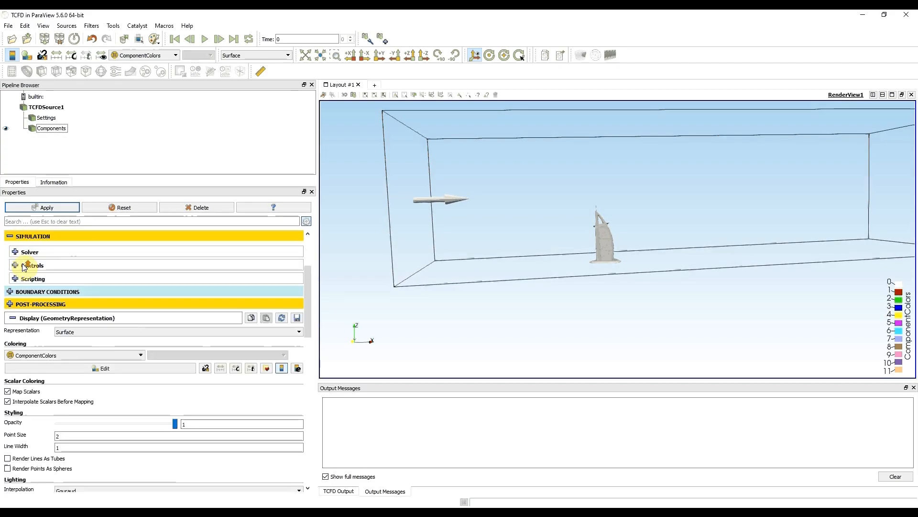
Set the inlet boundary condition to a fixed velocity of 25 m/s in the X direction for all inlet patches
click(9, 292)
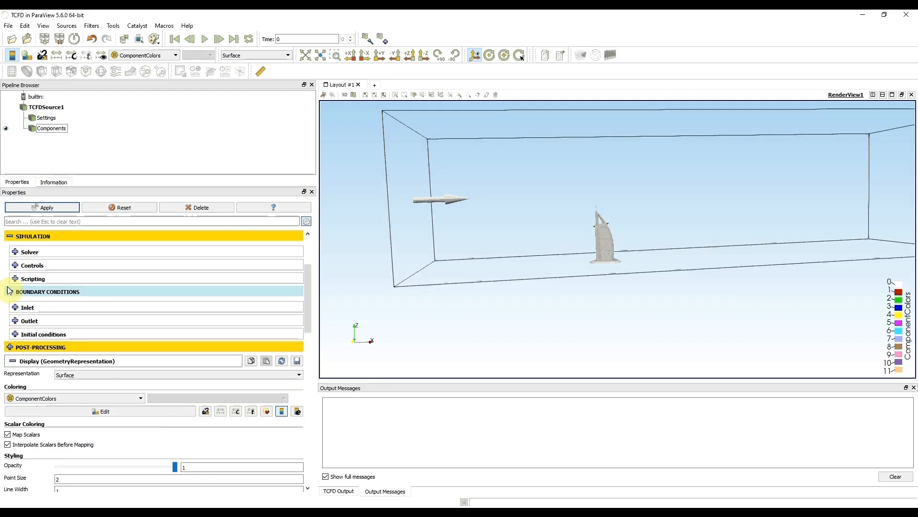
click(10, 236)
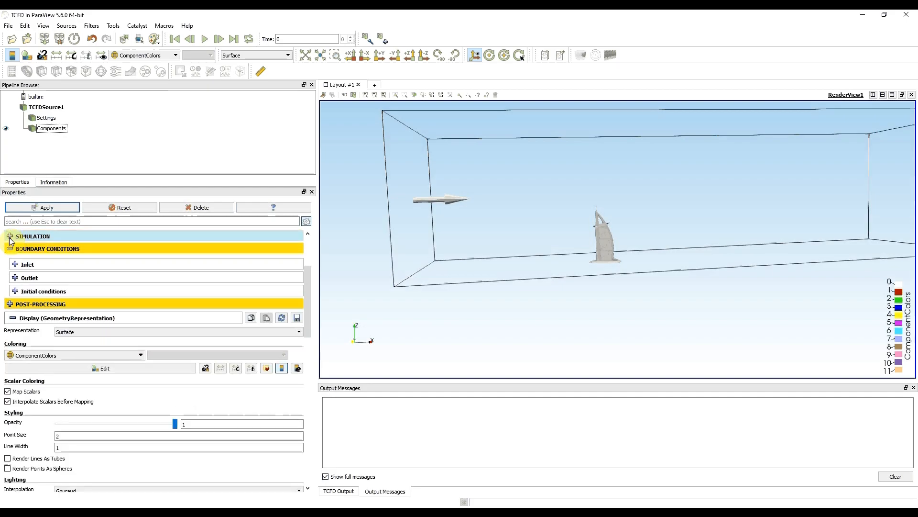
click(15, 264)
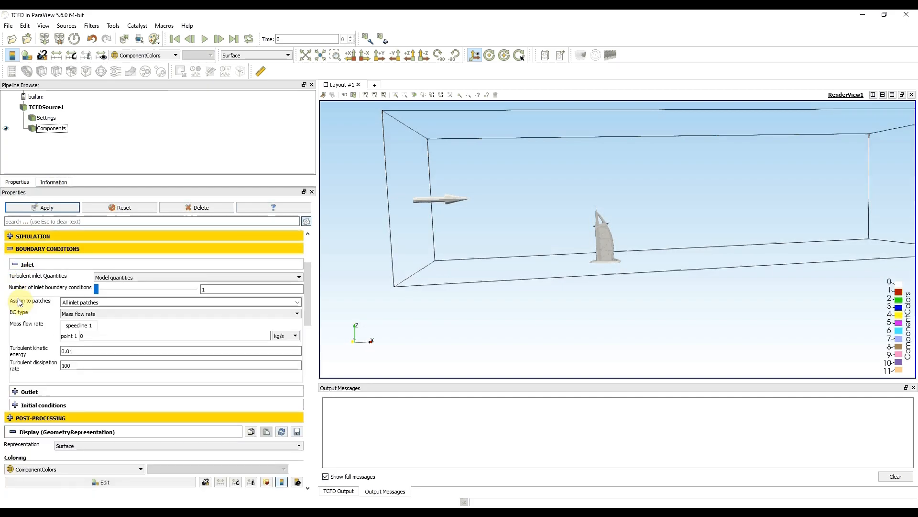
click(242, 314)
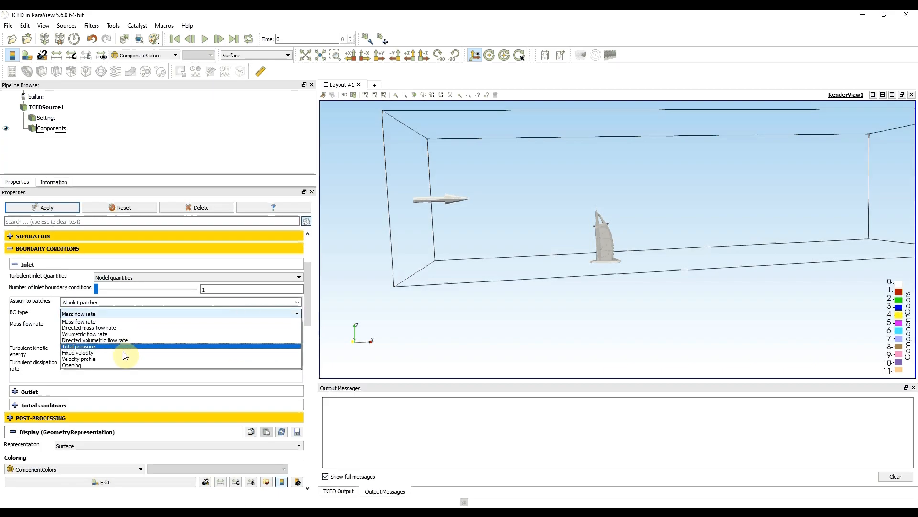
click(107, 358)
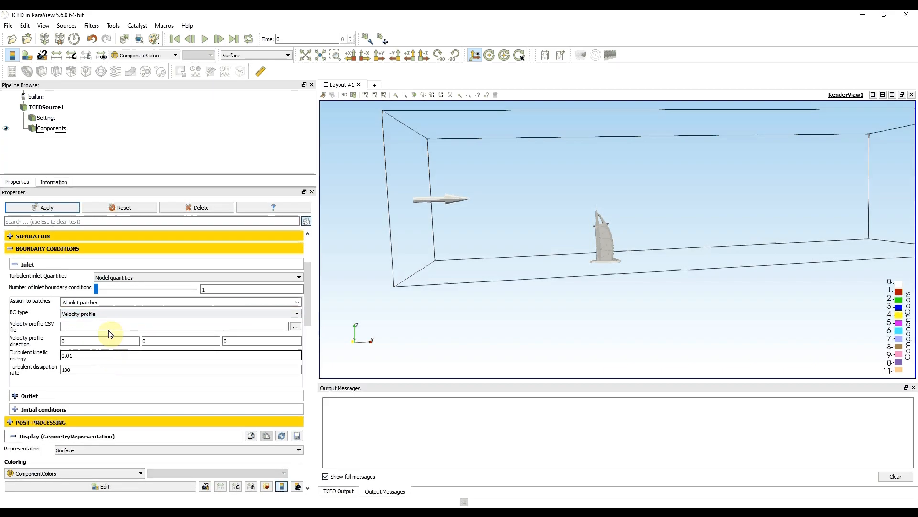
click(202, 312)
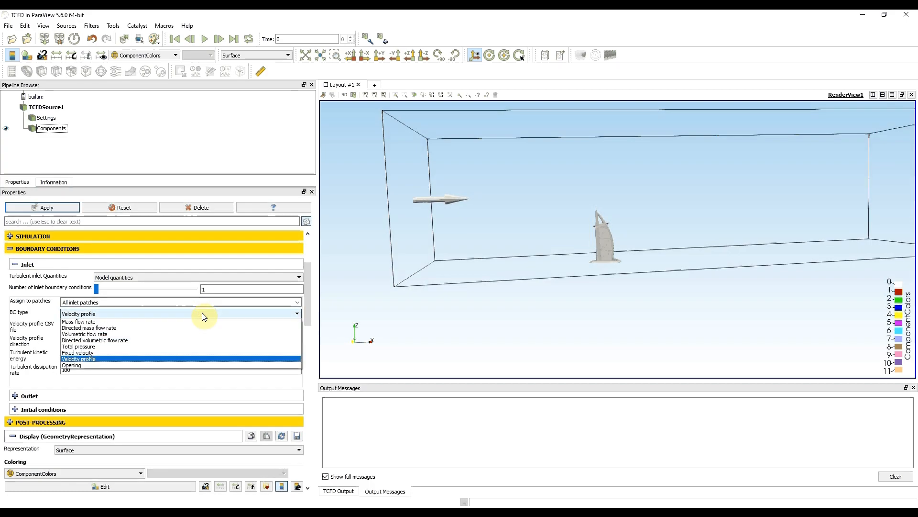
click(103, 352)
double_click(107, 335)
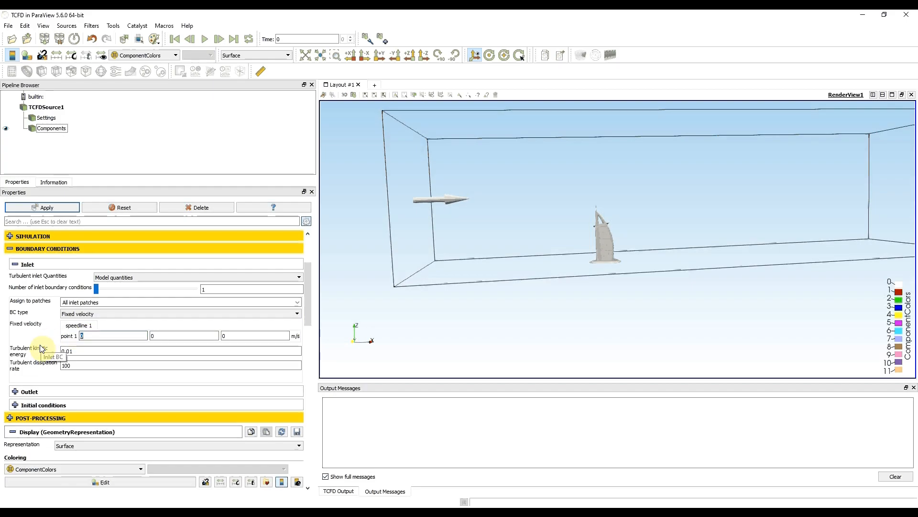
text(25)
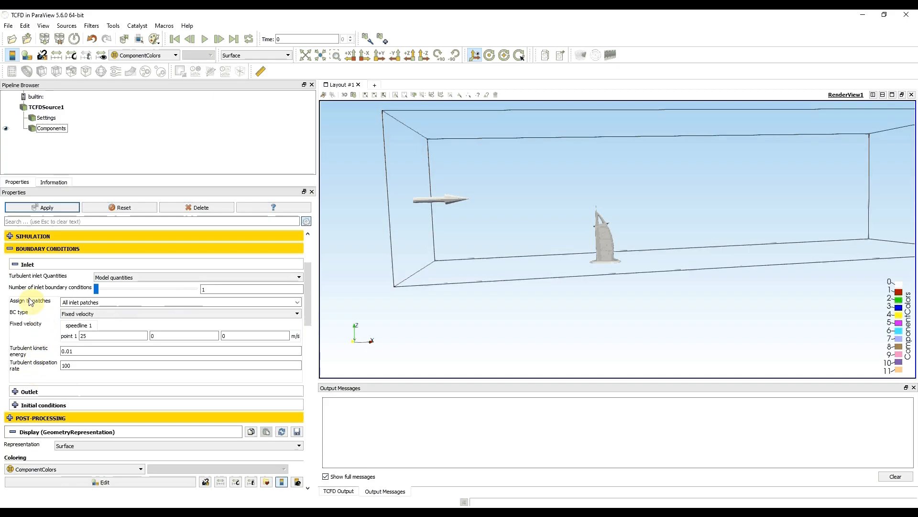
click(16, 266)
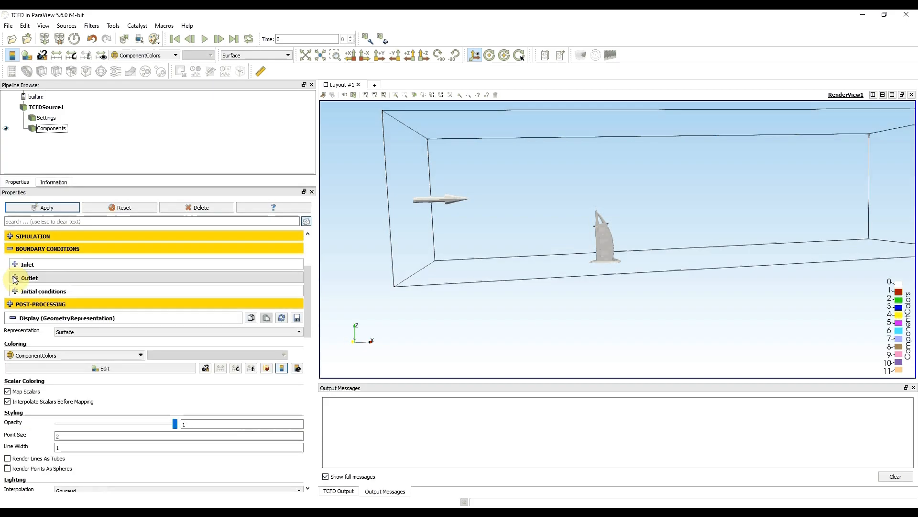
Set the outlet boundary condition type to Fixed mean pressure for all outlet patches
click(15, 278)
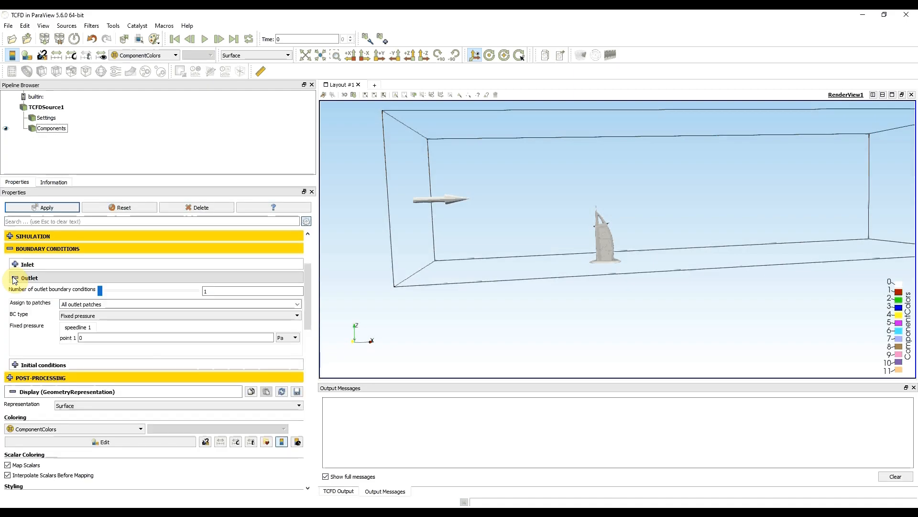
click(255, 315)
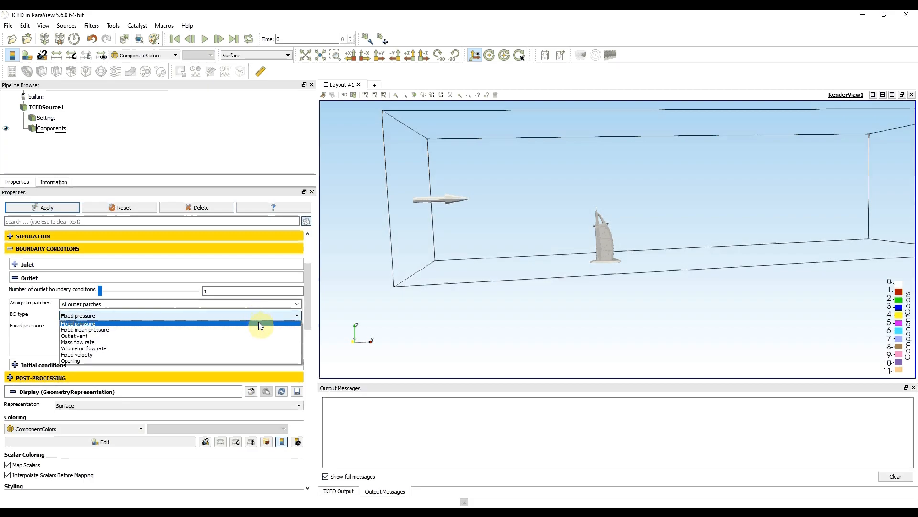
click(258, 329)
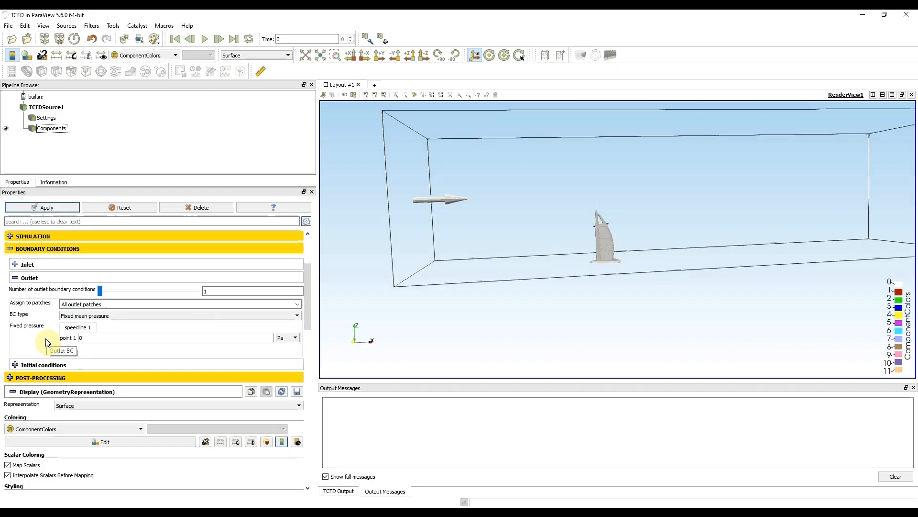
click(15, 278)
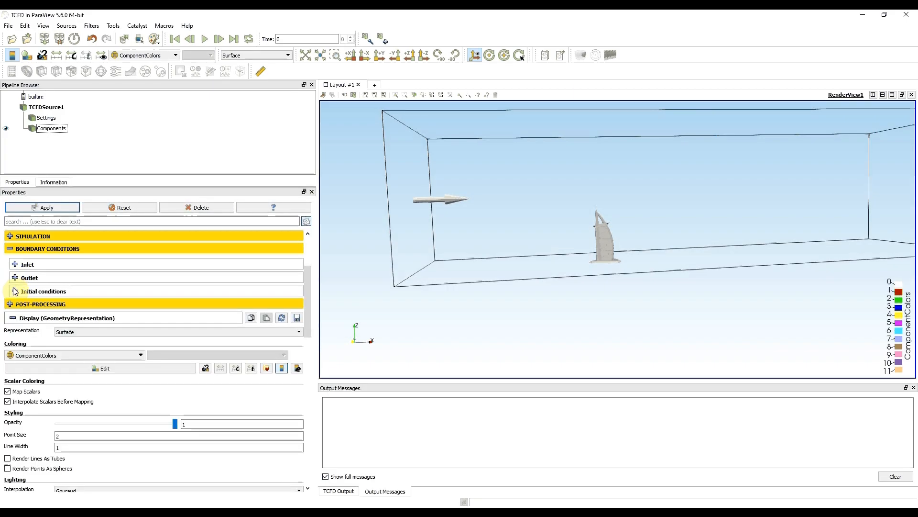
Set the X velocity in the initial conditions to 25 and collapse the boundary condition settings
click(15, 291)
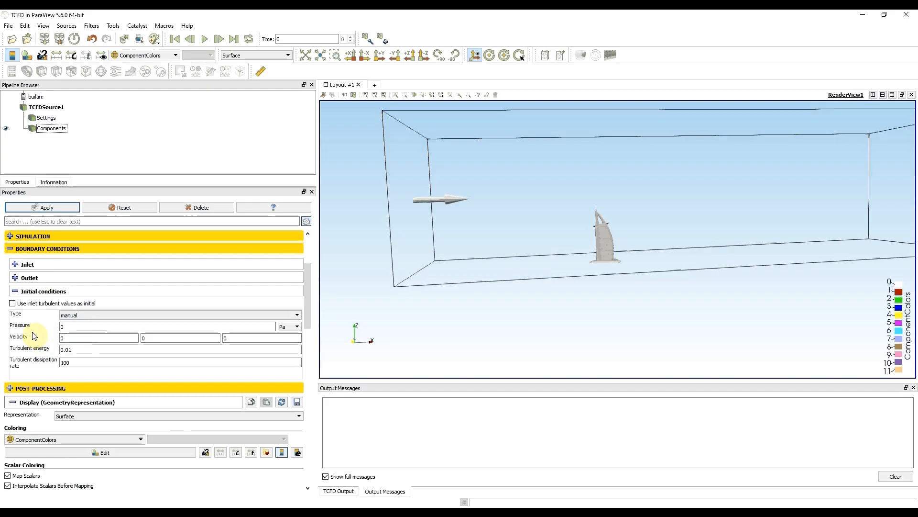
double_click(89, 341)
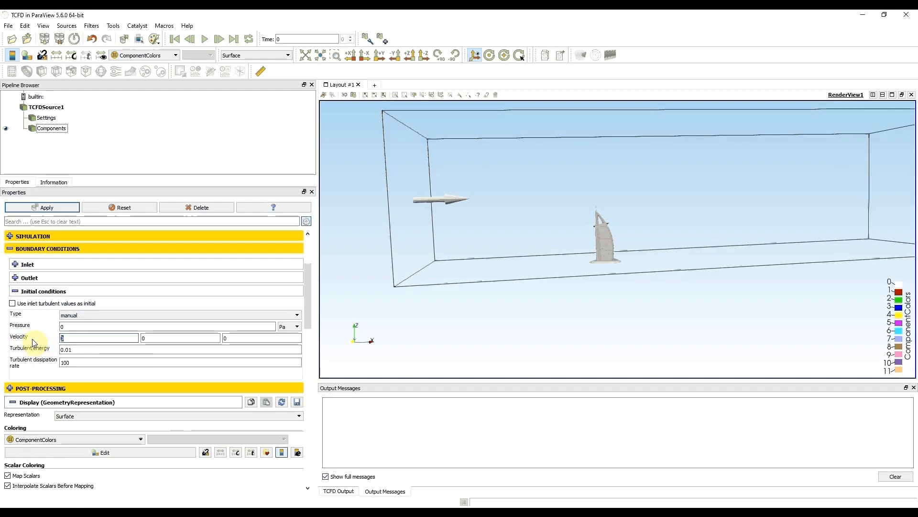
text(25)
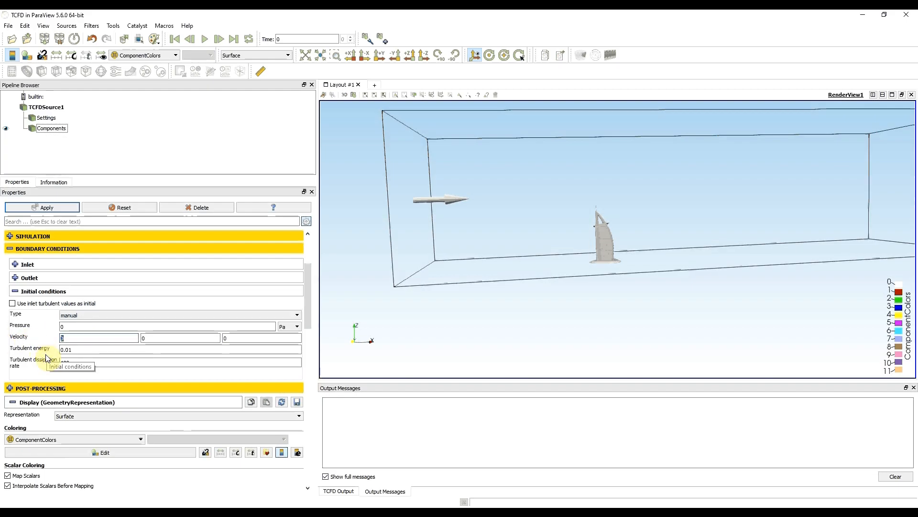
click(41, 334)
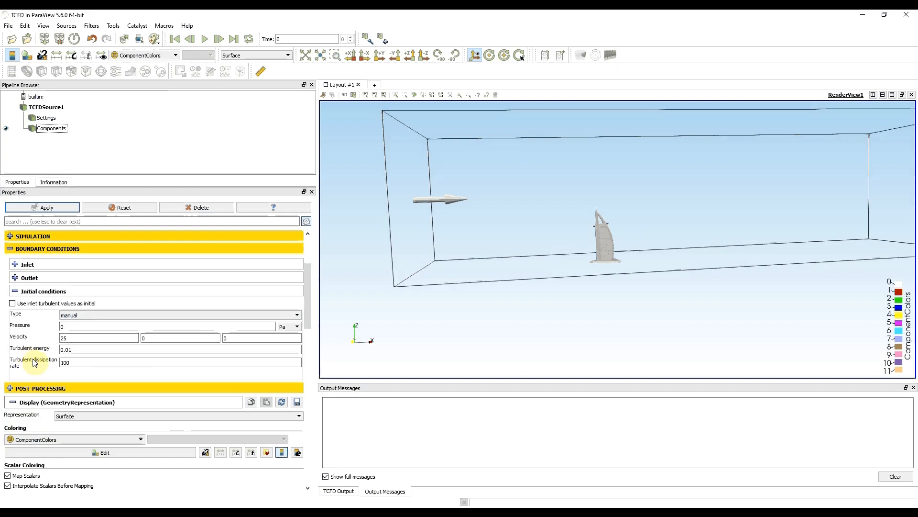
click(15, 291)
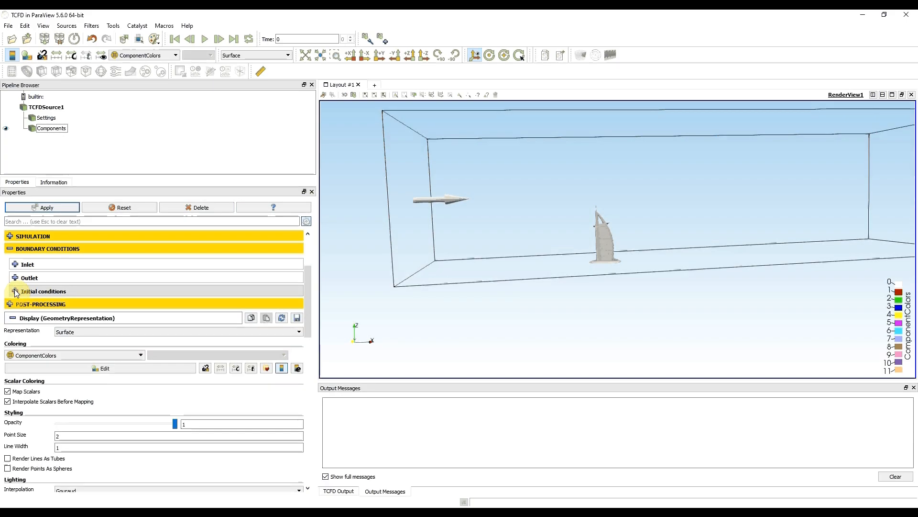
click(10, 248)
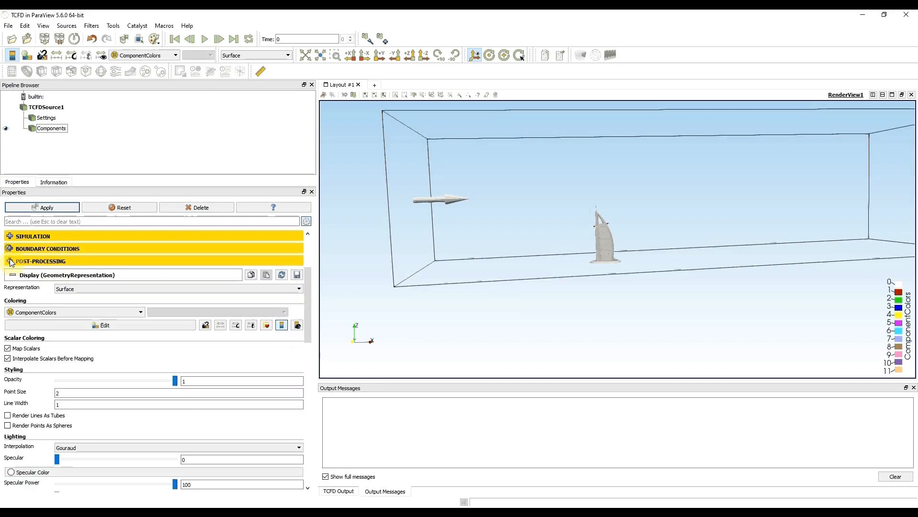
Examine the post-processing report's sections, units and option to add data files, without adding a file
click(10, 261)
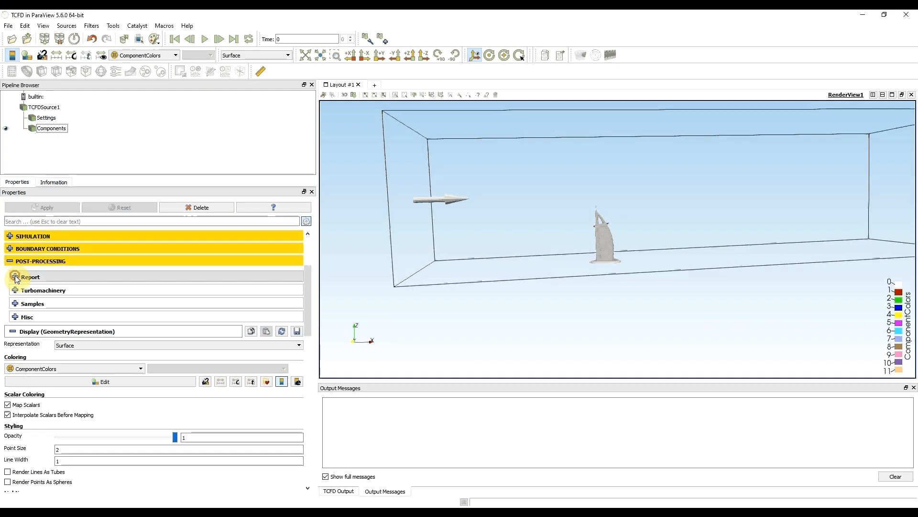
click(14, 276)
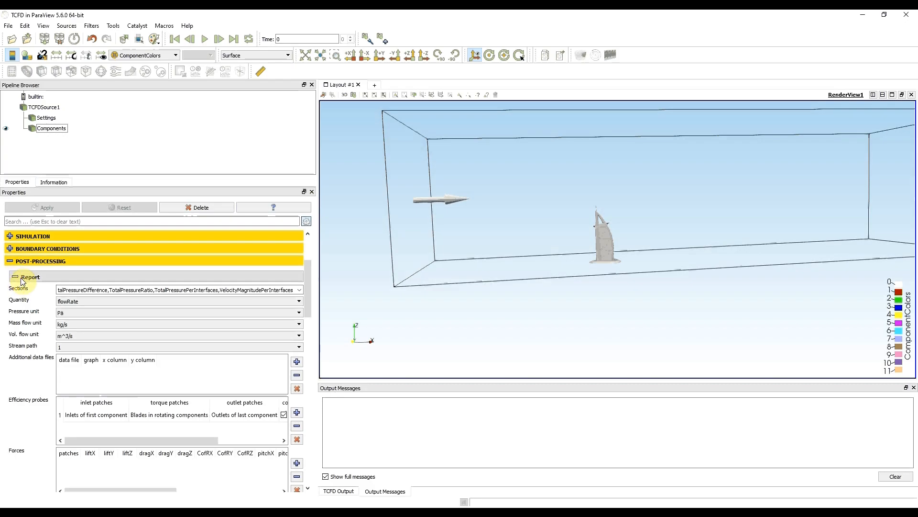
click(29, 293)
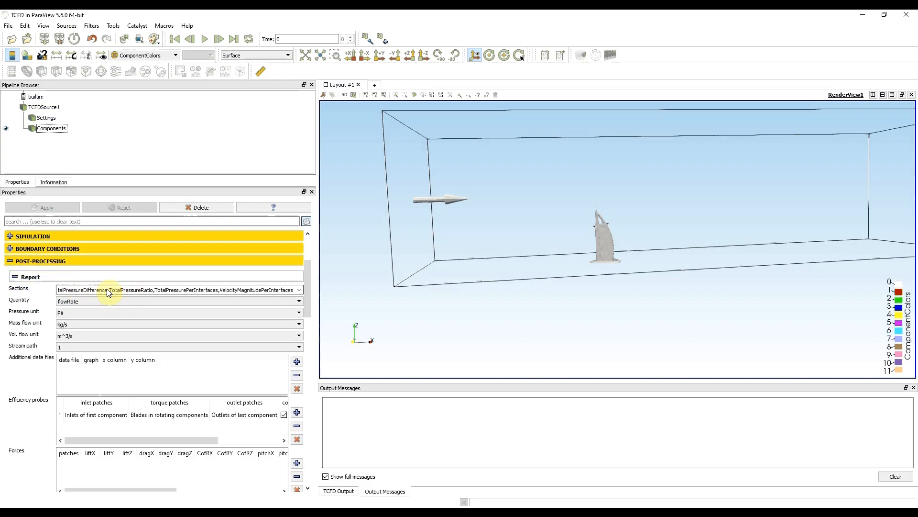
click(299, 290)
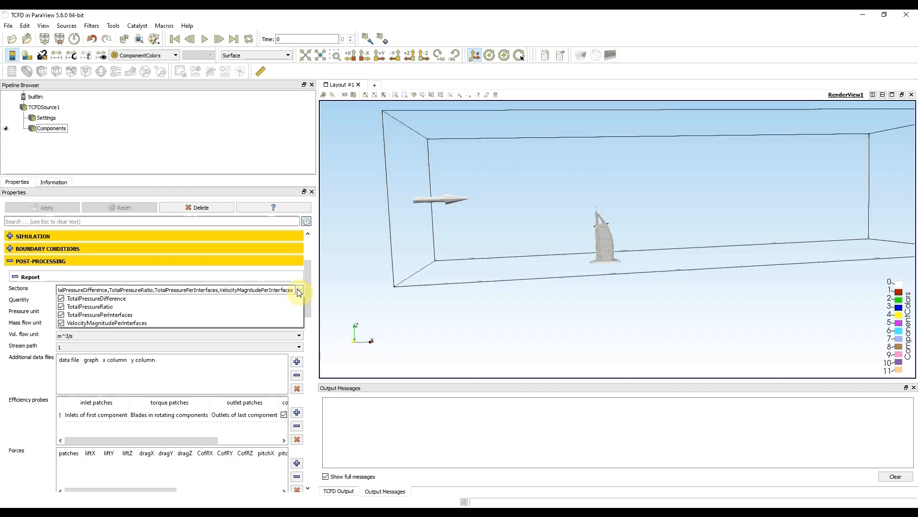
click(299, 290)
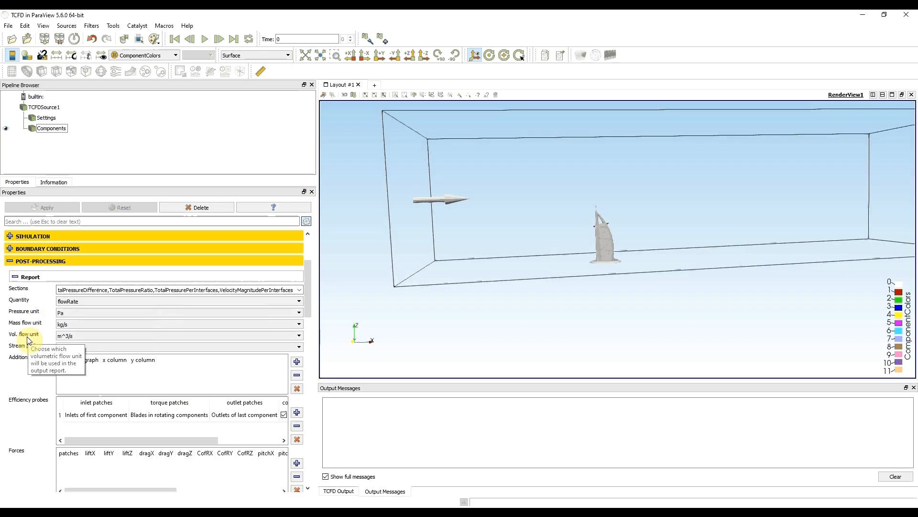
scroll(29, 340, down, 1)
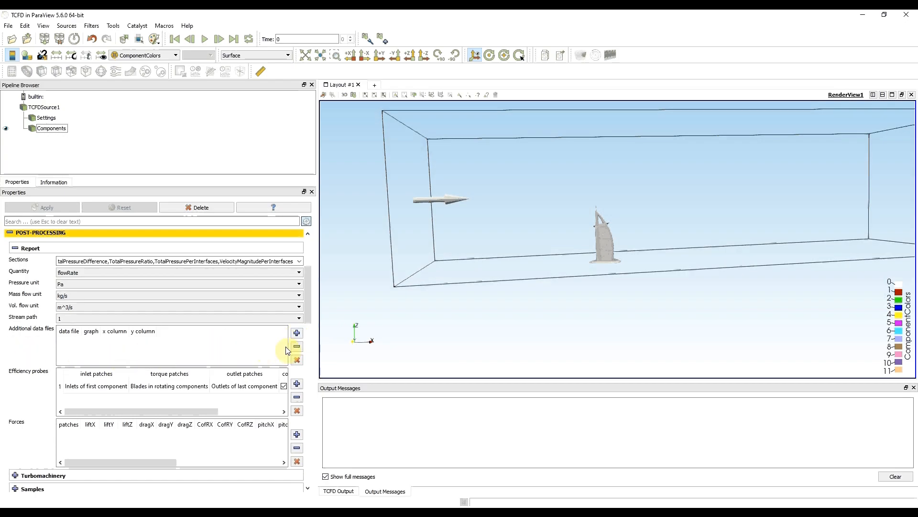
click(297, 332)
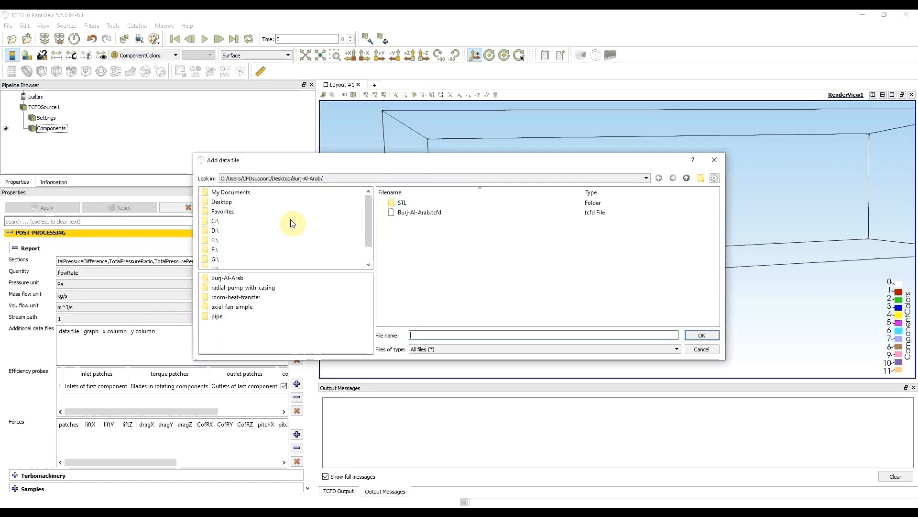
click(714, 160)
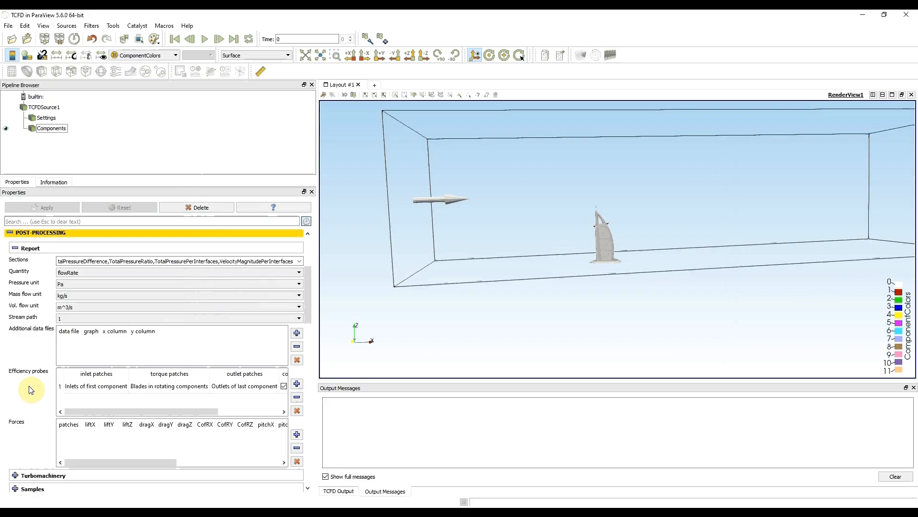
Add a forces entry to the report for the Burj_Al_Arab patch and review its lift, drag, pitch, torque and reference values
scroll(29, 390, down, 1)
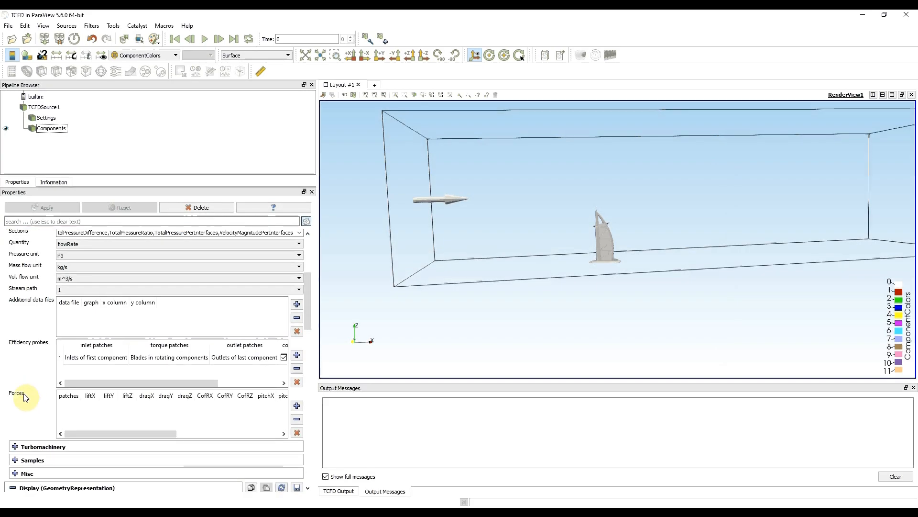
click(297, 405)
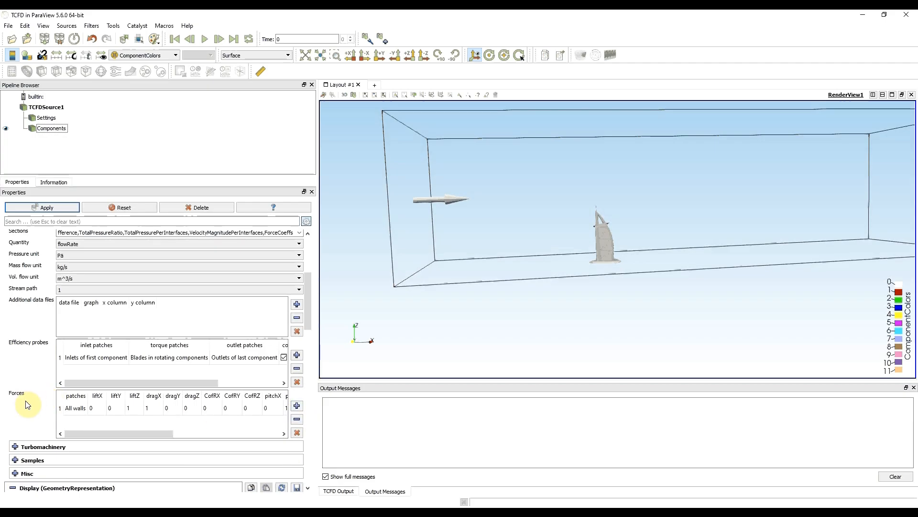
double_click(82, 408)
click(81, 408)
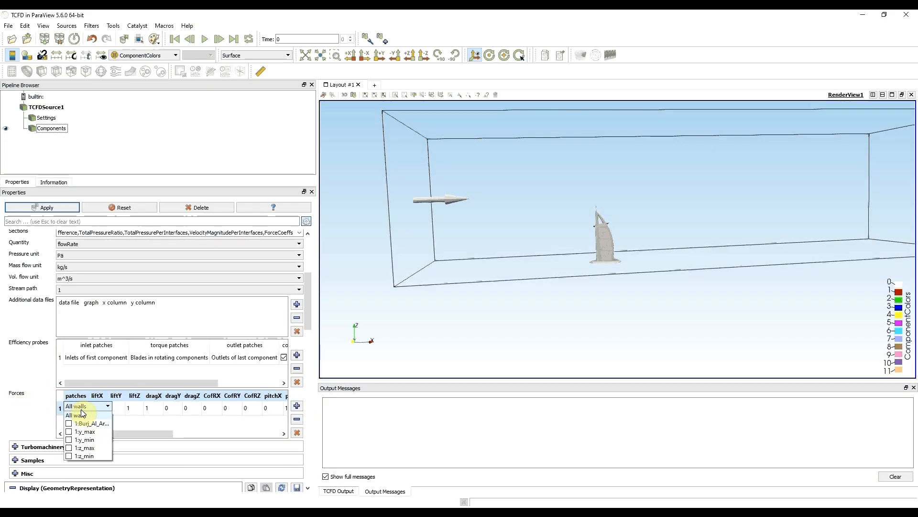
click(69, 423)
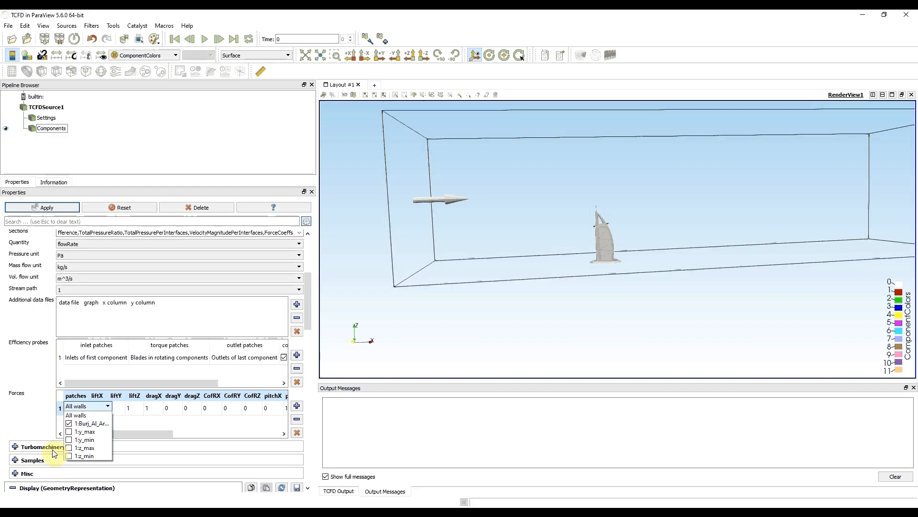
click(42, 409)
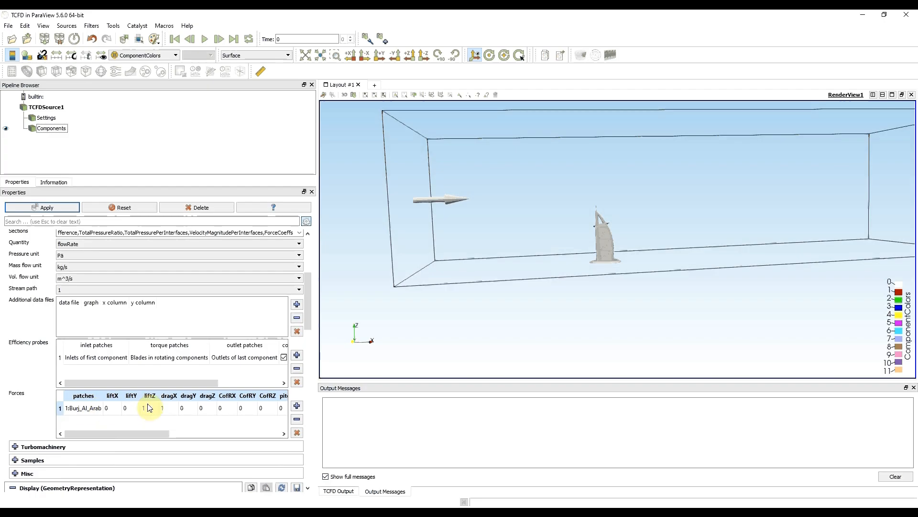
drag(118, 434, 183, 433)
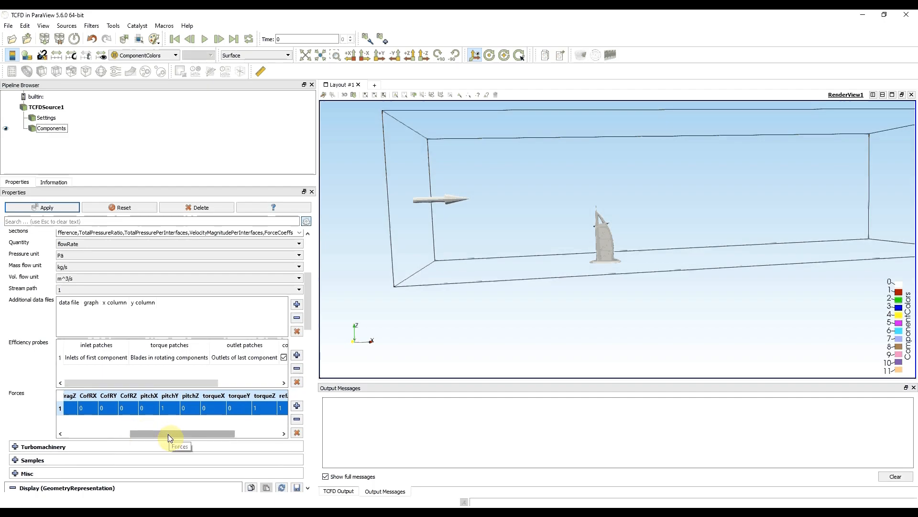
drag(168, 434, 256, 432)
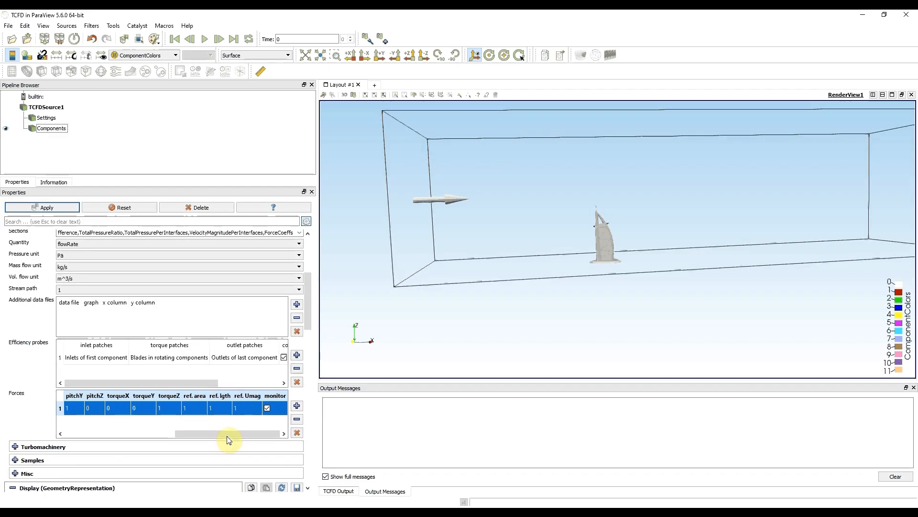
drag(231, 435, 96, 431)
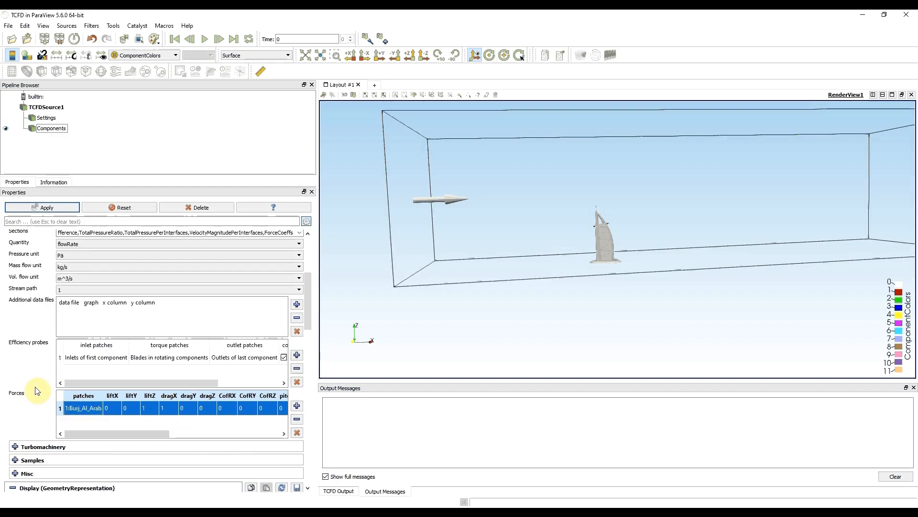
Collapse the report settings and review the turbomachinery post-processing options without adding entries
click(43, 415)
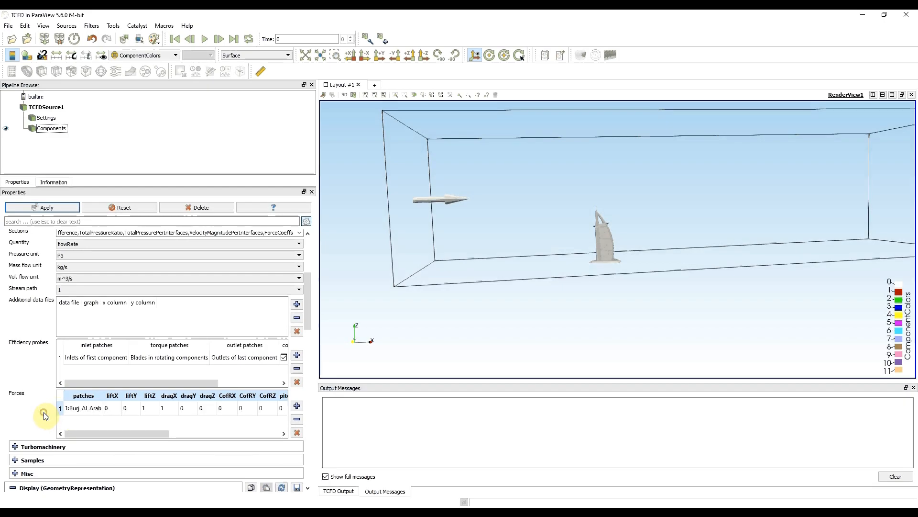
scroll(42, 411, up, 2)
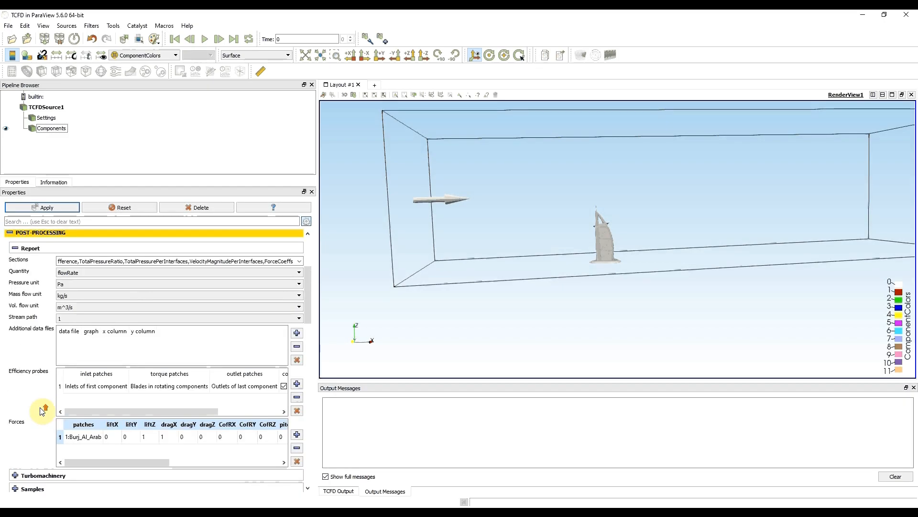
click(15, 277)
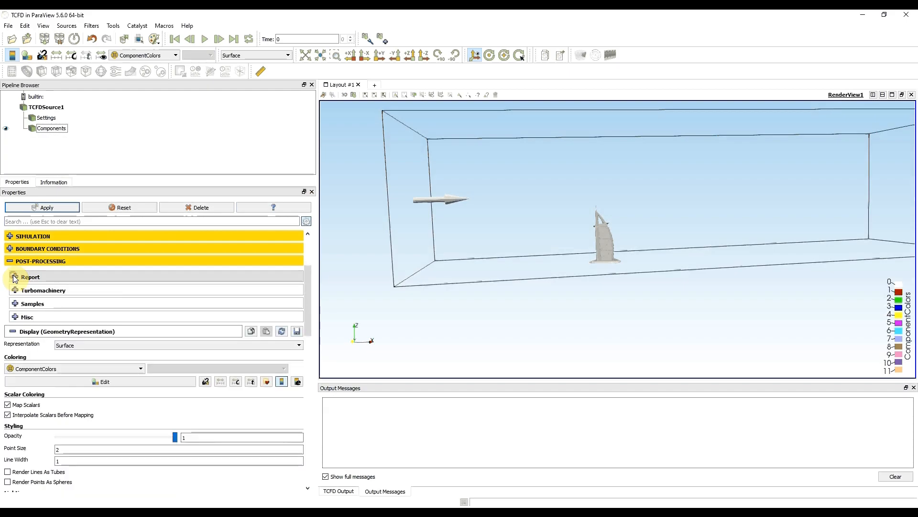
click(15, 290)
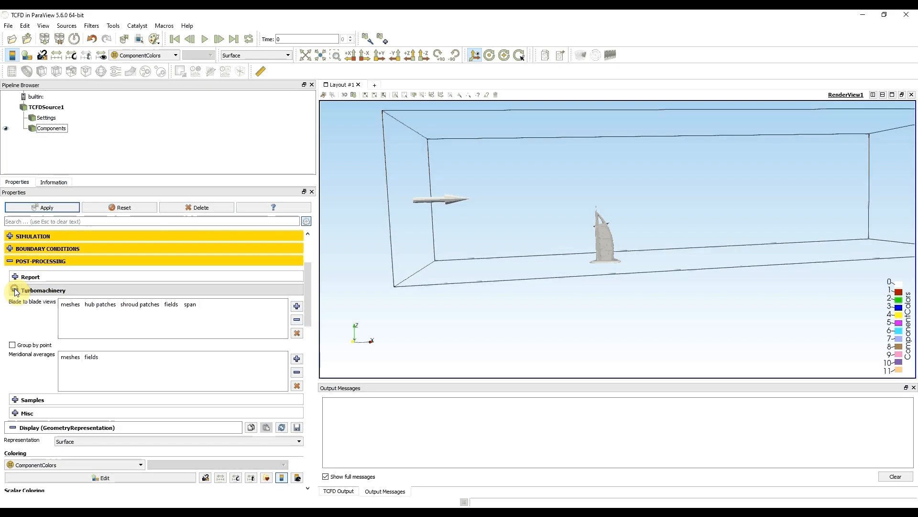
click(16, 291)
Add a surface sample of field p on the Burj_Al_Arab patch
click(15, 304)
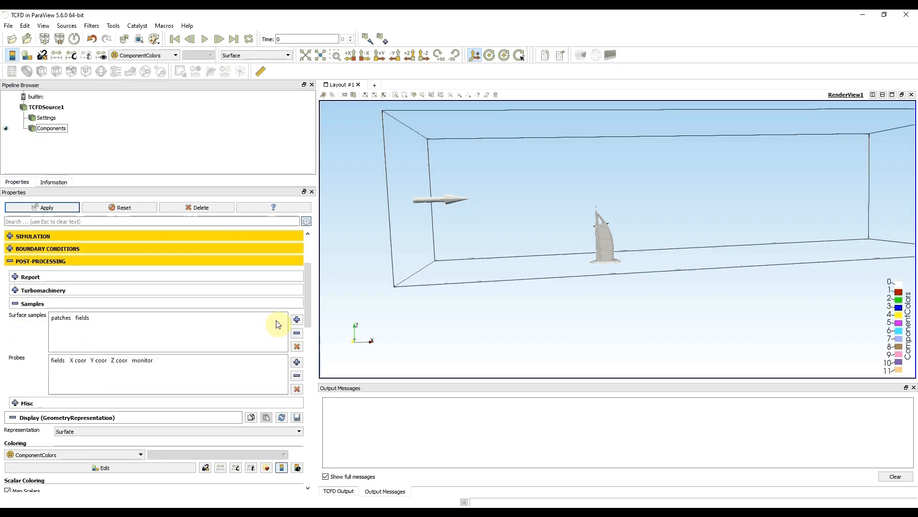
click(297, 319)
double_click(71, 332)
click(72, 328)
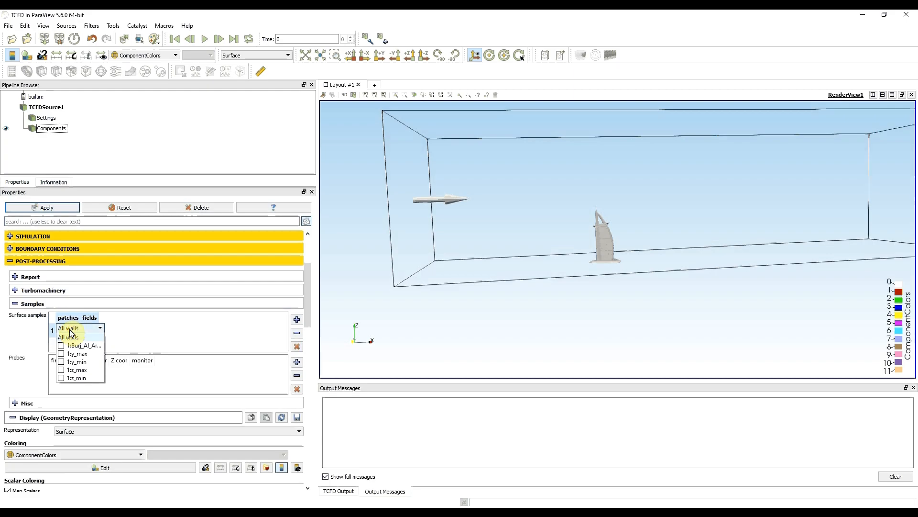
click(61, 345)
click(33, 339)
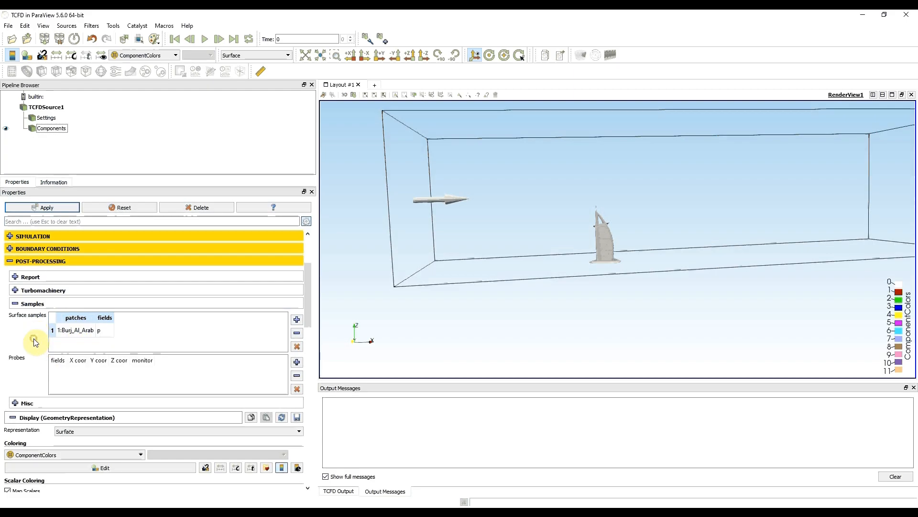
click(105, 330)
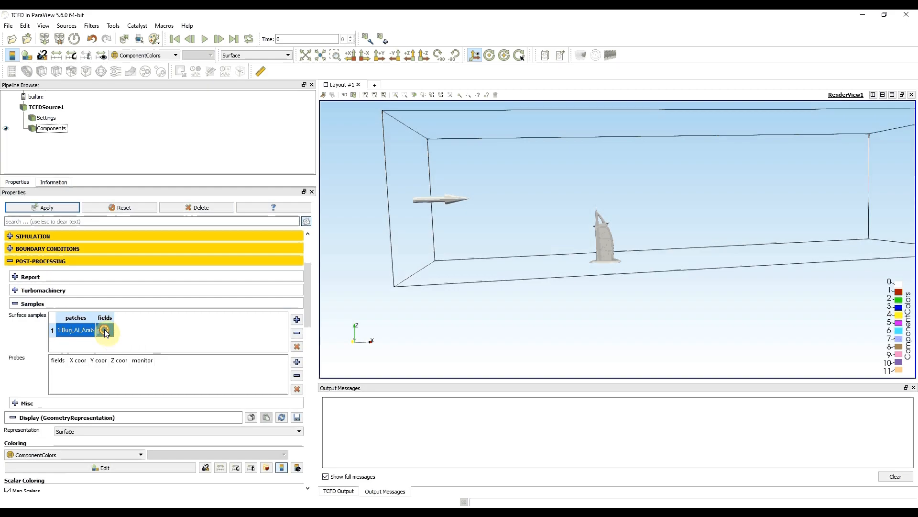
click(34, 339)
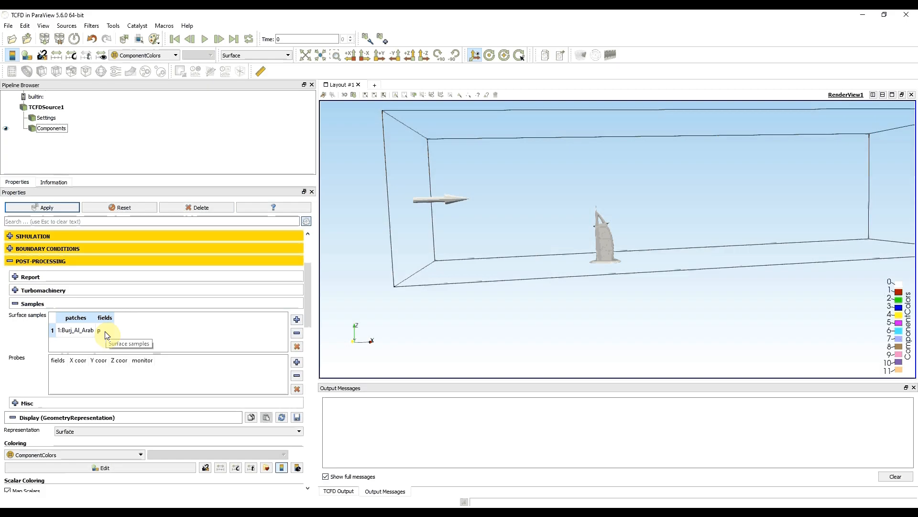
Try adding a probe to the samples, remove it, and look over the miscellaneous output options
click(297, 362)
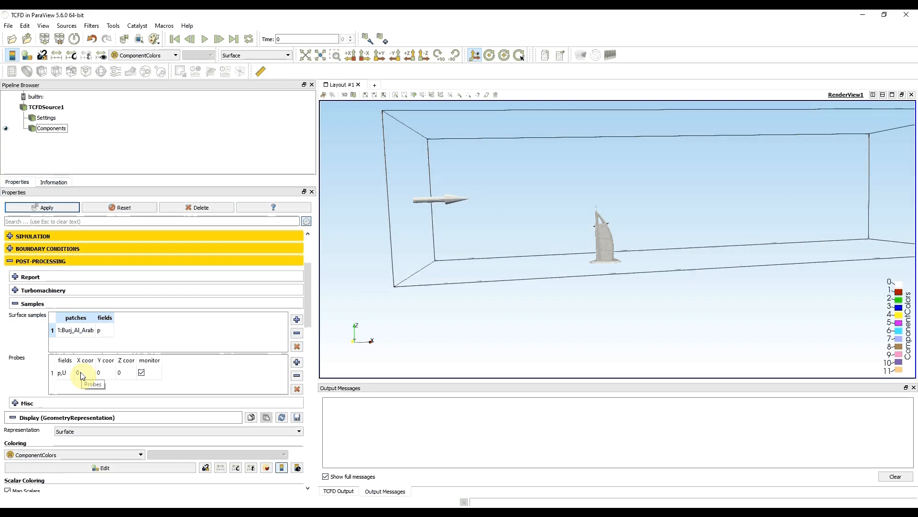
click(297, 389)
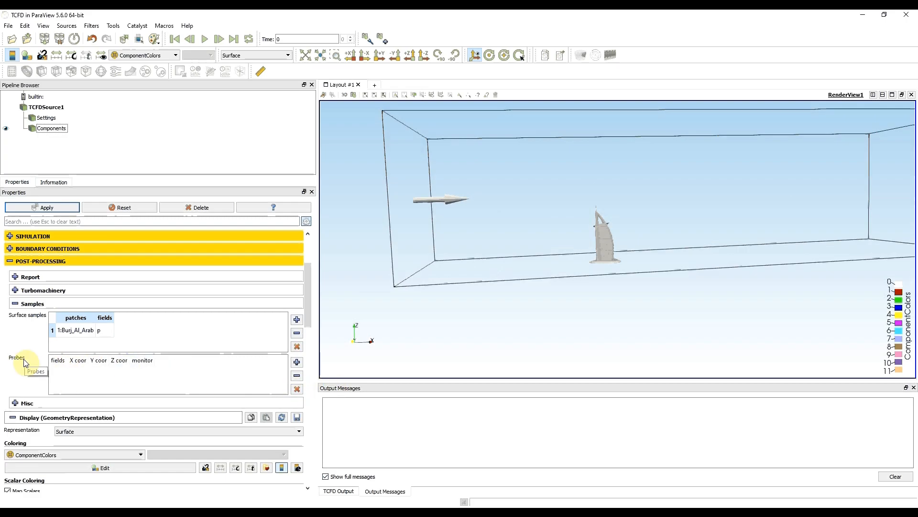
click(16, 303)
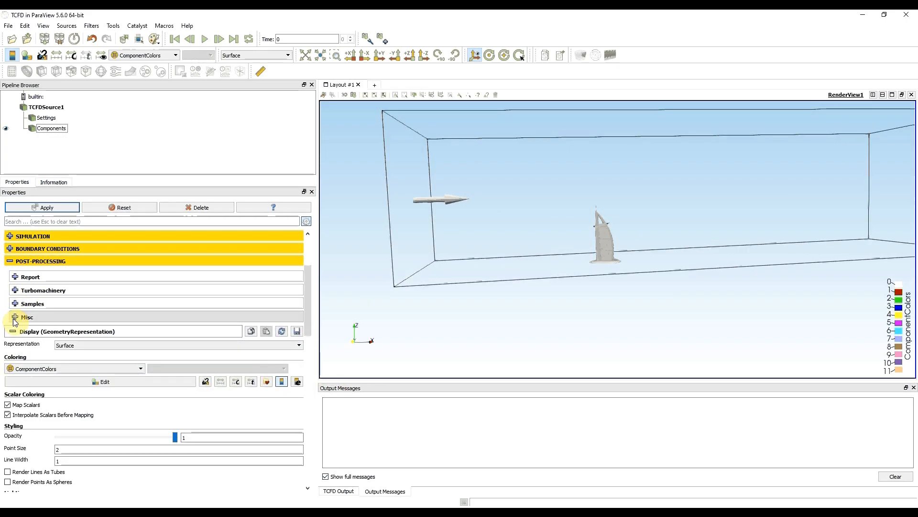
click(14, 317)
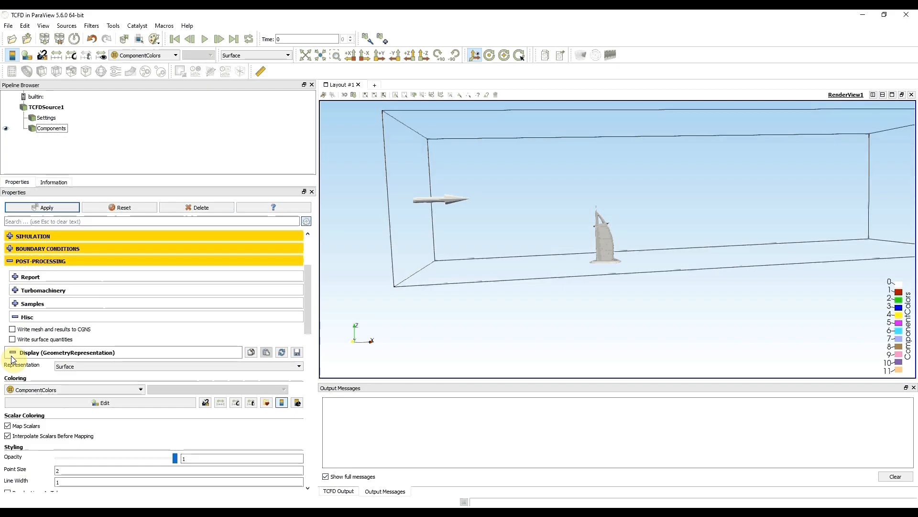
click(15, 317)
Apply and save the setup to Burj-Al-Arab.tcfd, and check the case setup
click(33, 208)
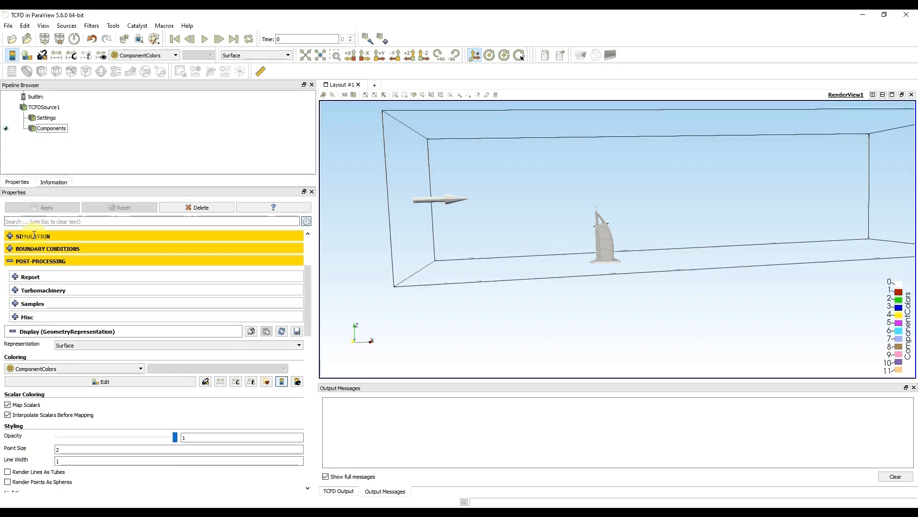
scroll(62, 308, up, 1)
scroll(62, 307, up, 3)
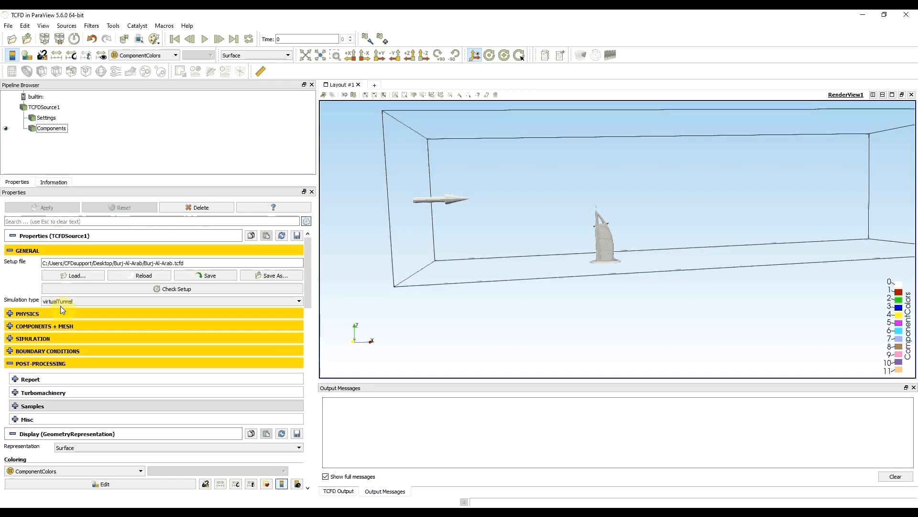
click(207, 276)
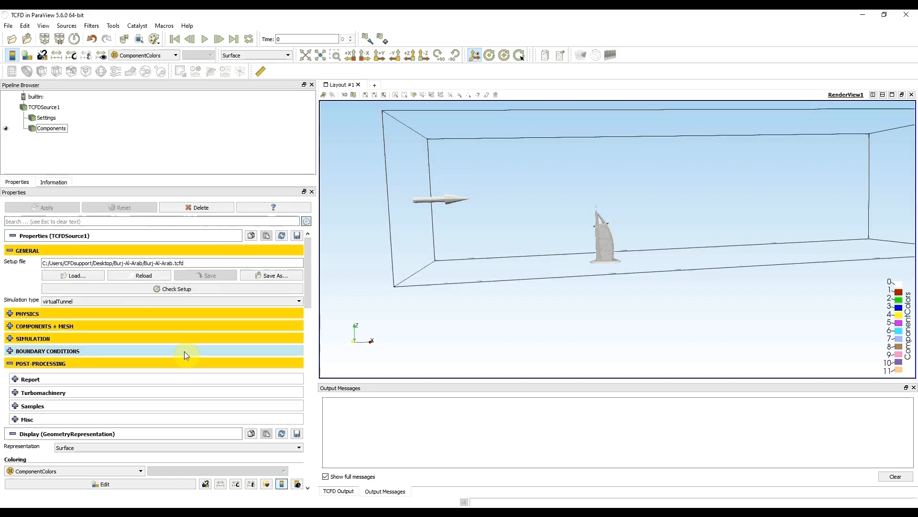
click(181, 289)
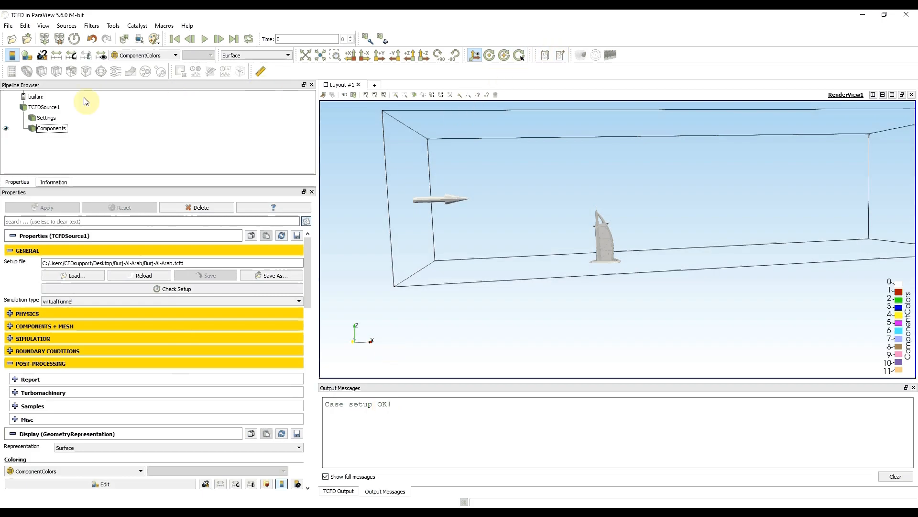
Create a TCFD manager from TCFDSource1 and write the case files to the Burj-Al-Arab output path
click(39, 107)
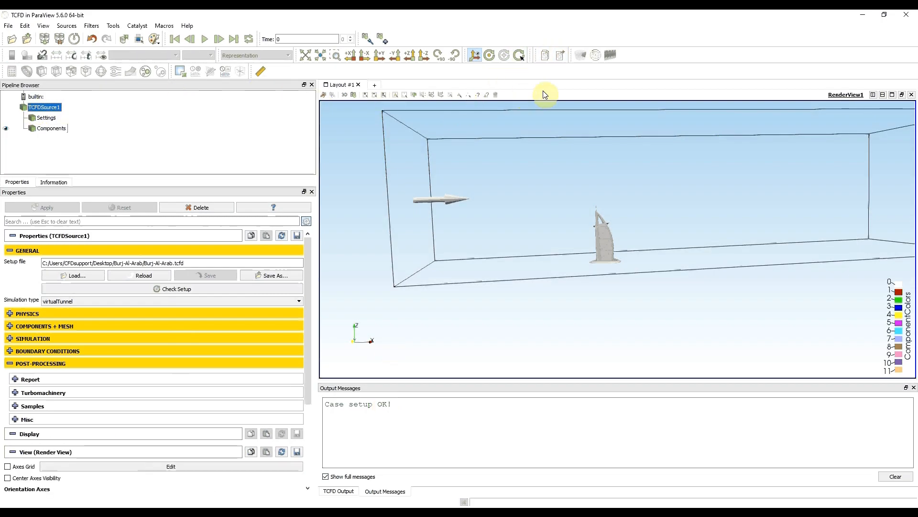
click(596, 56)
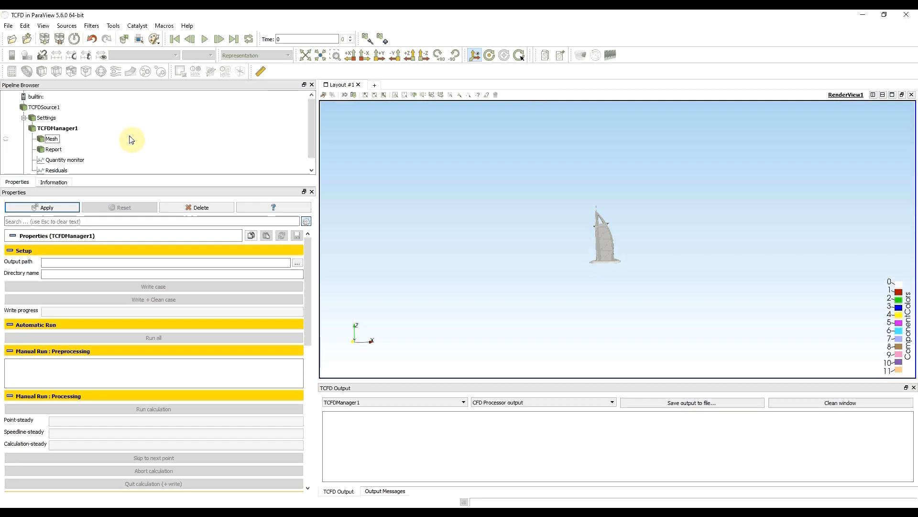
click(40, 208)
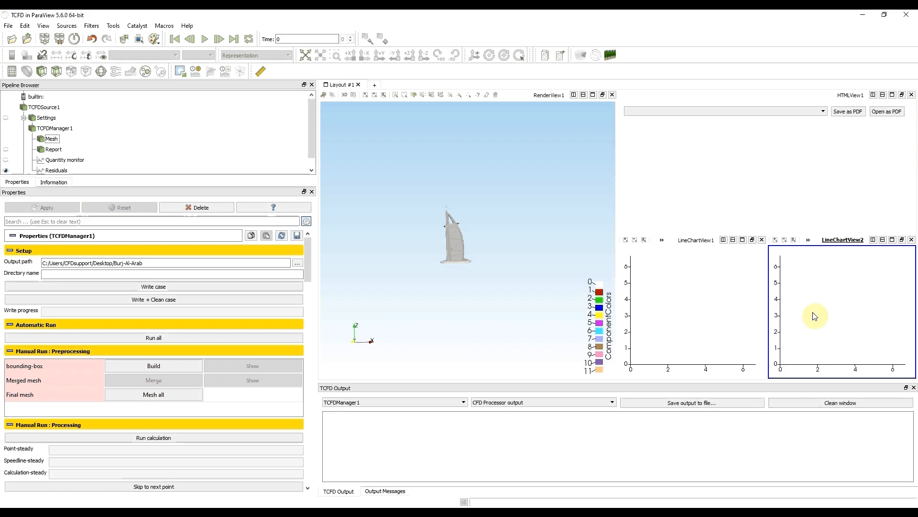
click(138, 288)
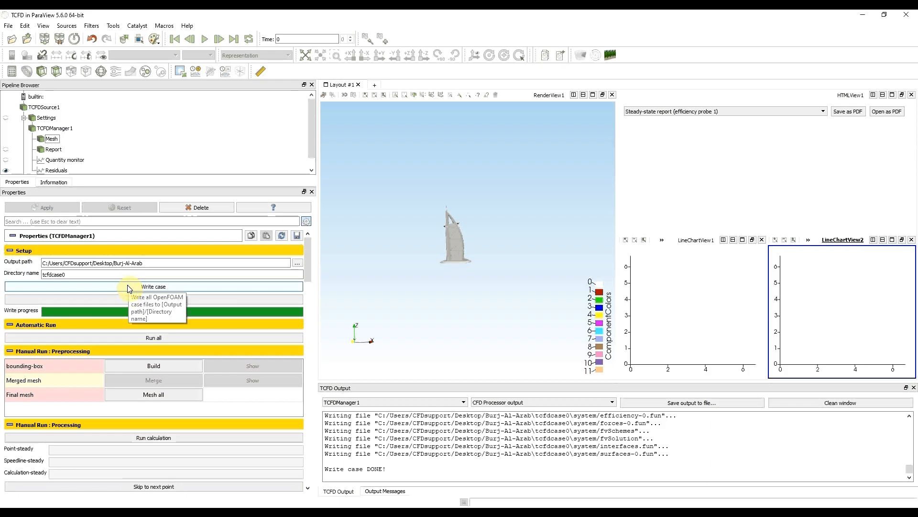
Run the whole TCFD sequence automatically for the written case
scroll(116, 311, down, 2)
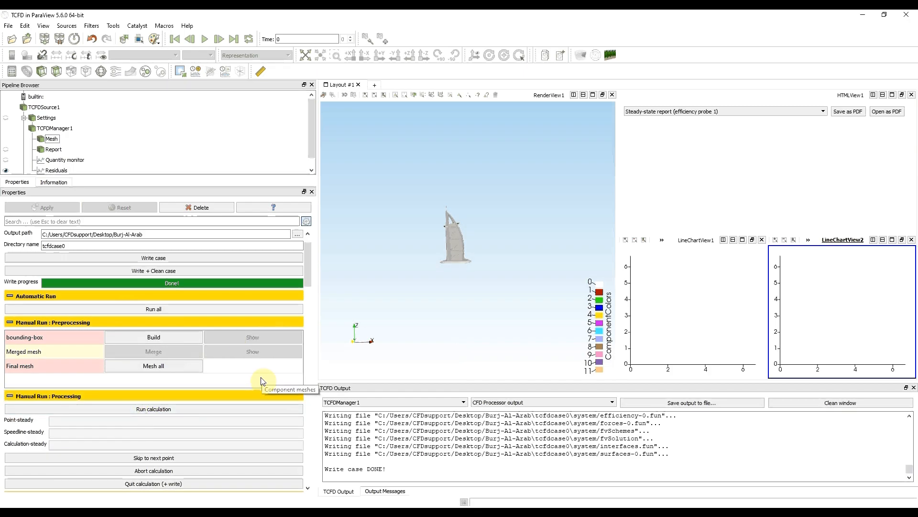
click(137, 310)
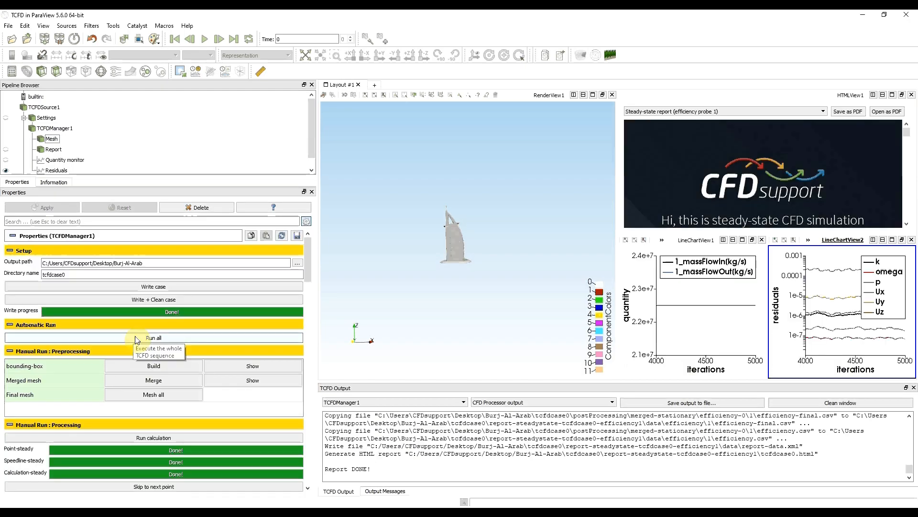
click(135, 336)
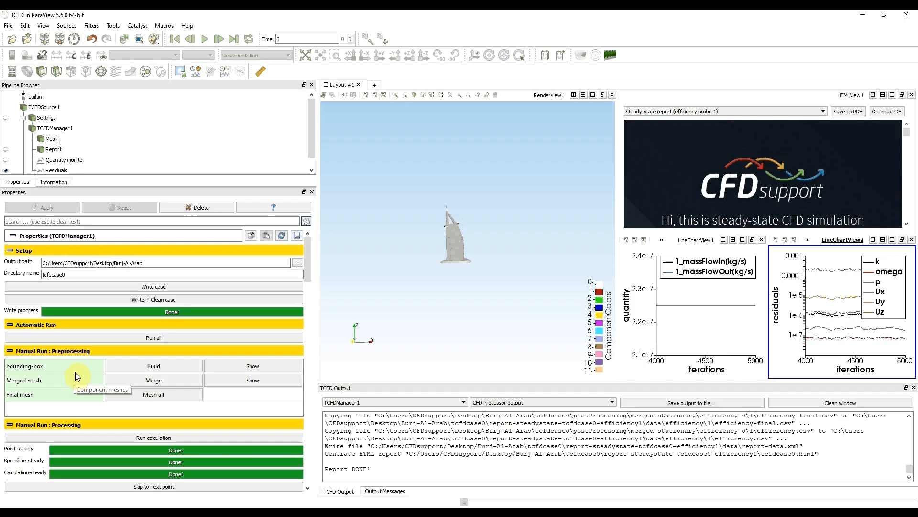
Examine the manual processing progress, postprocessing report controls and run-time relaxation settings
scroll(76, 373, down, 3)
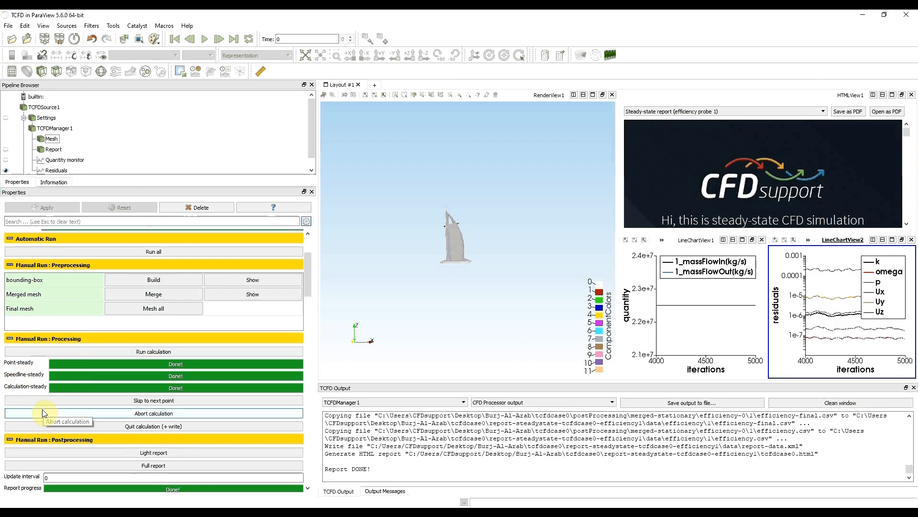
scroll(42, 413, down, 2)
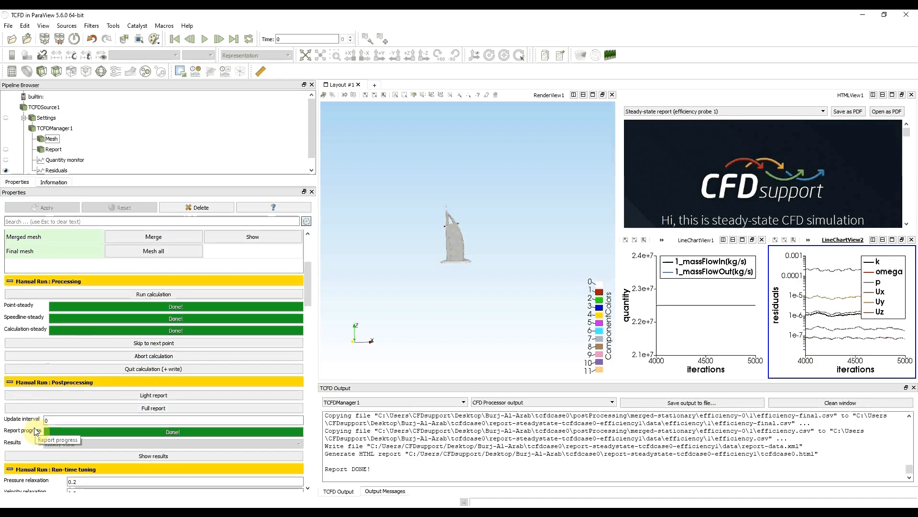
scroll(34, 431, down, 4)
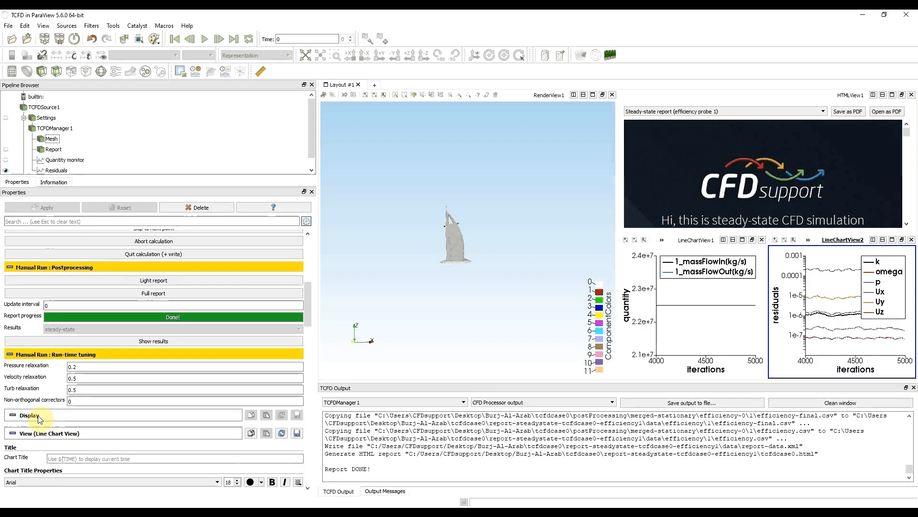
click(78, 366)
click(91, 402)
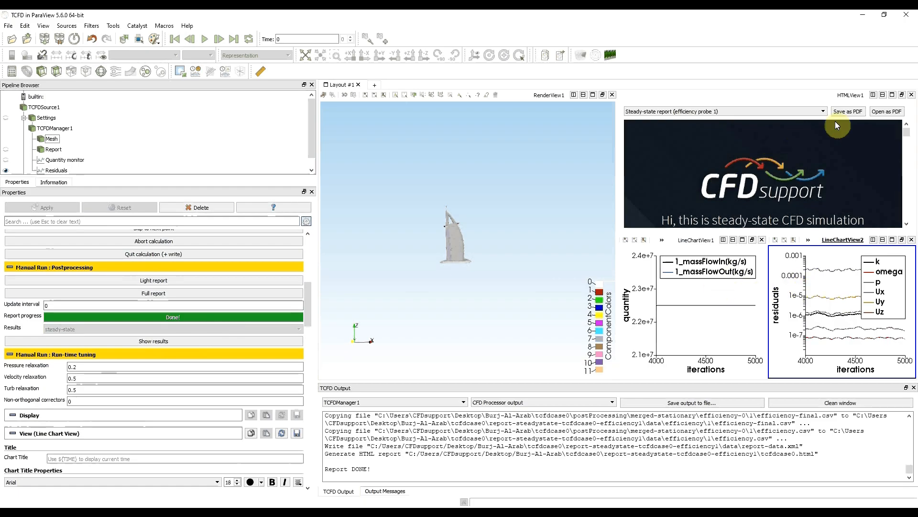
Close the HTML report view and the 3D render view in Layout #1, keeping only the two charts
click(912, 94)
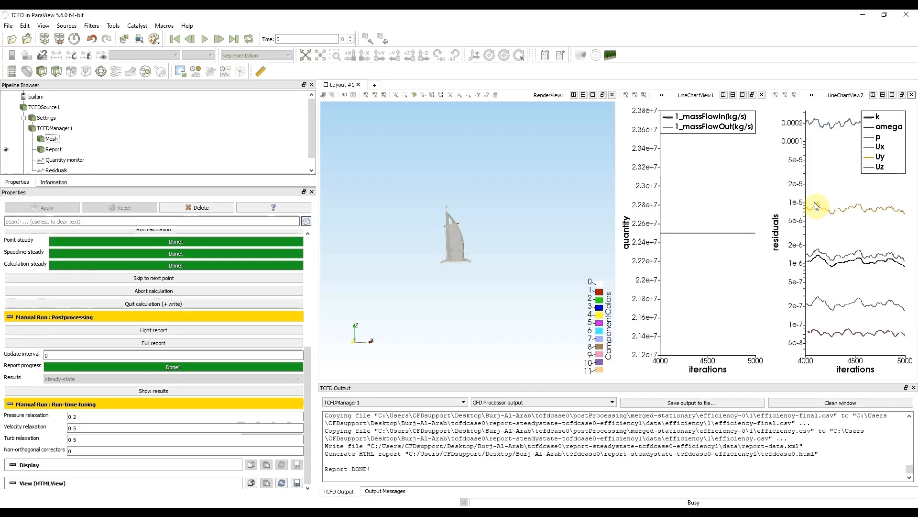
click(639, 104)
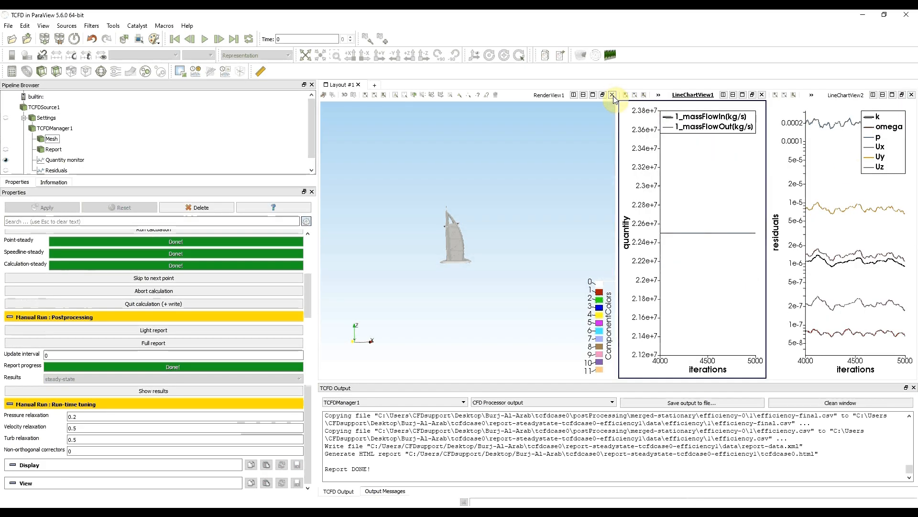
click(526, 192)
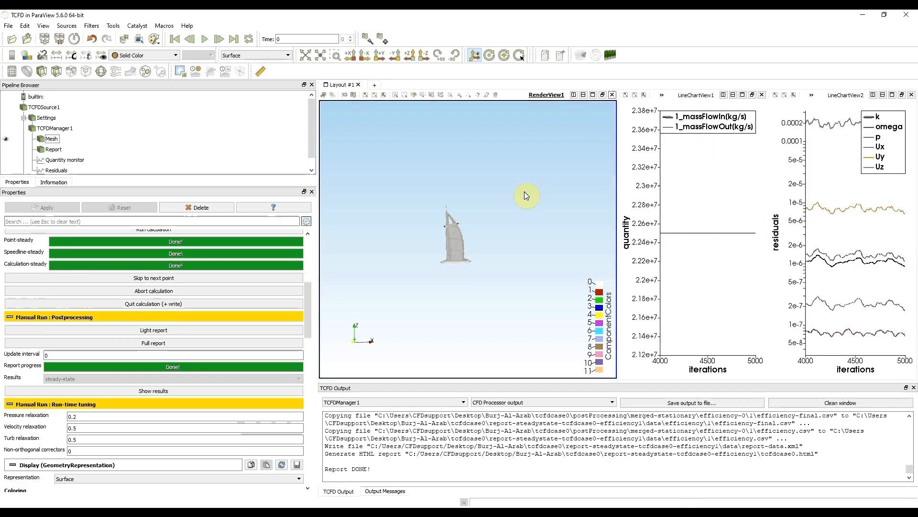
click(524, 191)
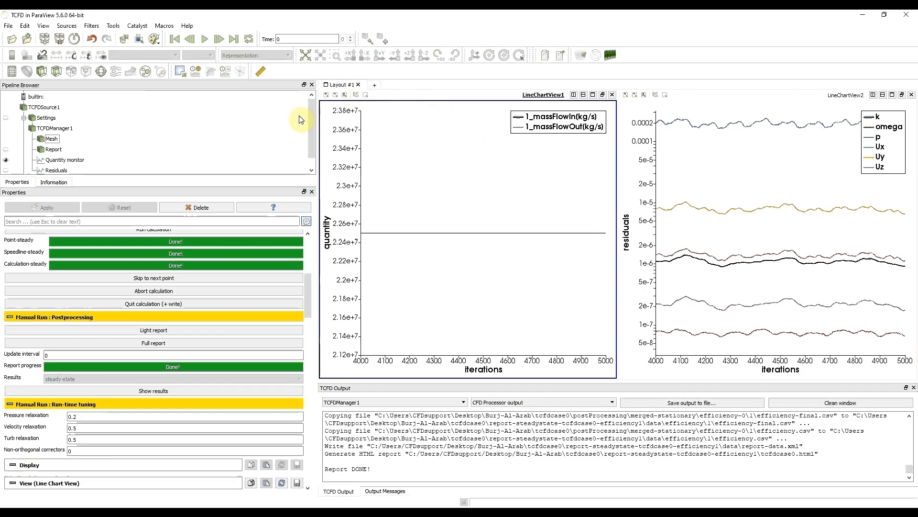
Create a second layout showing the simulation report, split side by side with the quantity monitor chart
click(374, 86)
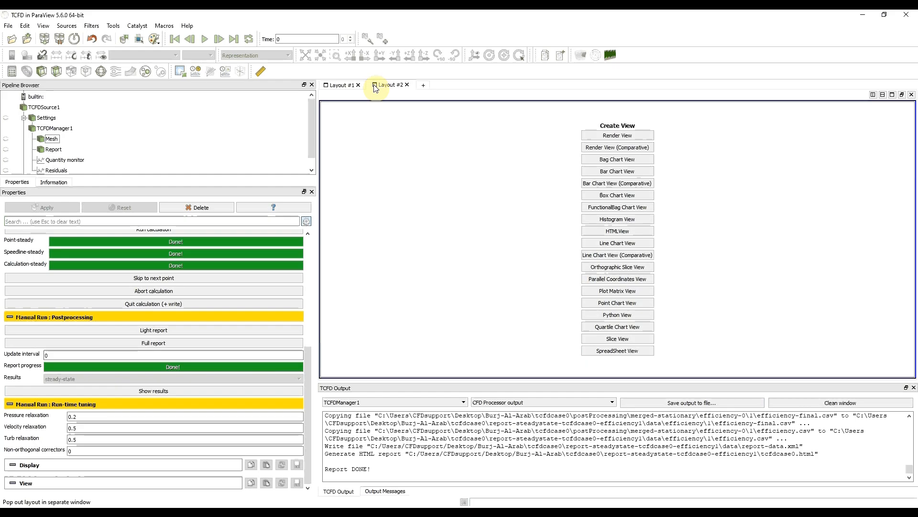
click(6, 151)
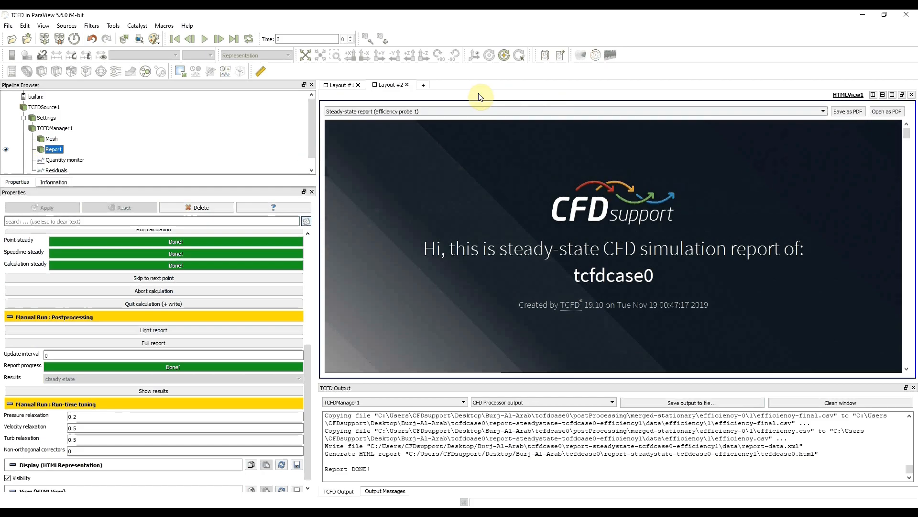
click(873, 94)
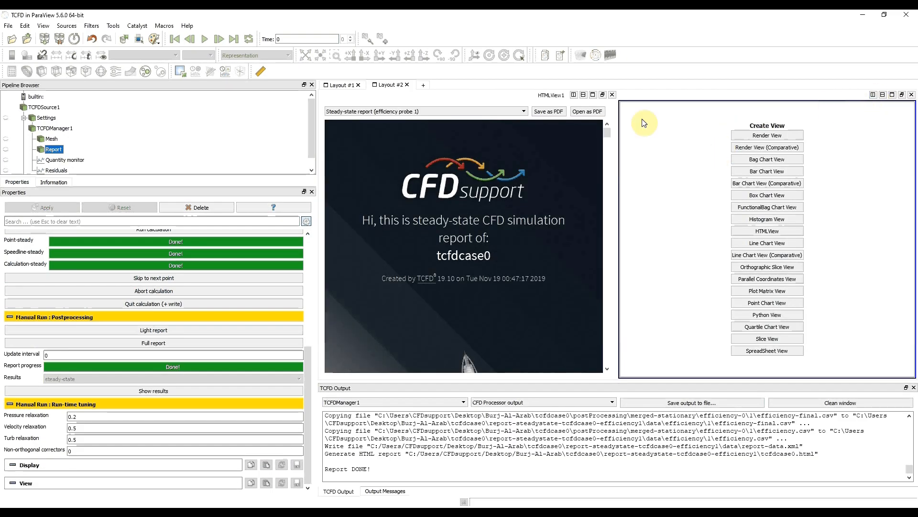
click(5, 159)
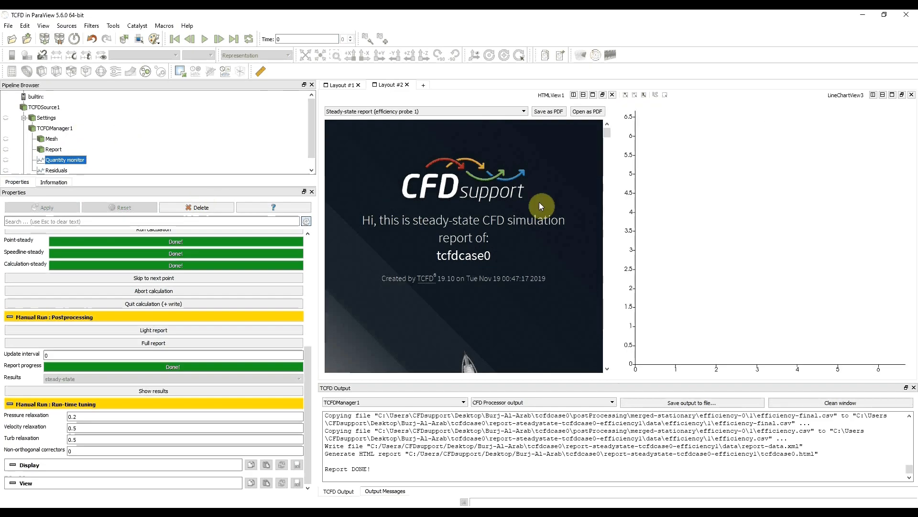